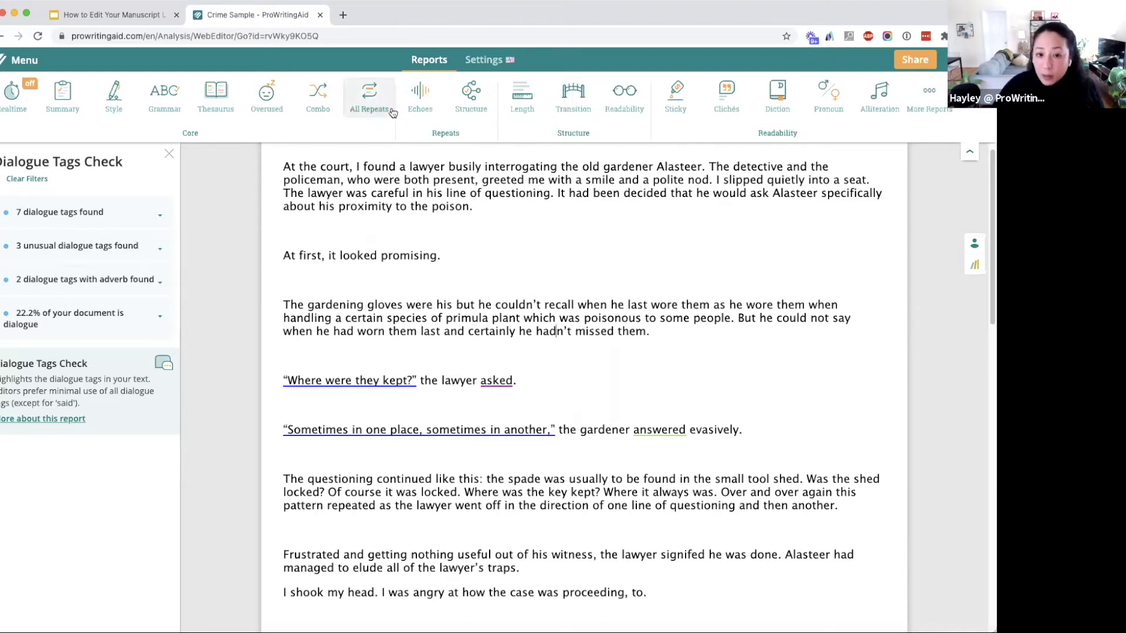
- Run the Echoes report on the Crime Sample document and expand its list of close repeats
{"action": "left_click", "coordinate": [416, 101]}
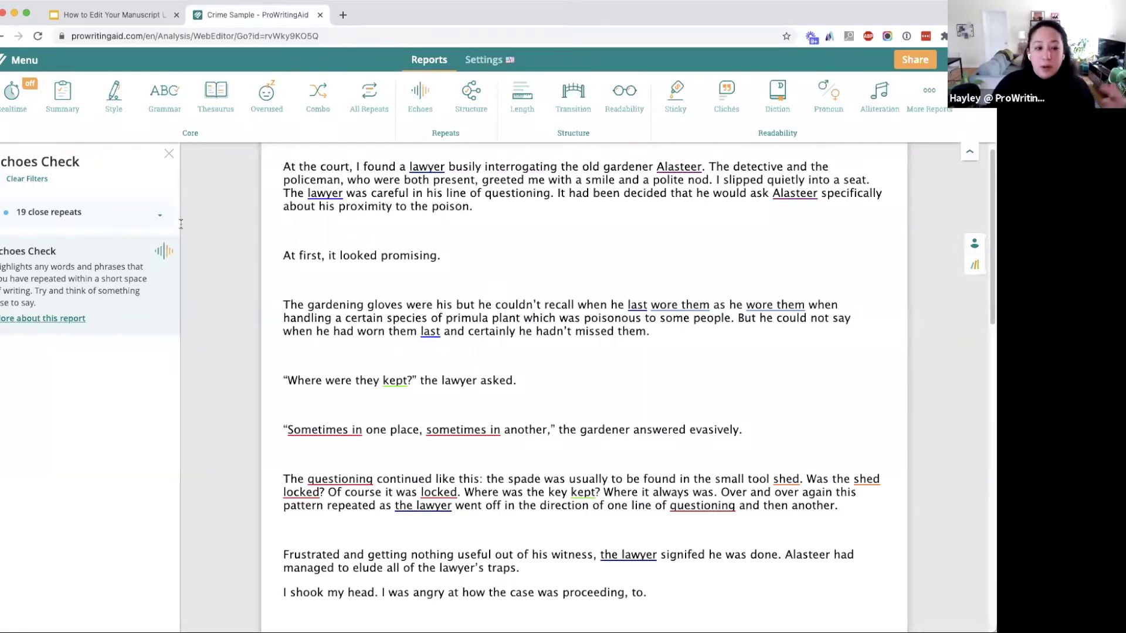
{"action": "left_click", "coordinate": [160, 217]}
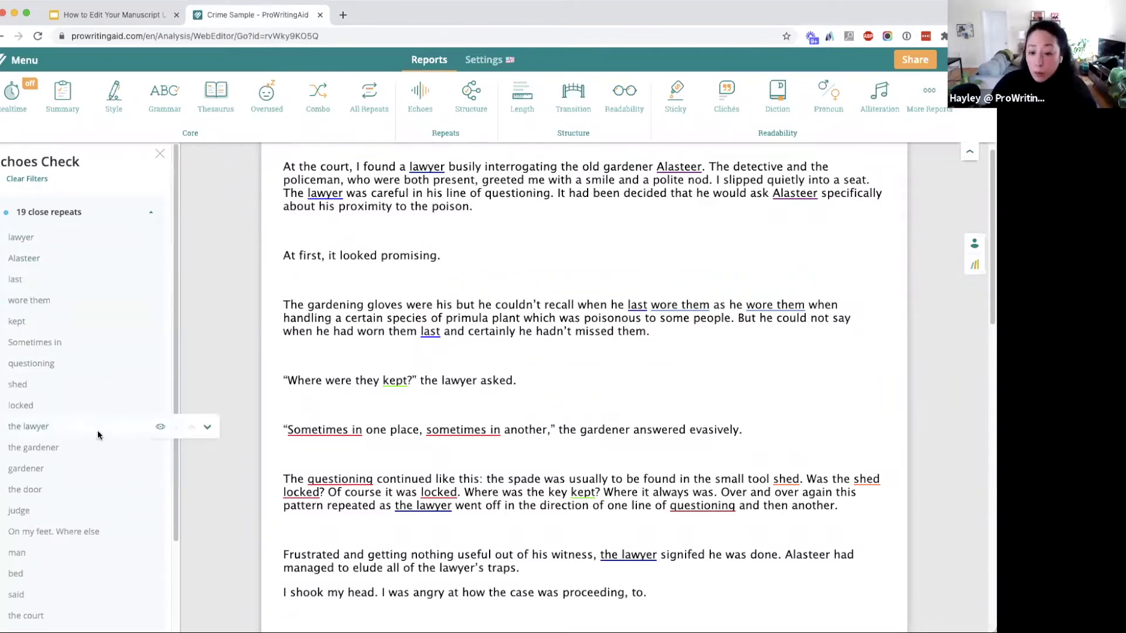
{"action": "left_click", "coordinate": [395, 258]}
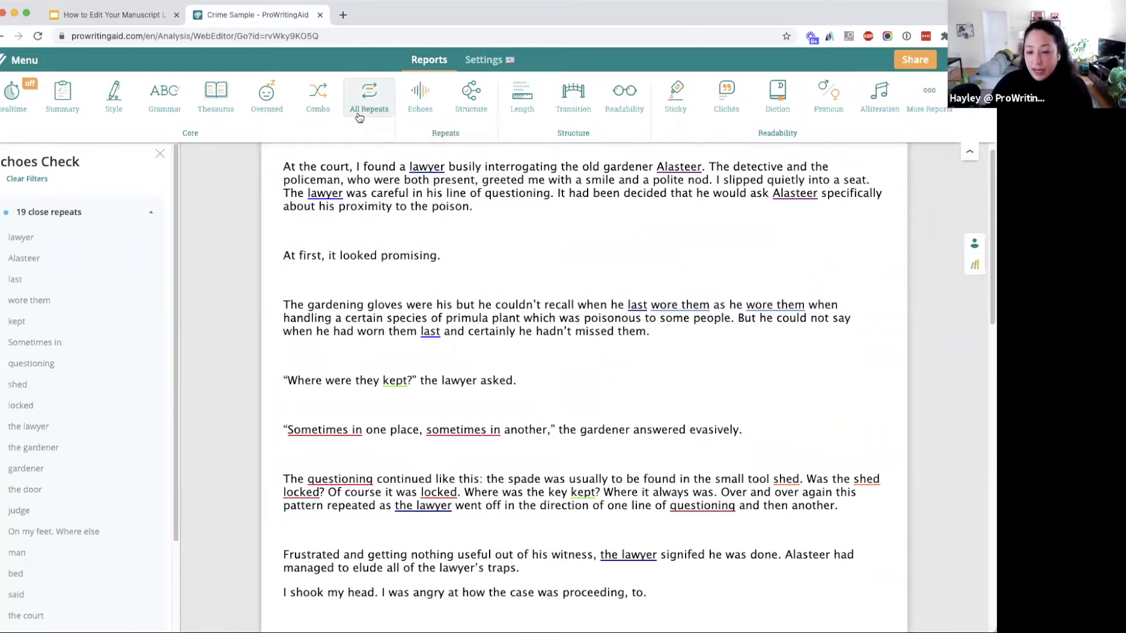
- Run the All Repeats report on the document and look at the alternatives offered for "line of questioning"
{"action": "left_click", "coordinate": [360, 115]}
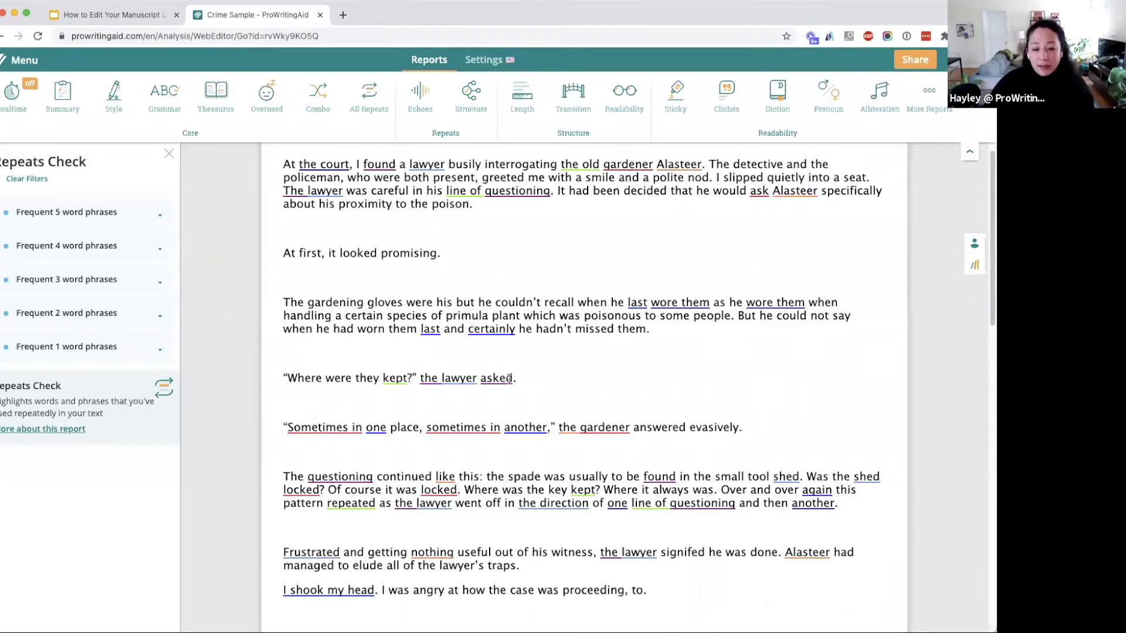
{"action": "left_click", "coordinate": [521, 400]}
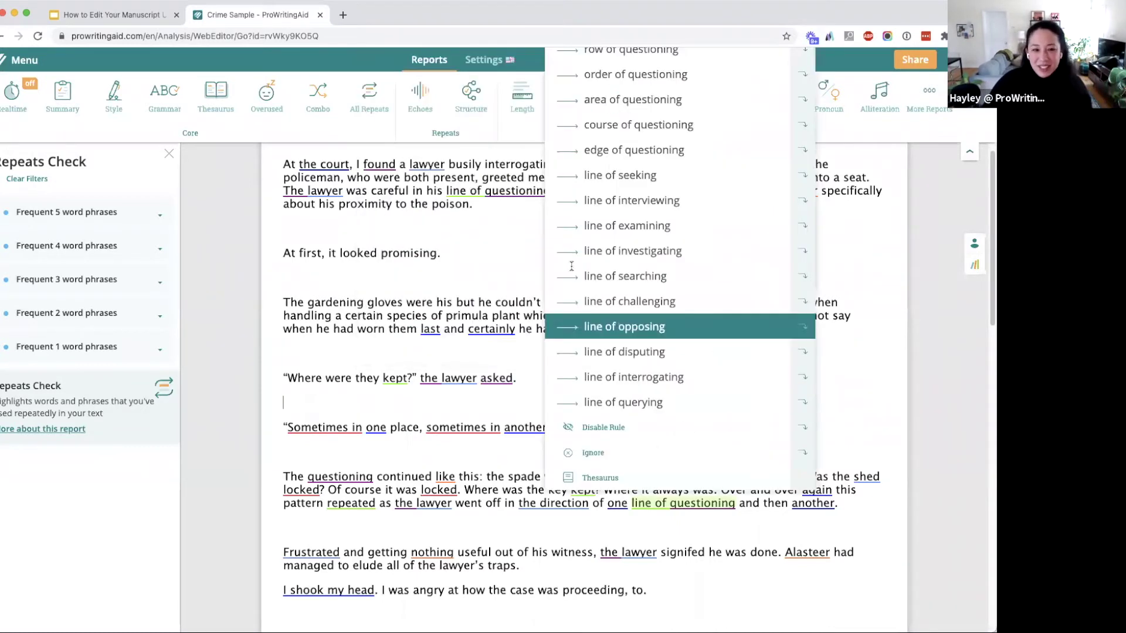
{"action": "left_click", "coordinate": [289, 237]}
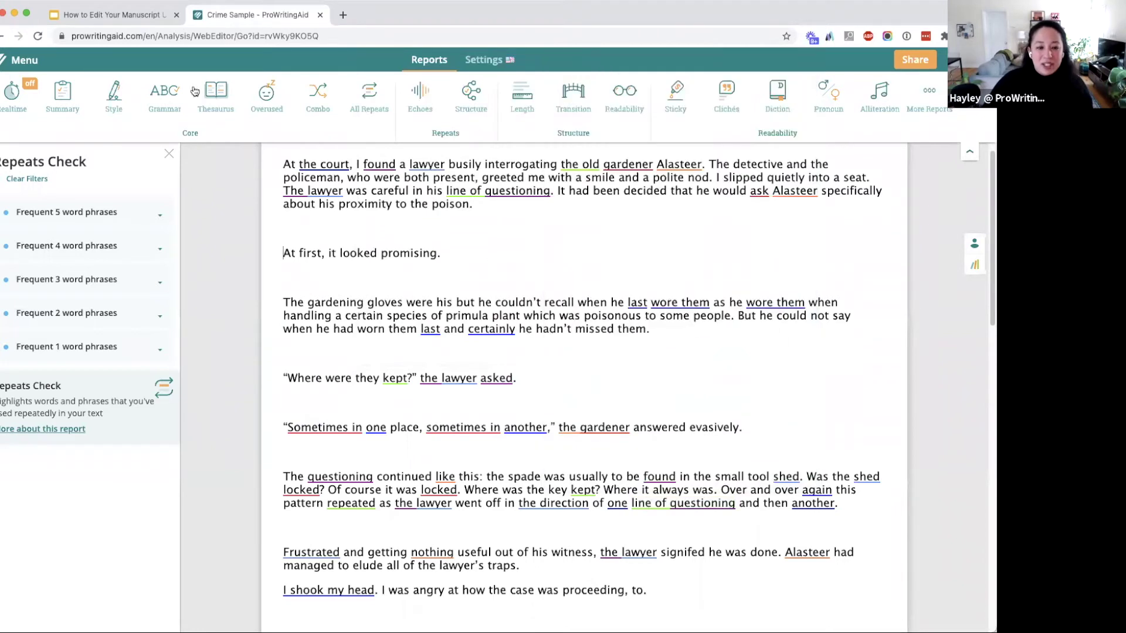
- Advance the Google Slides presentation to the writing pacing slide, and run the Pacing report on the Crime Sample in ProWritingAid
{"action": "left_click", "coordinate": [136, 21]}
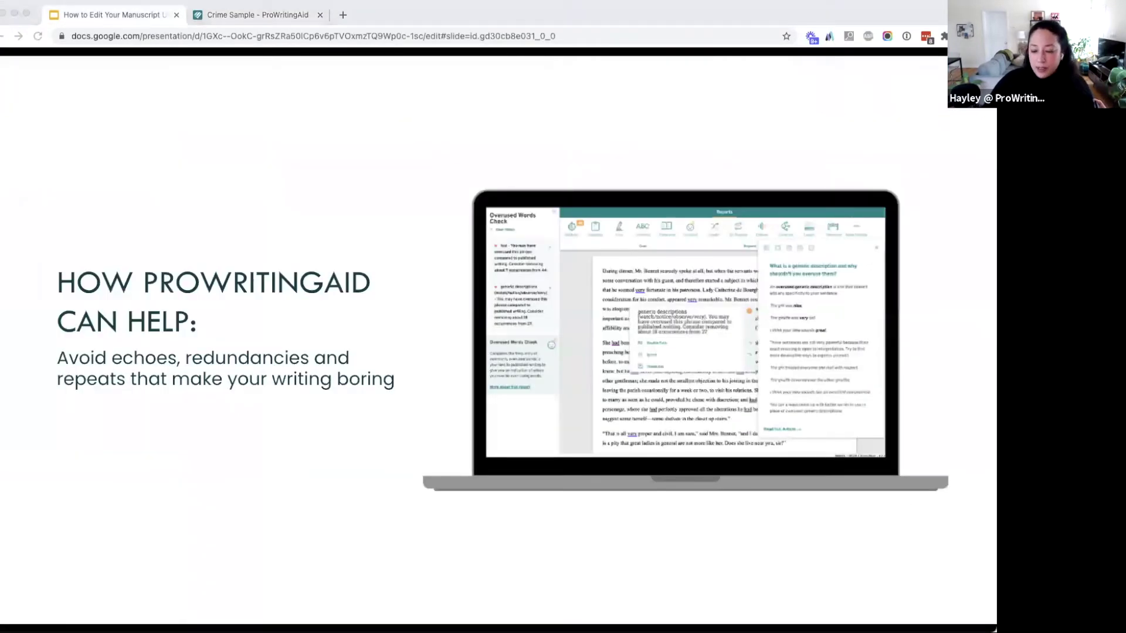
{"action": "key", "text": "Right"}
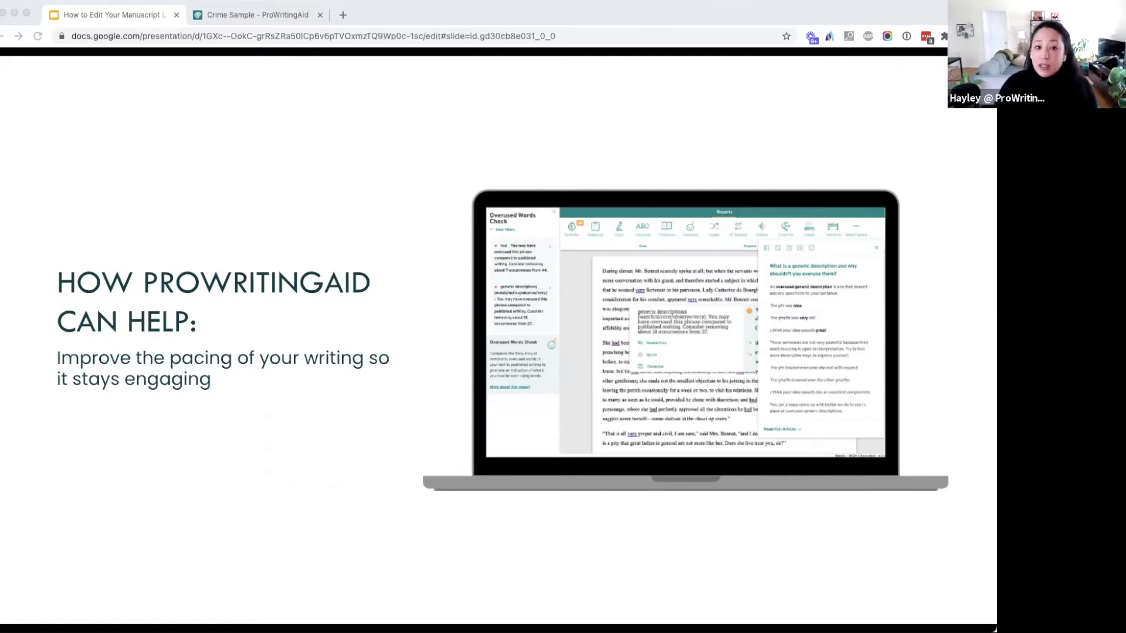
{"action": "left_click", "coordinate": [268, 17]}
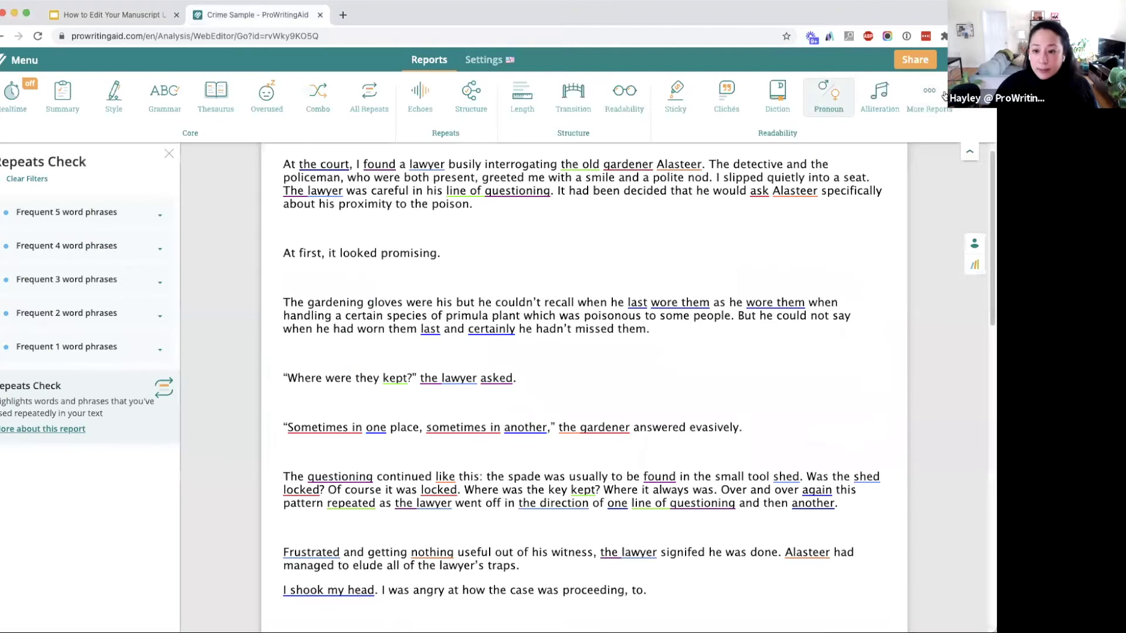
{"action": "left_click", "coordinate": [919, 106]}
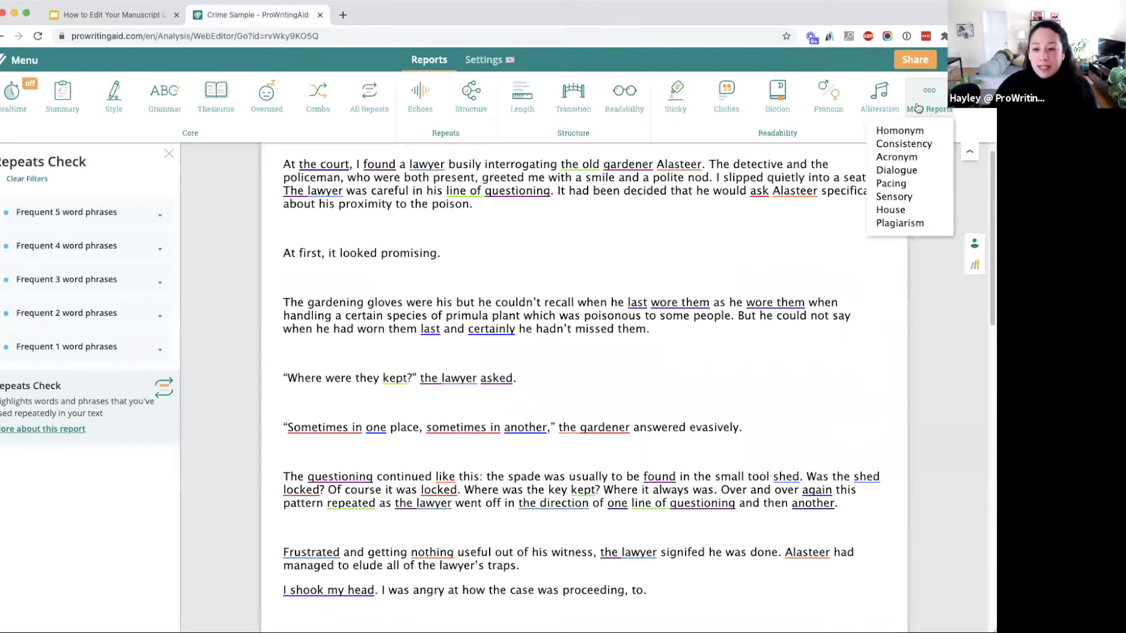
{"action": "left_click", "coordinate": [911, 186]}
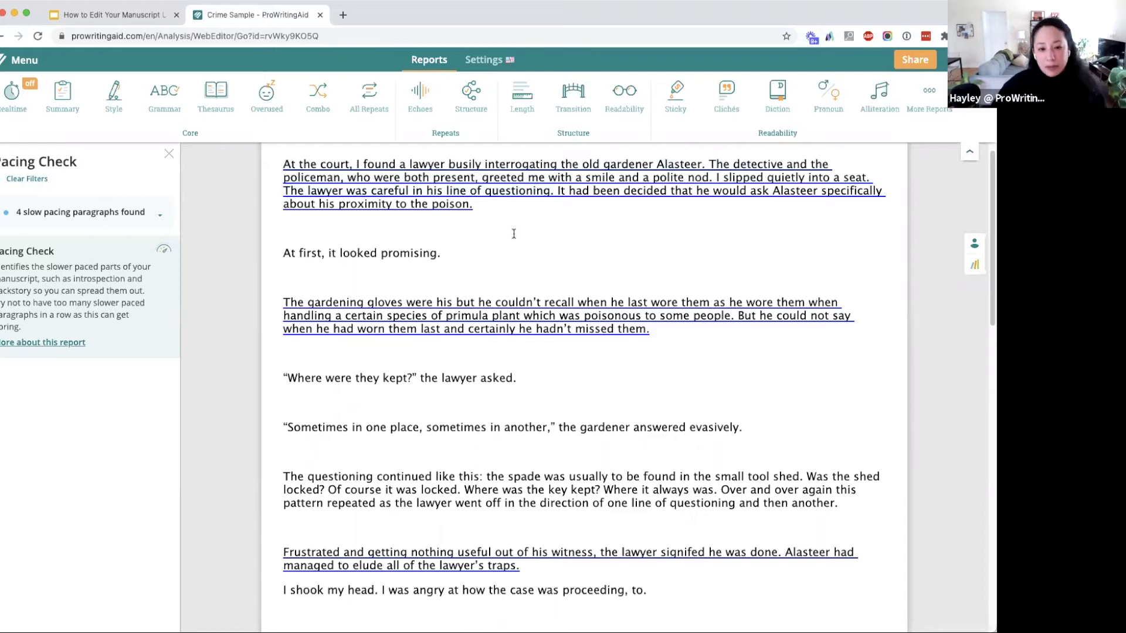
- Run the sentence length report and examine the sentences by word count and the individual sentence lengths
{"action": "left_click", "coordinate": [521, 97]}
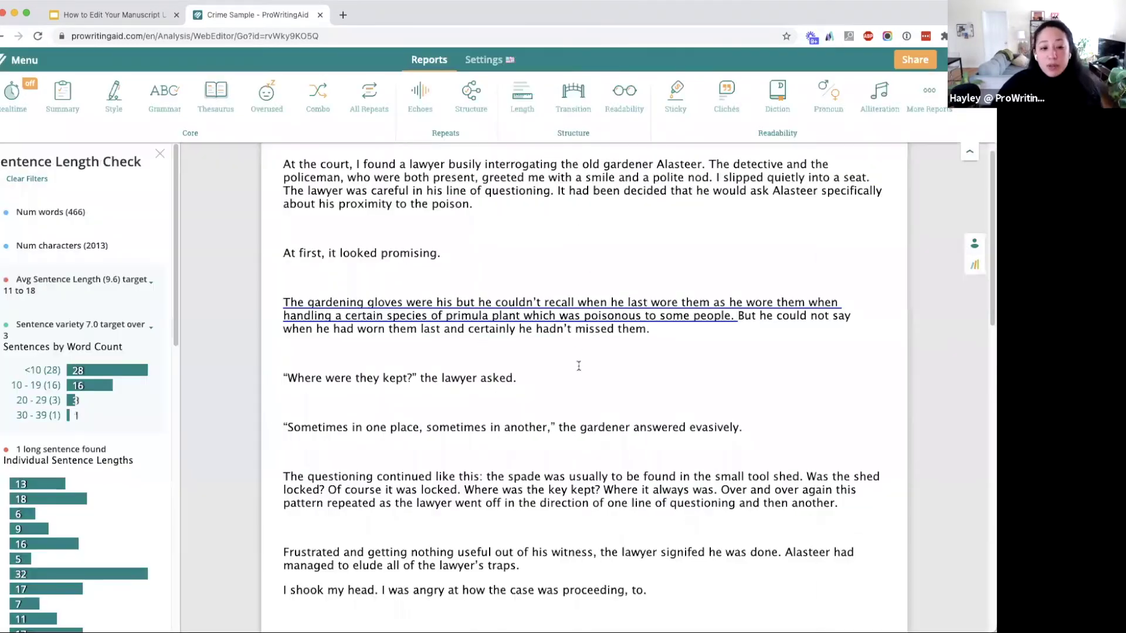
{"action": "scroll", "coordinate": [143, 530], "scroll_direction": "down", "scroll_amount": 4}
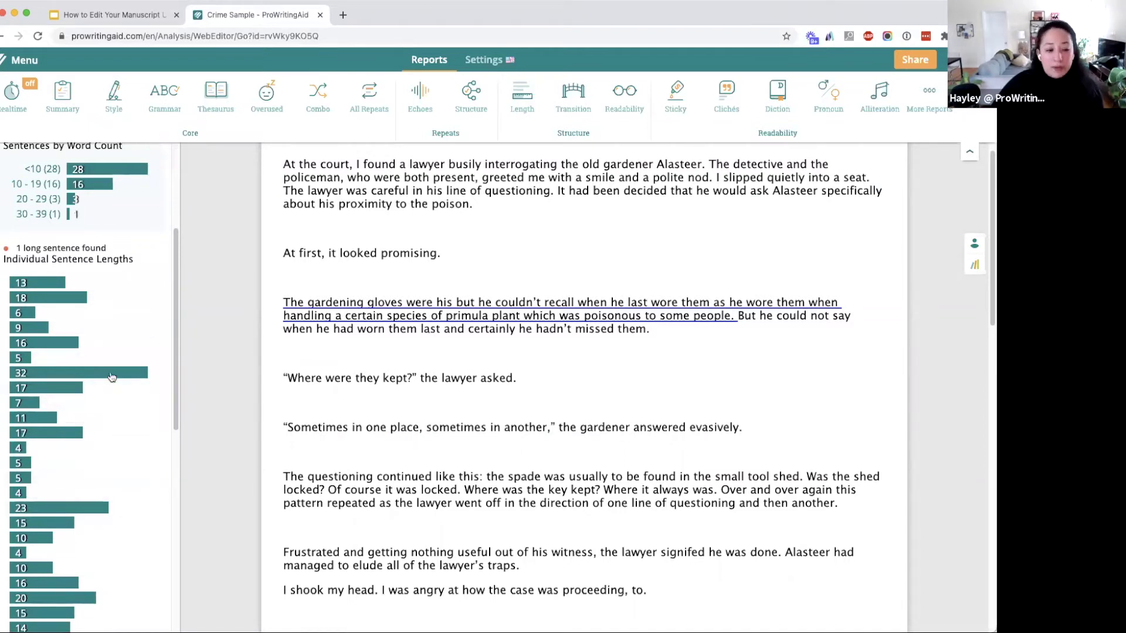
{"action": "scroll", "coordinate": [101, 481], "scroll_direction": "down", "scroll_amount": 2}
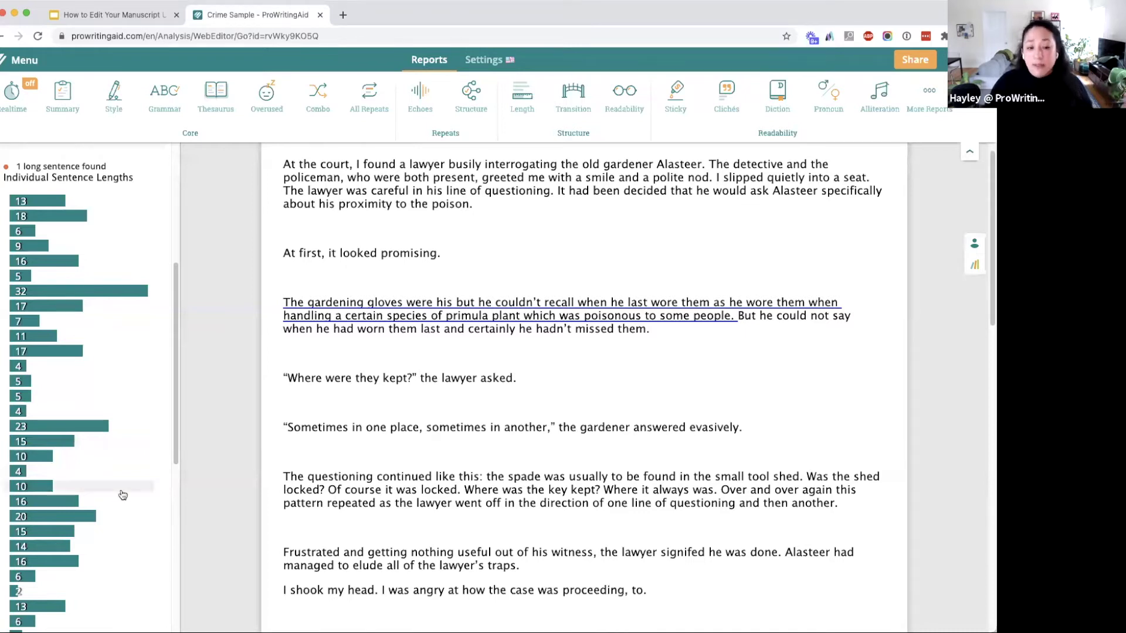
{"action": "scroll", "coordinate": [123, 495], "scroll_direction": "up", "scroll_amount": 5}
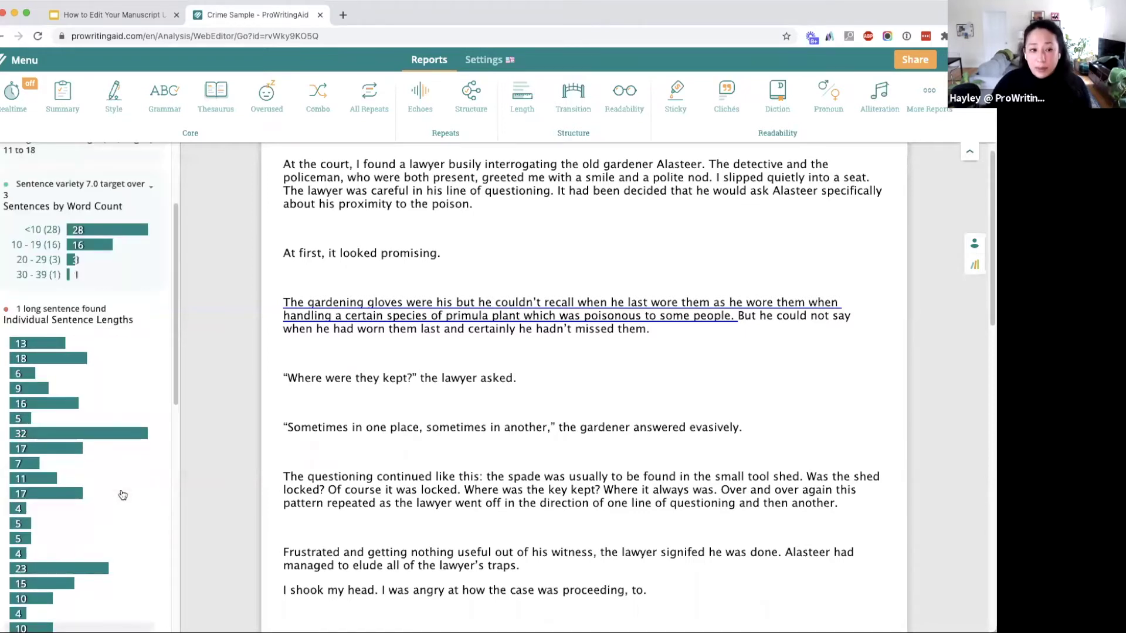
- Advance the Google Slides presentation to the sensory words slide, and run the Sensory report on the Crime Sample in ProWritingAid
{"action": "left_click", "coordinate": [110, 15]}
{"action": "left_click", "coordinate": [692, 579]}
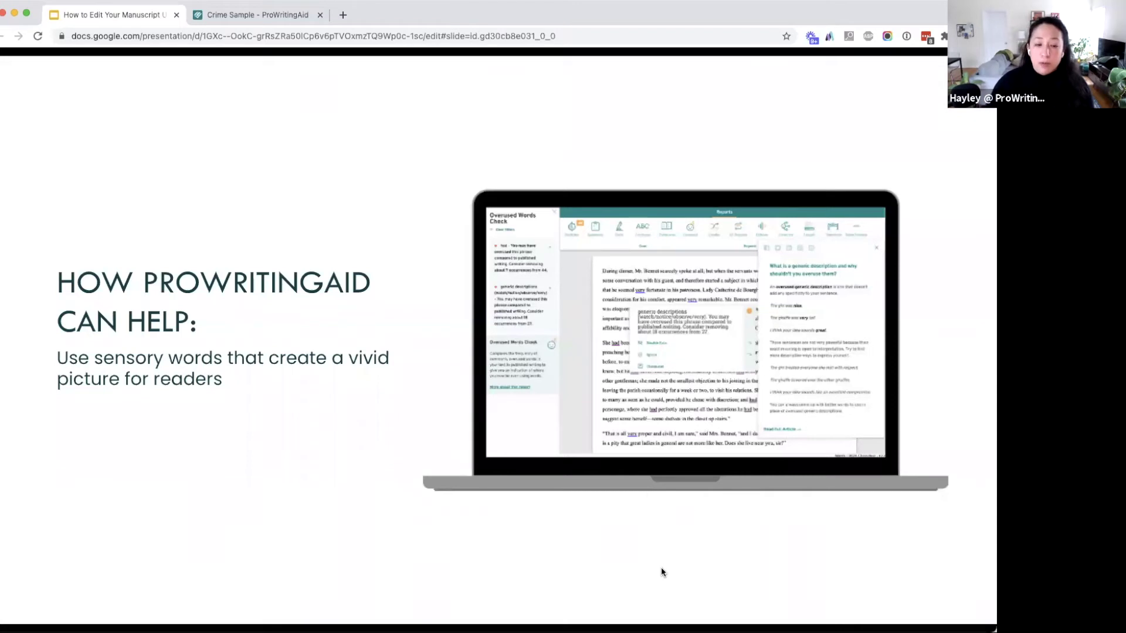
{"action": "left_click", "coordinate": [294, 16]}
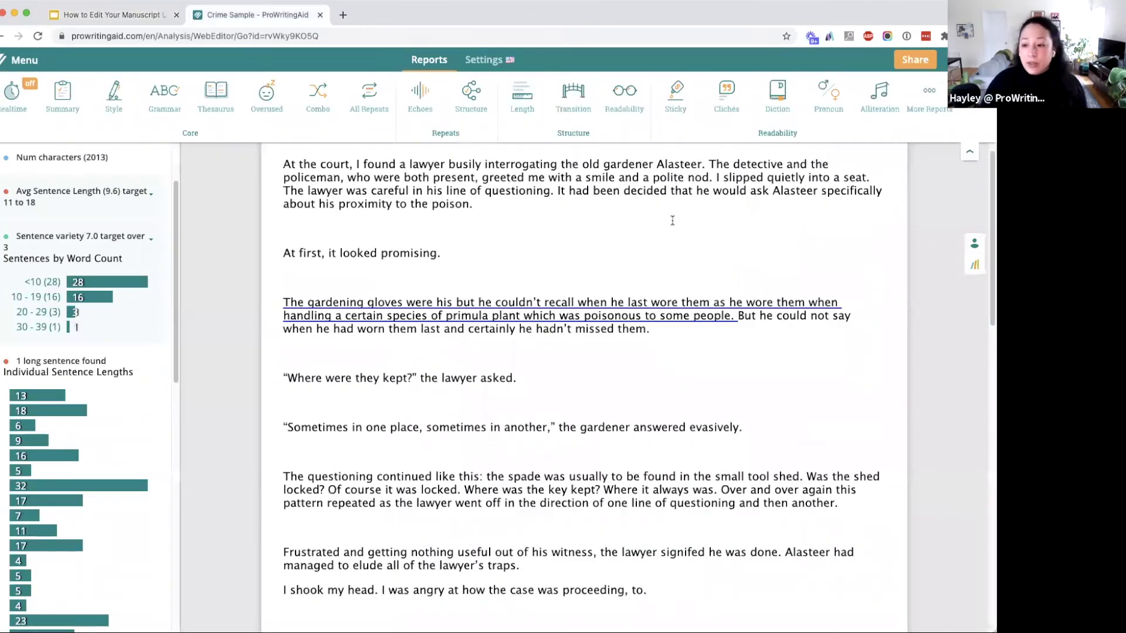
{"action": "left_click", "coordinate": [913, 119]}
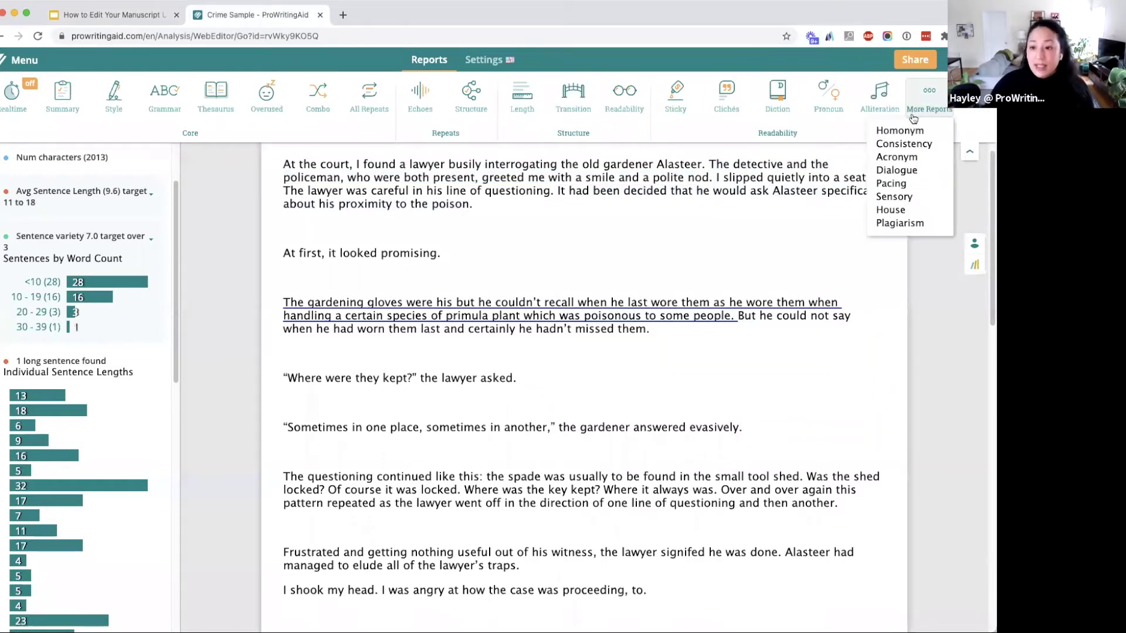
{"action": "left_click", "coordinate": [888, 206]}
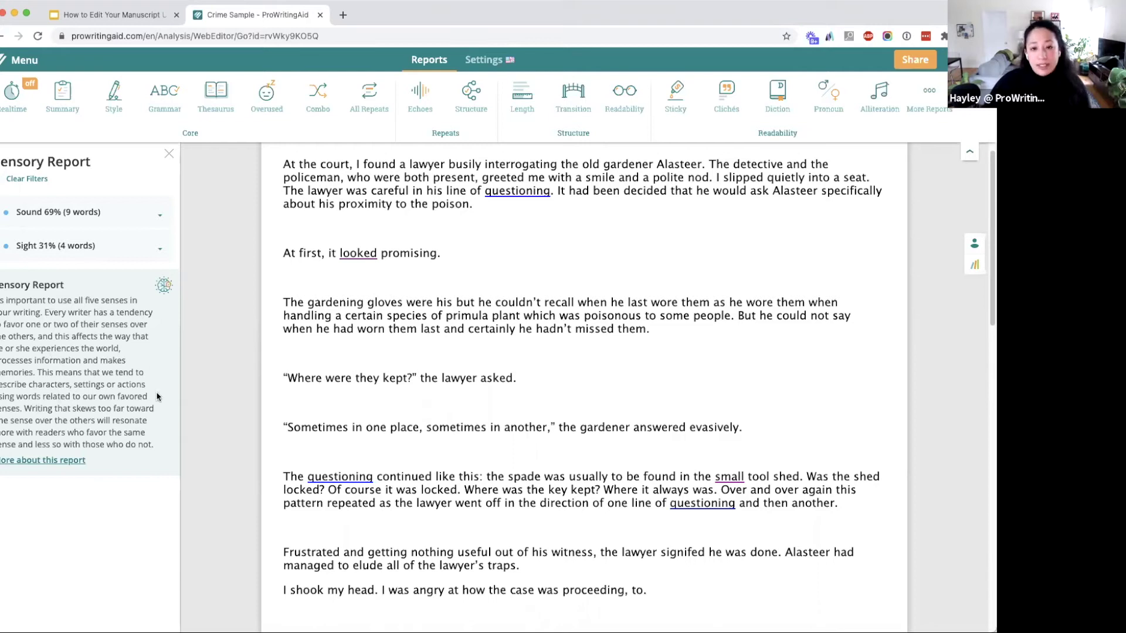
- Turn on real-time checking for the Crime Sample document and select the passive verb suggestion on "It had been decided"
{"action": "left_click", "coordinate": [148, 15]}
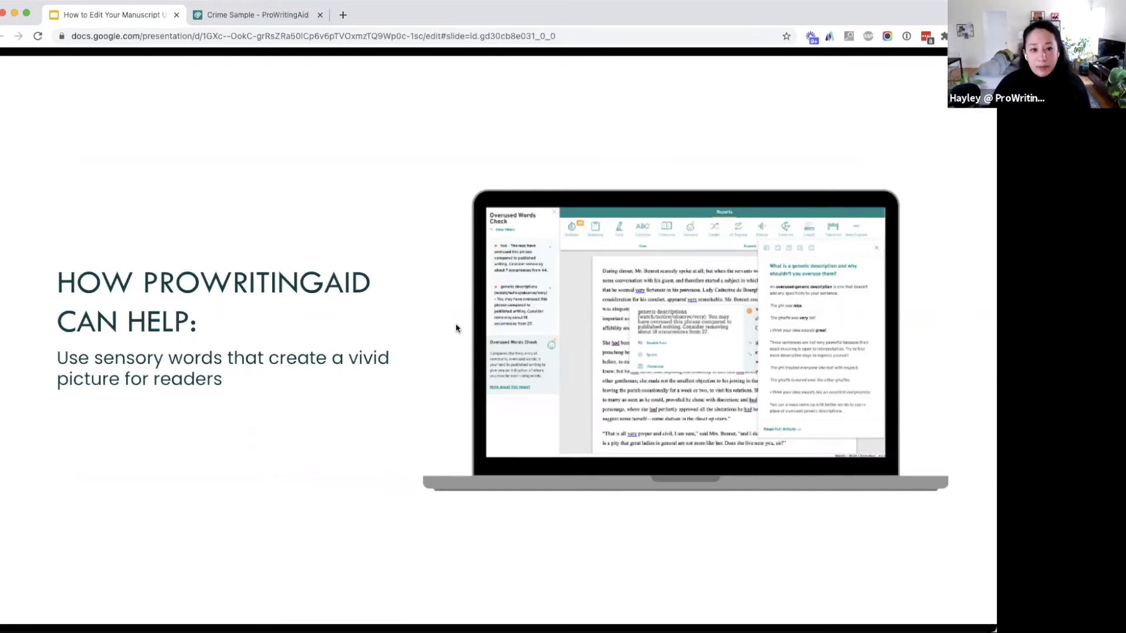
{"action": "left_click", "coordinate": [258, 14]}
{"action": "left_click", "coordinate": [22, 110]}
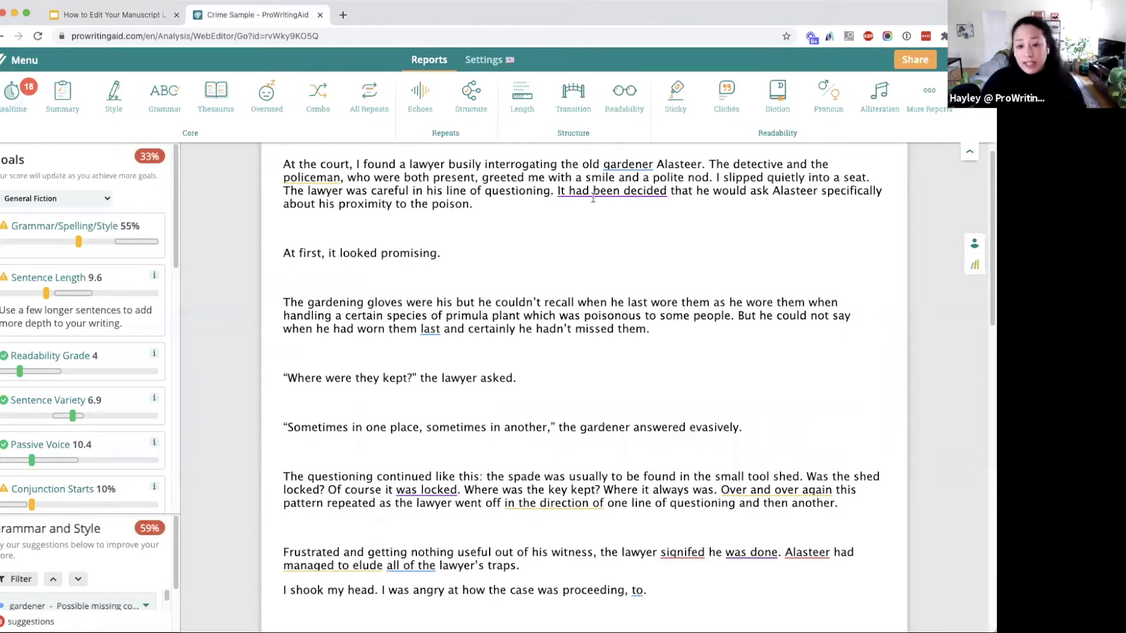
{"action": "left_click", "coordinate": [594, 192]}
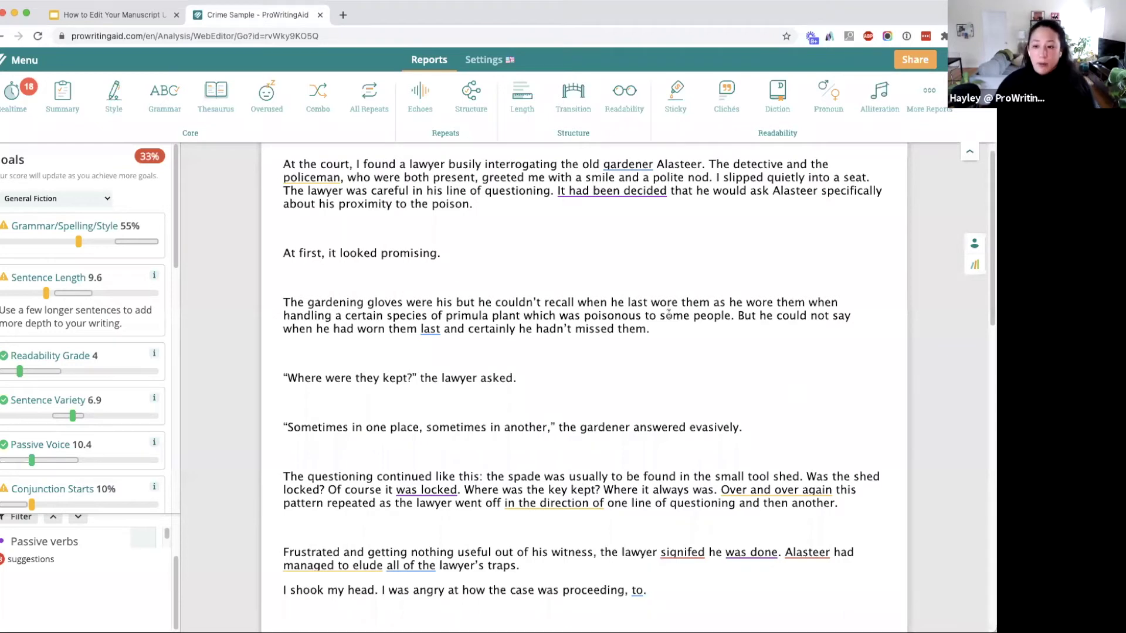
- Advance the Google Slides presentation to the "Other features of ProWritingAid" slide and return to the Crime Sample in ProWritingAid
{"action": "left_click", "coordinate": [106, 17]}
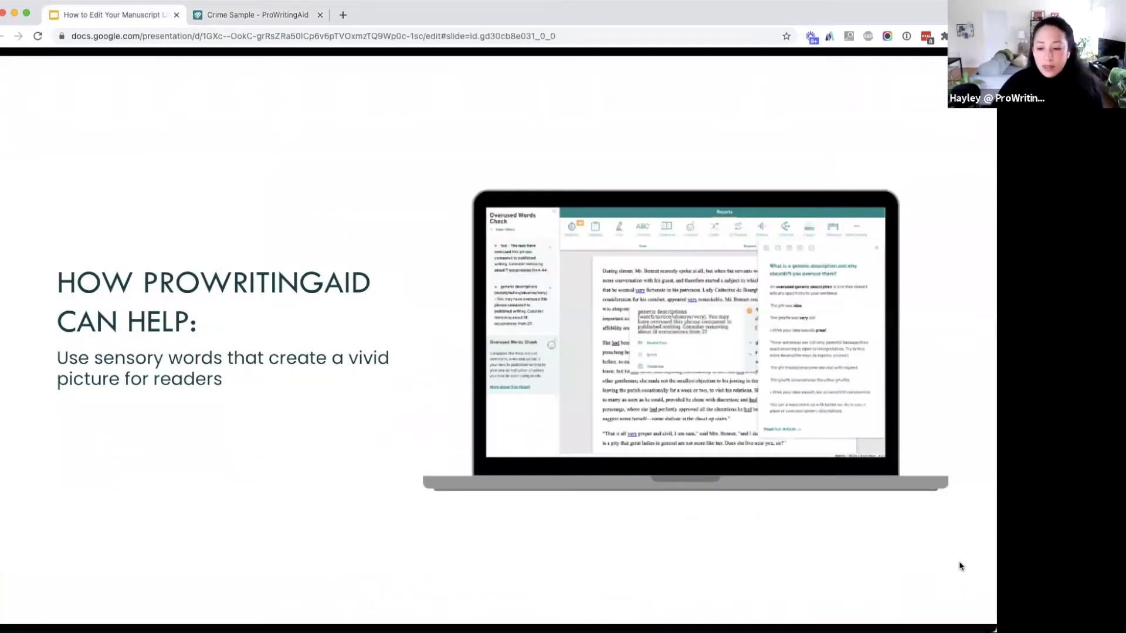
{"action": "key", "text": "Right"}
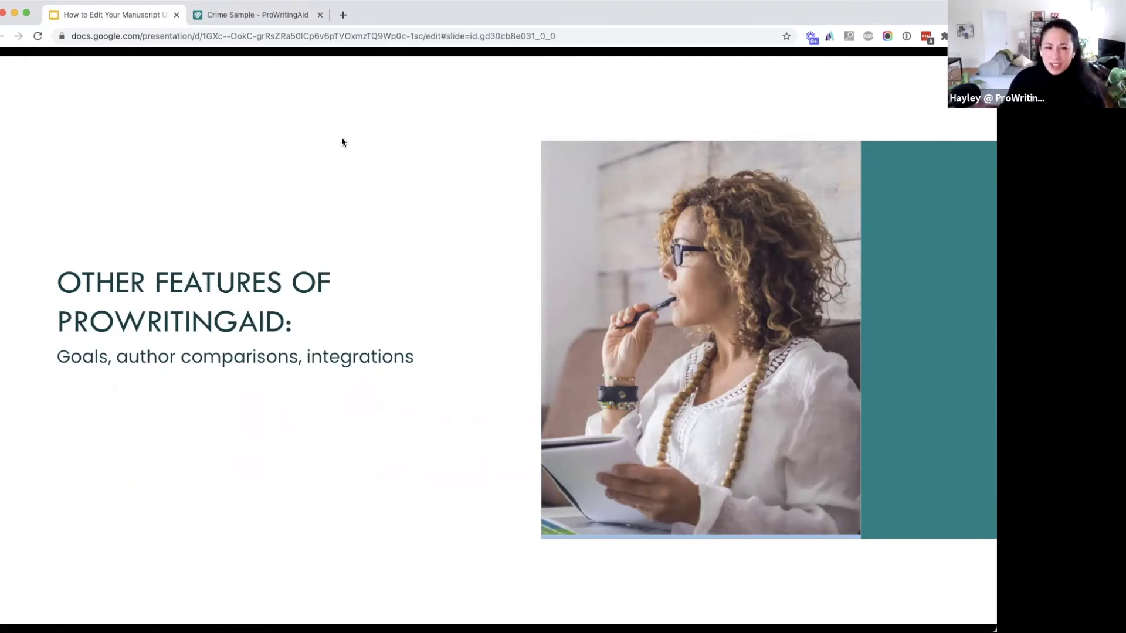
{"action": "left_click", "coordinate": [270, 16]}
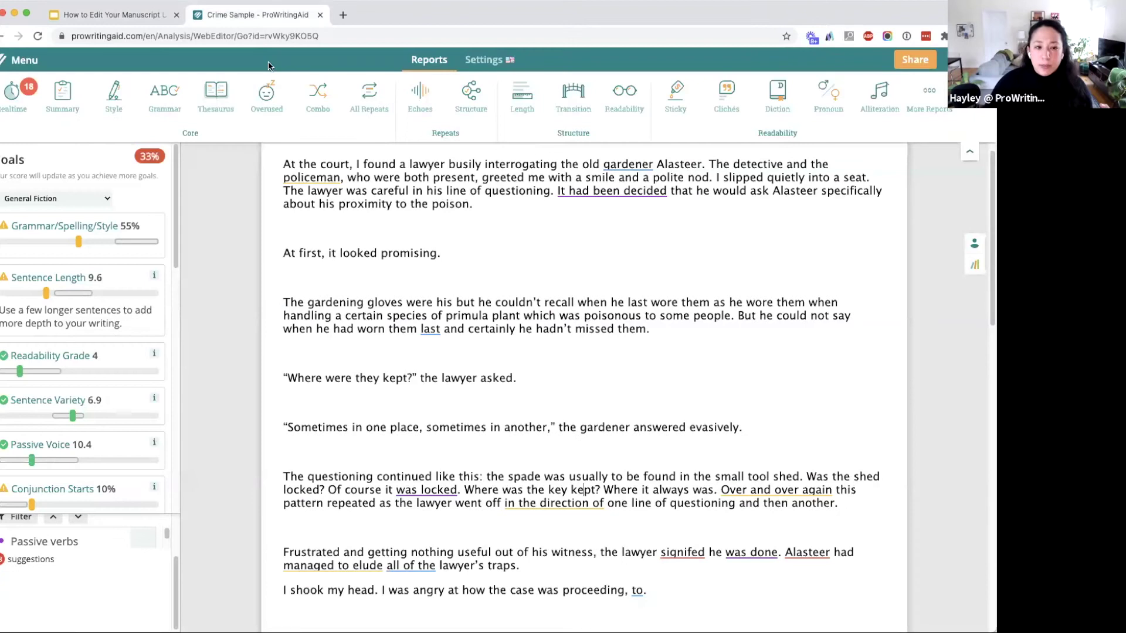
- Turn real-time checking off and back on, briefly revisiting the Google Slides presentation before returning to the document in ProWritingAid
{"action": "left_click", "coordinate": [13, 110]}
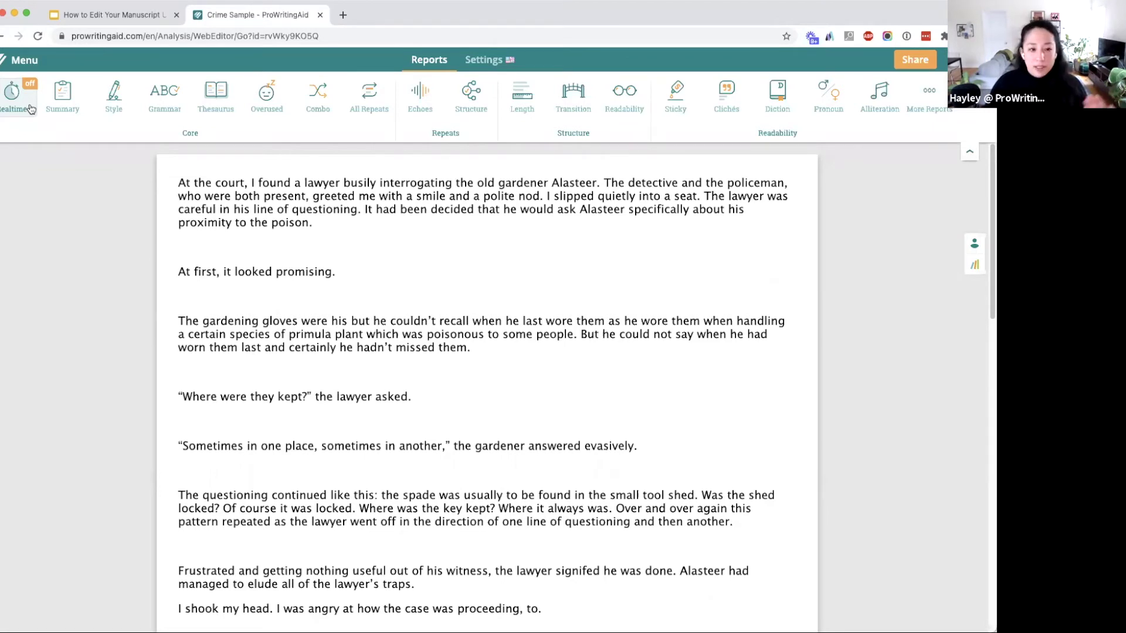
{"action": "left_click", "coordinate": [31, 109]}
{"action": "left_click", "coordinate": [122, 22]}
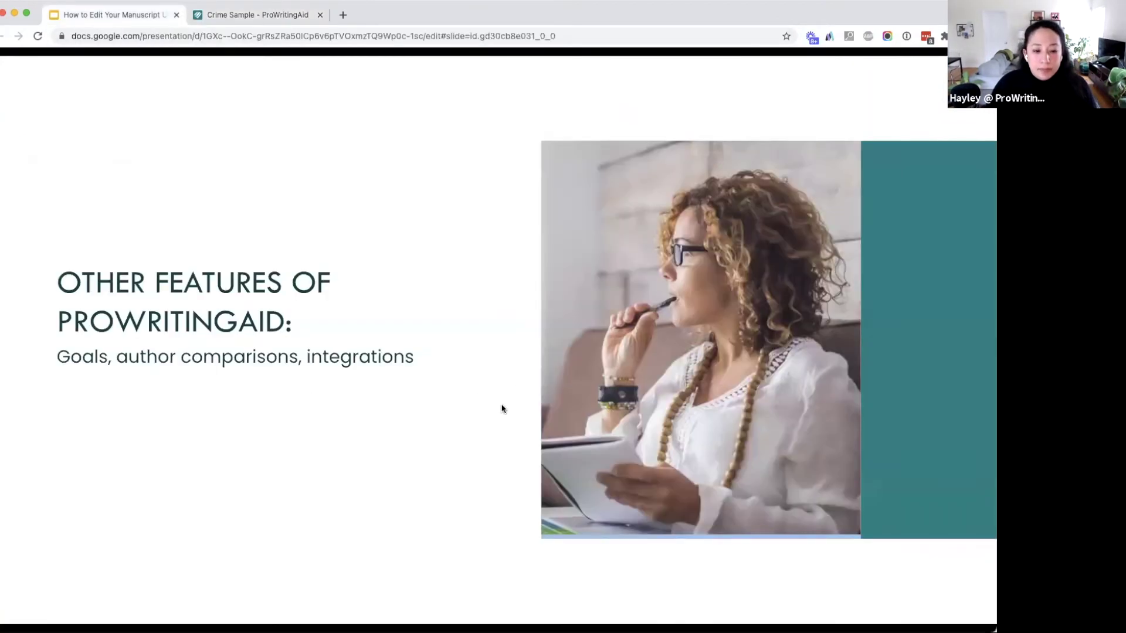
{"action": "left_click", "coordinate": [279, 16]}
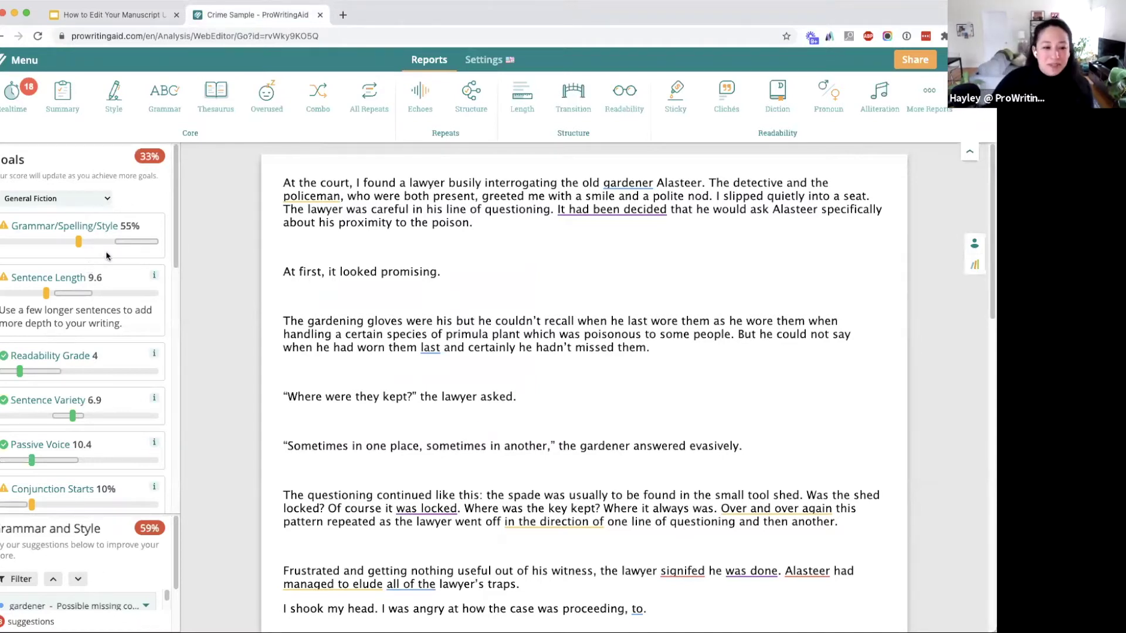
- Run the Summary report on the Crime Sample, review its key scores, strengths and areas needing work, and close it
{"action": "left_click", "coordinate": [68, 98]}
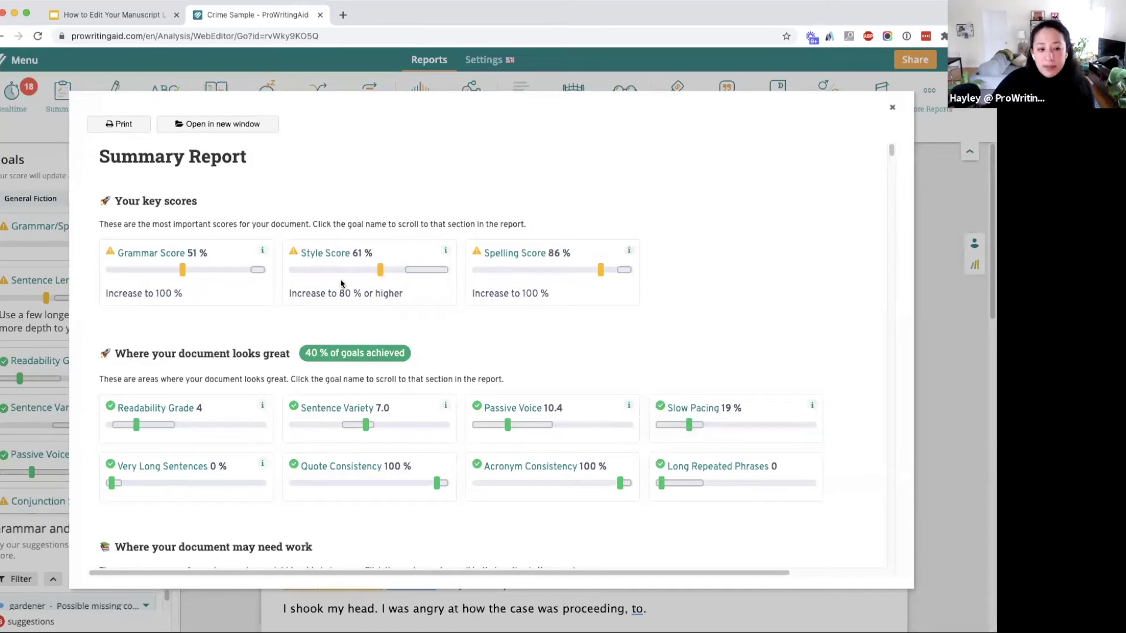
{"action": "scroll", "coordinate": [226, 335], "scroll_direction": "down", "scroll_amount": 3}
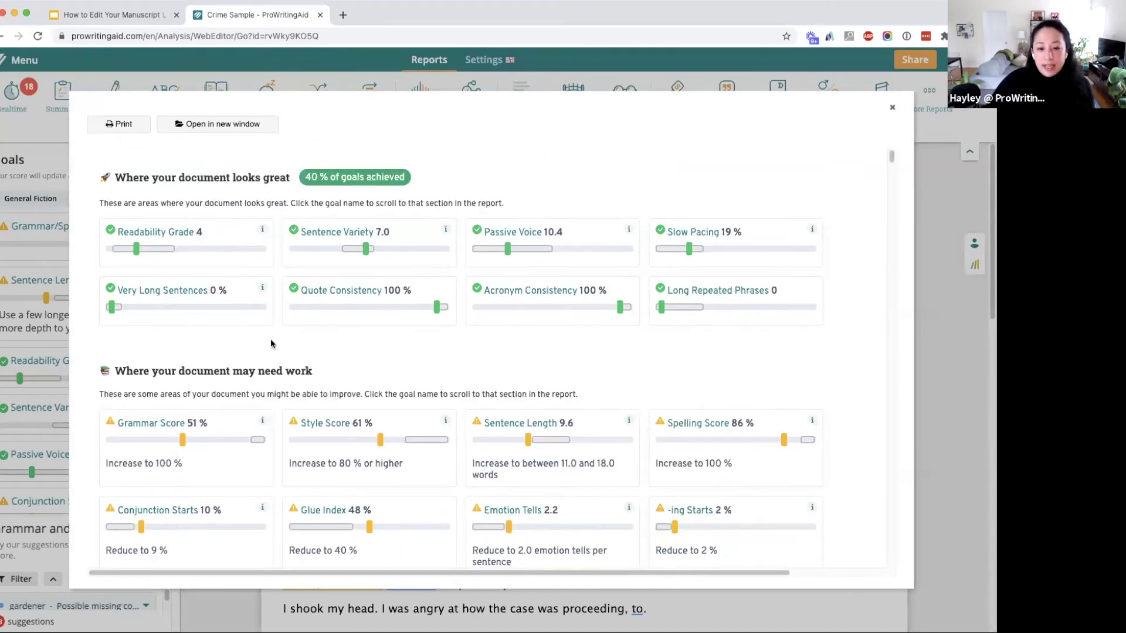
{"action": "scroll", "coordinate": [326, 373], "scroll_direction": "down", "scroll_amount": 1}
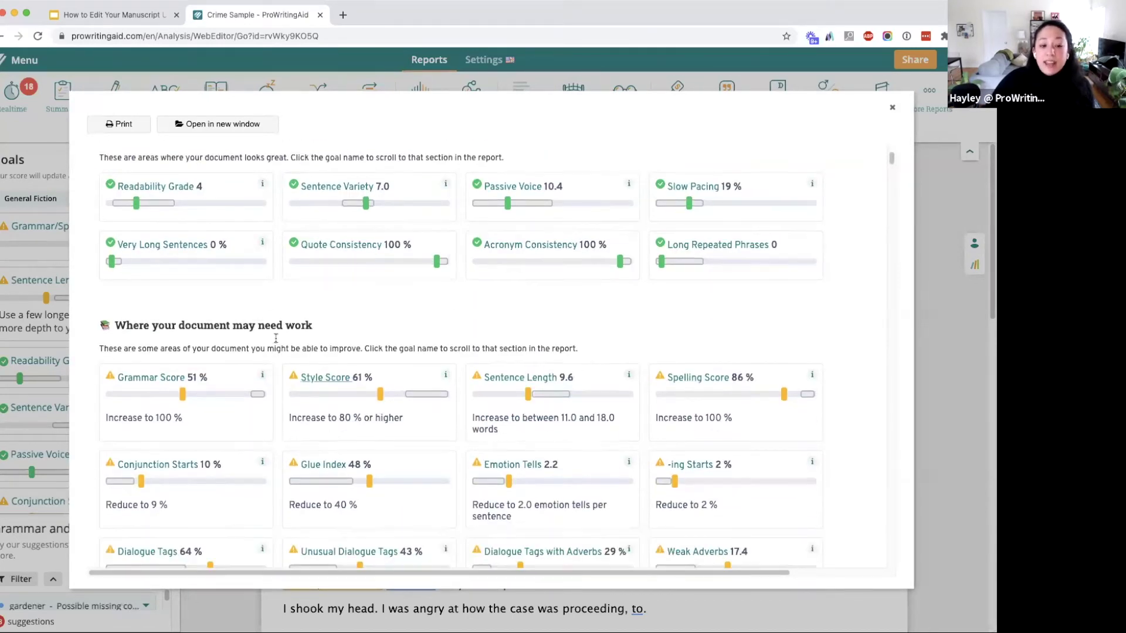
{"action": "scroll", "coordinate": [253, 487], "scroll_direction": "down", "scroll_amount": 2}
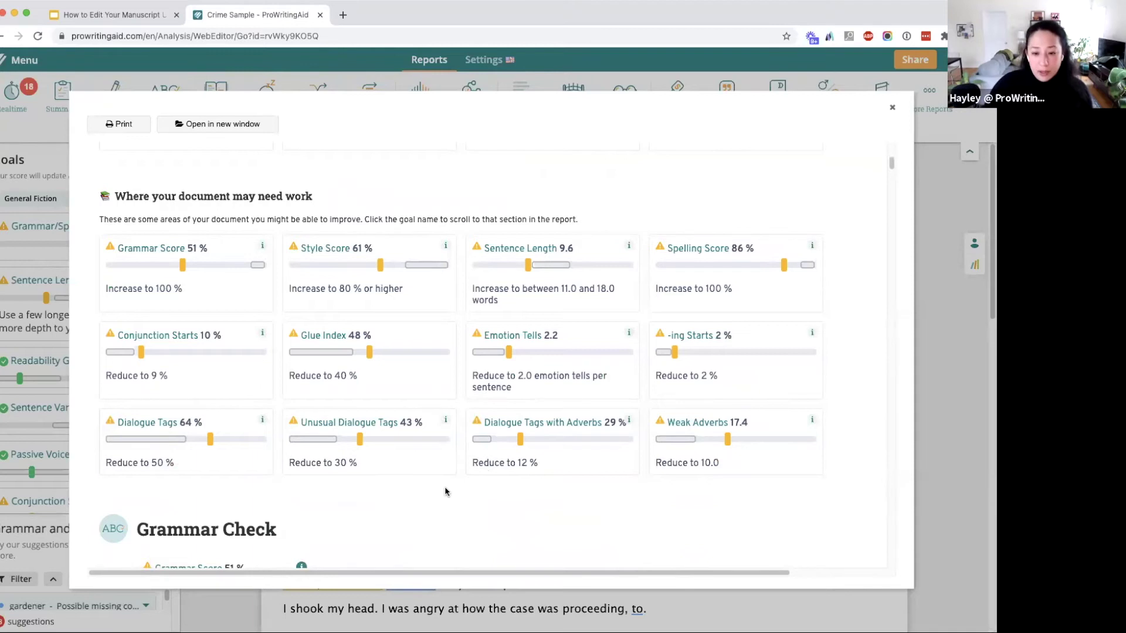
{"action": "scroll", "coordinate": [446, 492], "scroll_direction": "up", "scroll_amount": 5}
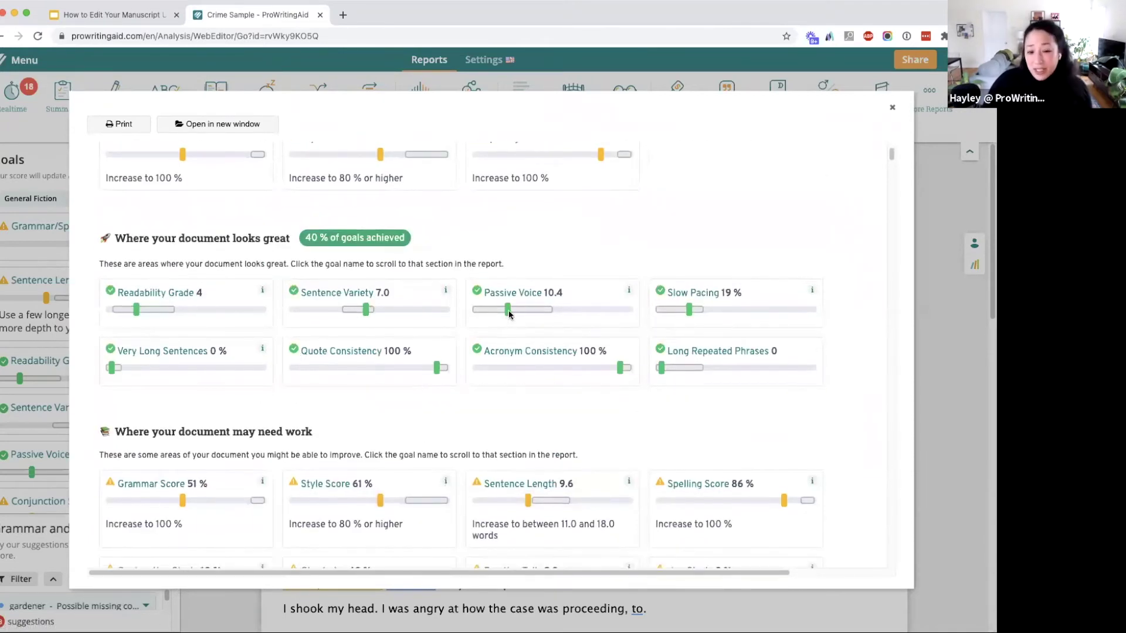
{"action": "scroll", "coordinate": [507, 352], "scroll_direction": "down", "scroll_amount": 1}
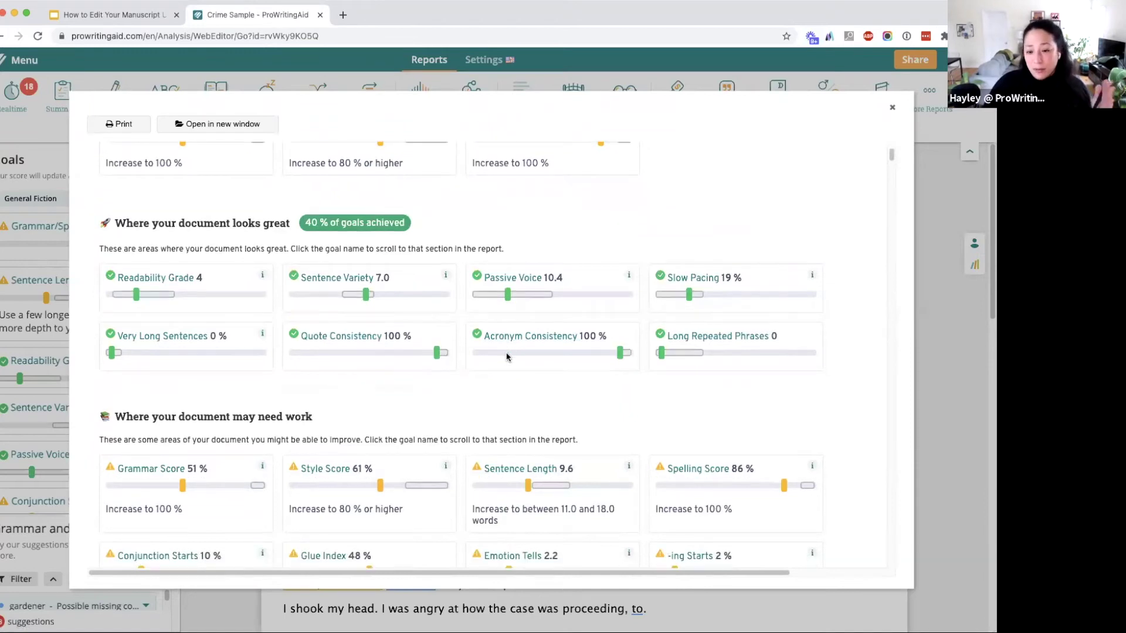
{"action": "scroll", "coordinate": [506, 357], "scroll_direction": "down", "scroll_amount": 3}
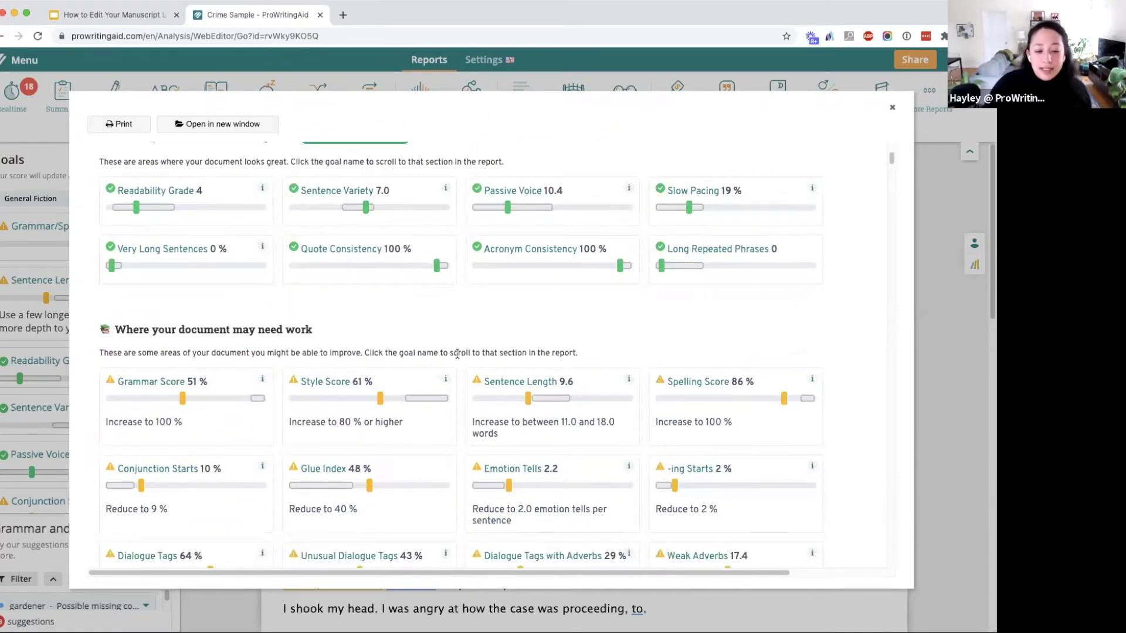
{"action": "mouse_move", "coordinate": [329, 521]}
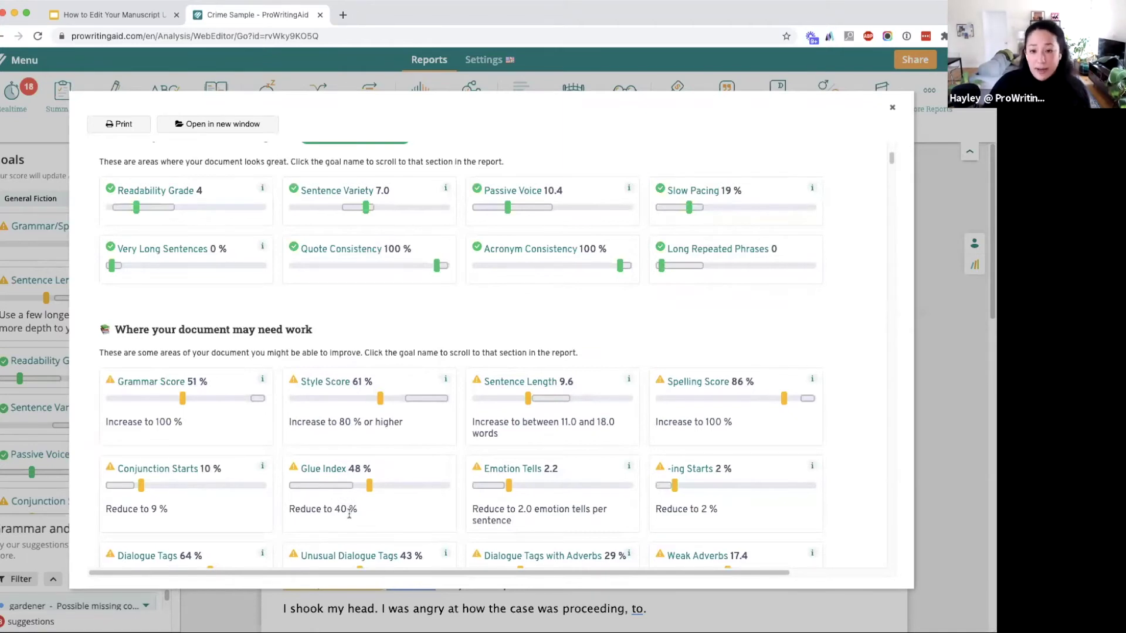
{"action": "scroll", "coordinate": [370, 511], "scroll_direction": "up", "scroll_amount": 7}
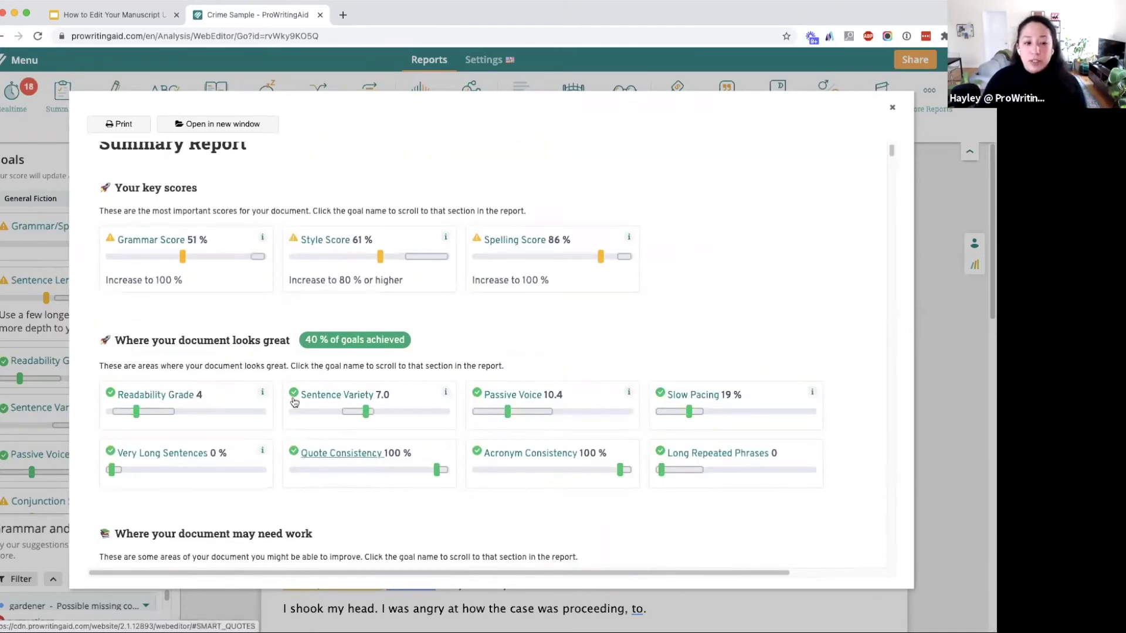
{"action": "scroll", "coordinate": [643, 527], "scroll_direction": "down", "scroll_amount": 5}
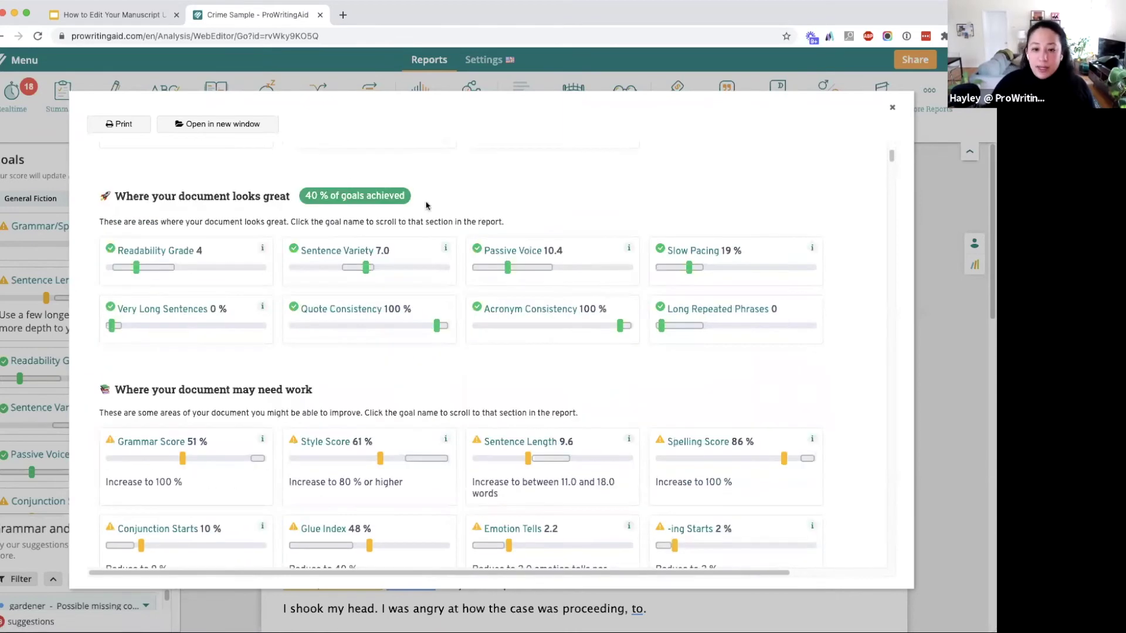
{"action": "scroll", "coordinate": [475, 355], "scroll_direction": "down", "scroll_amount": 1}
{"action": "scroll", "coordinate": [475, 355], "scroll_direction": "down", "scroll_amount": 5}
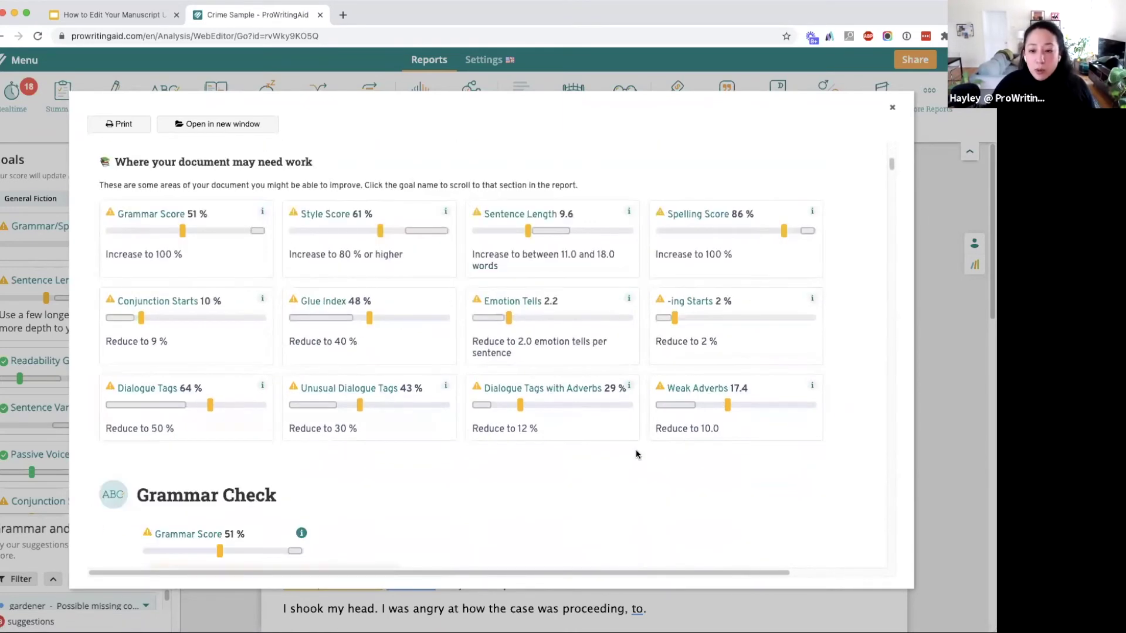
{"action": "left_click", "coordinate": [894, 110]}
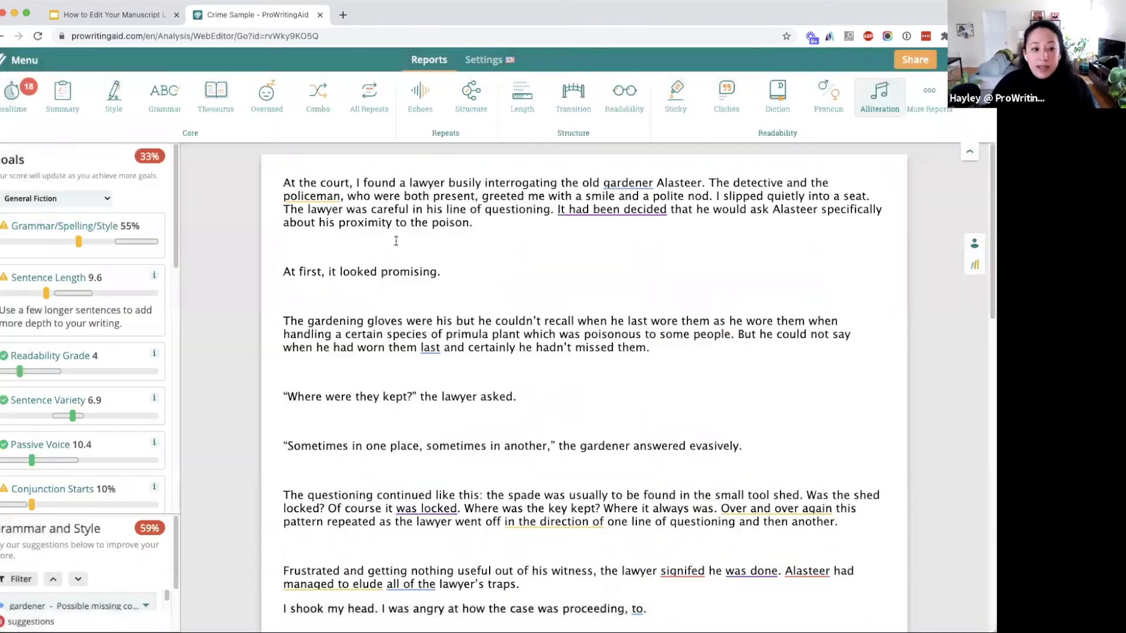
- Change the document type in the Crime Sample's writing goals to Thriller
{"action": "left_click", "coordinate": [76, 199]}
{"action": "scroll", "coordinate": [70, 241], "scroll_direction": "up", "scroll_amount": 4}
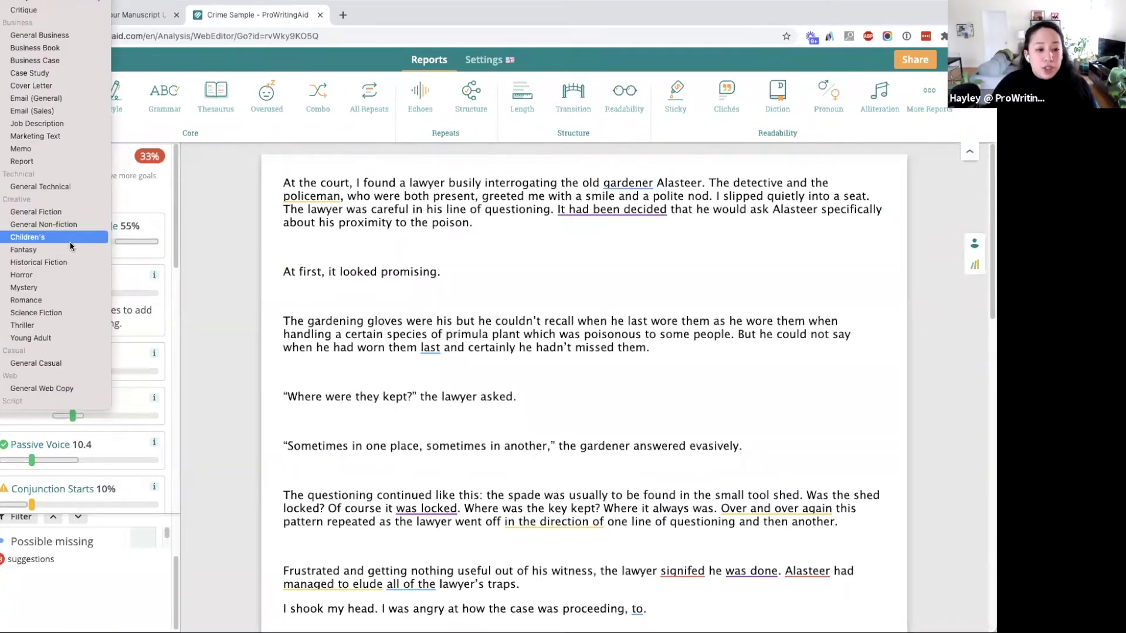
{"action": "scroll", "coordinate": [70, 256], "scroll_direction": "up", "scroll_amount": 1}
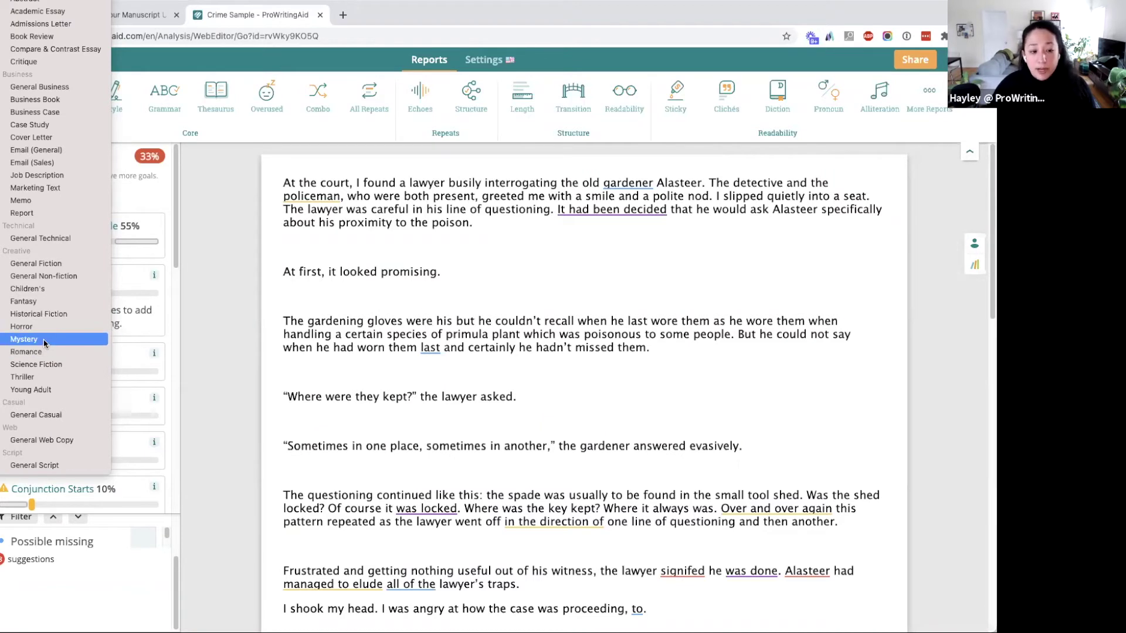
{"action": "left_click", "coordinate": [44, 377]}
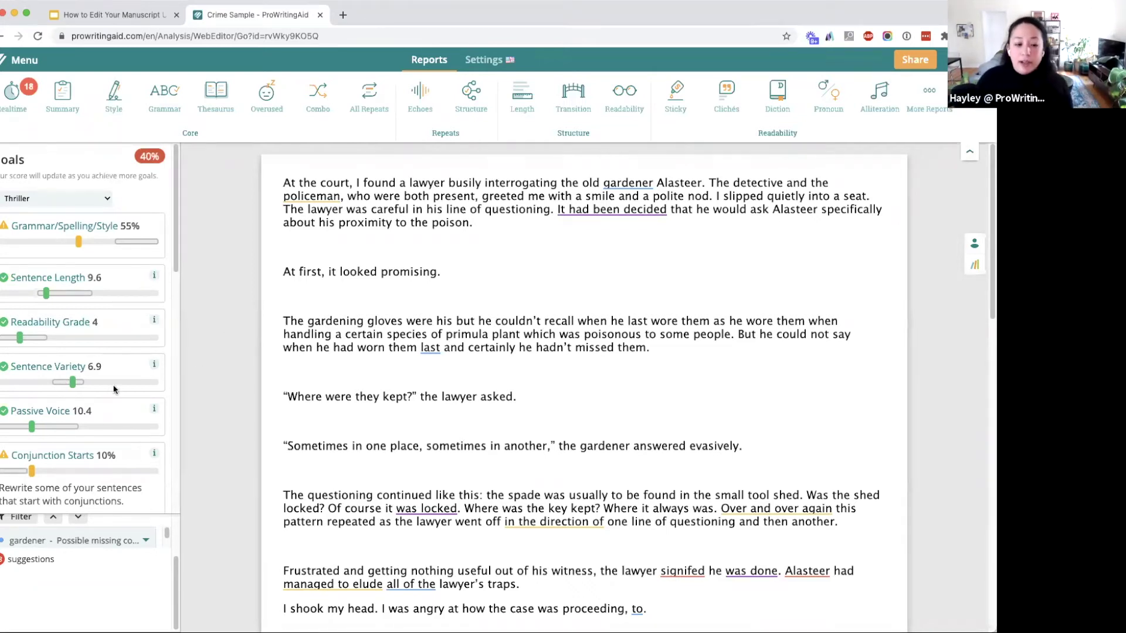
{"action": "left_click", "coordinate": [283, 508]}
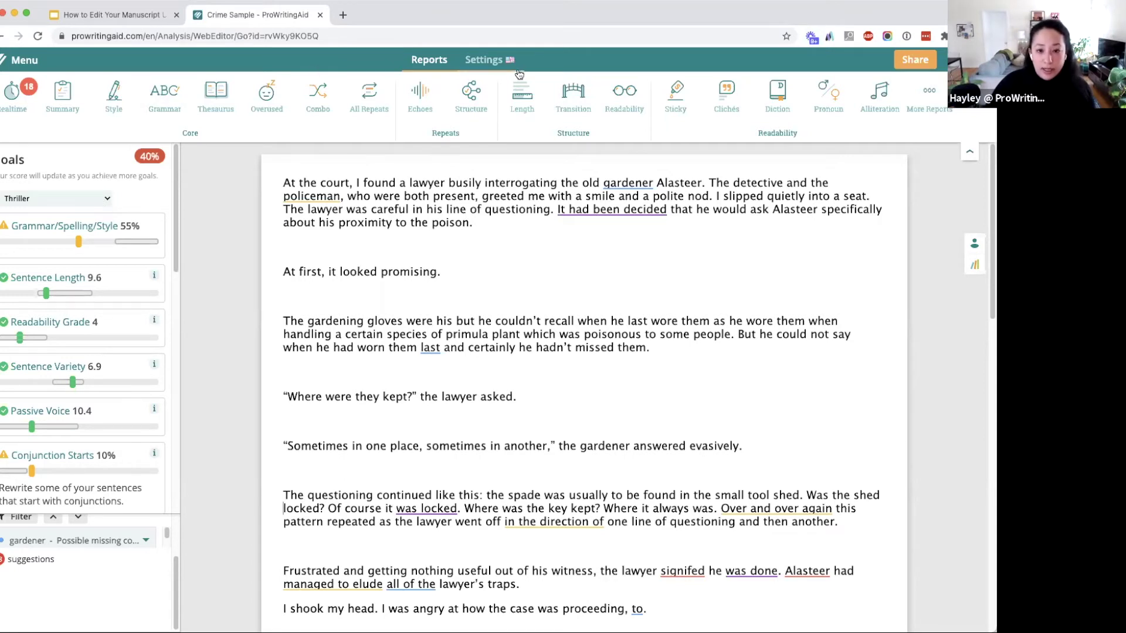
- Open the application settings page from the document's settings and return to the Crime Sample
{"action": "left_click", "coordinate": [490, 60]}
{"action": "left_click", "coordinate": [604, 108]}
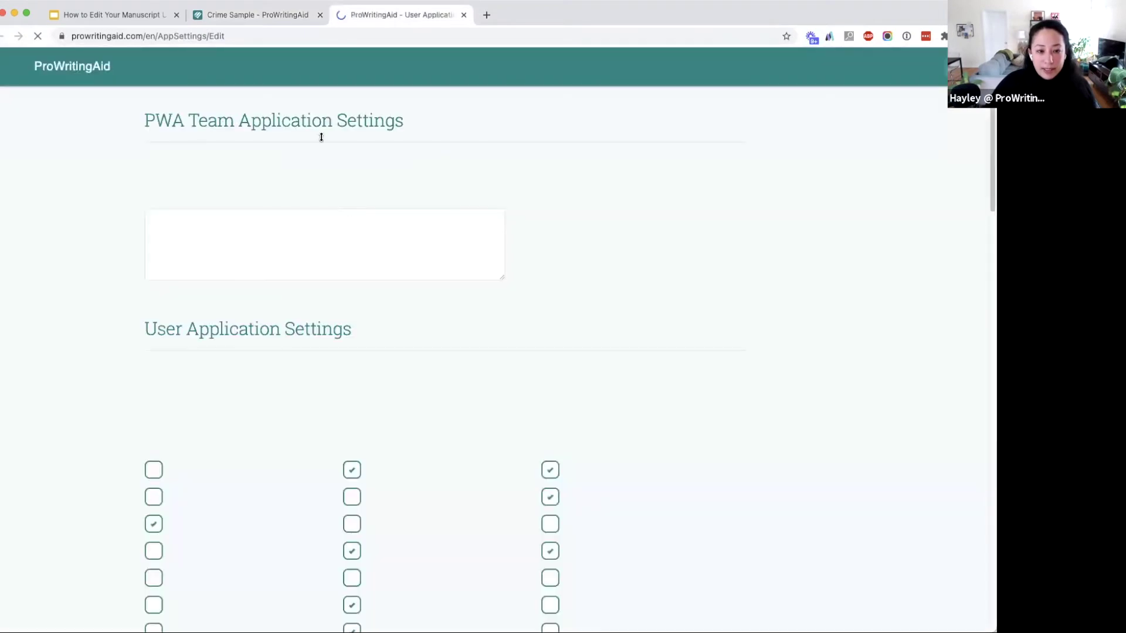
{"action": "left_click", "coordinate": [252, 15]}
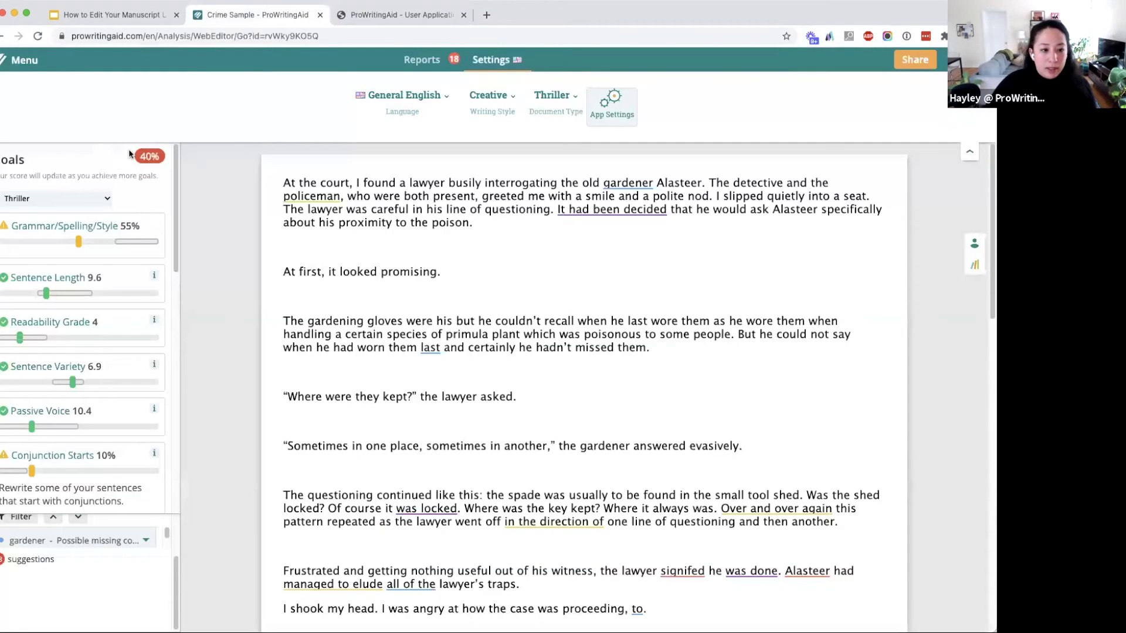
- Run the Summary report again and examine its passive voice distribution and the adverb usage comparison with Thriller and Margaret Atwood averages
{"action": "left_click", "coordinate": [427, 61]}
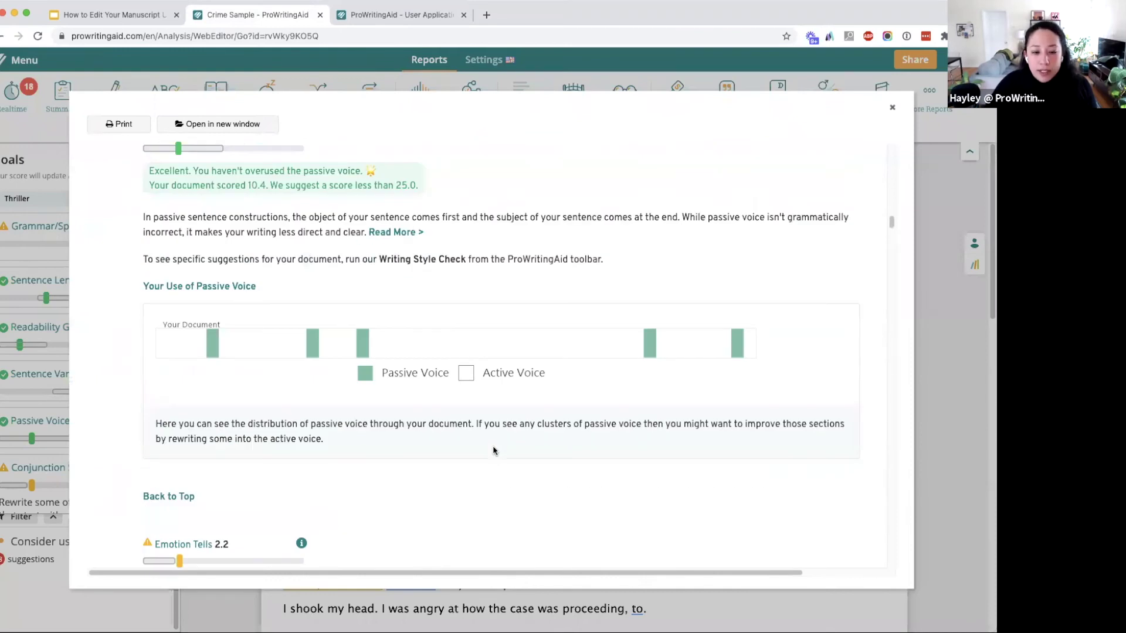
{"action": "scroll", "coordinate": [493, 449], "scroll_direction": "down", "scroll_amount": 5}
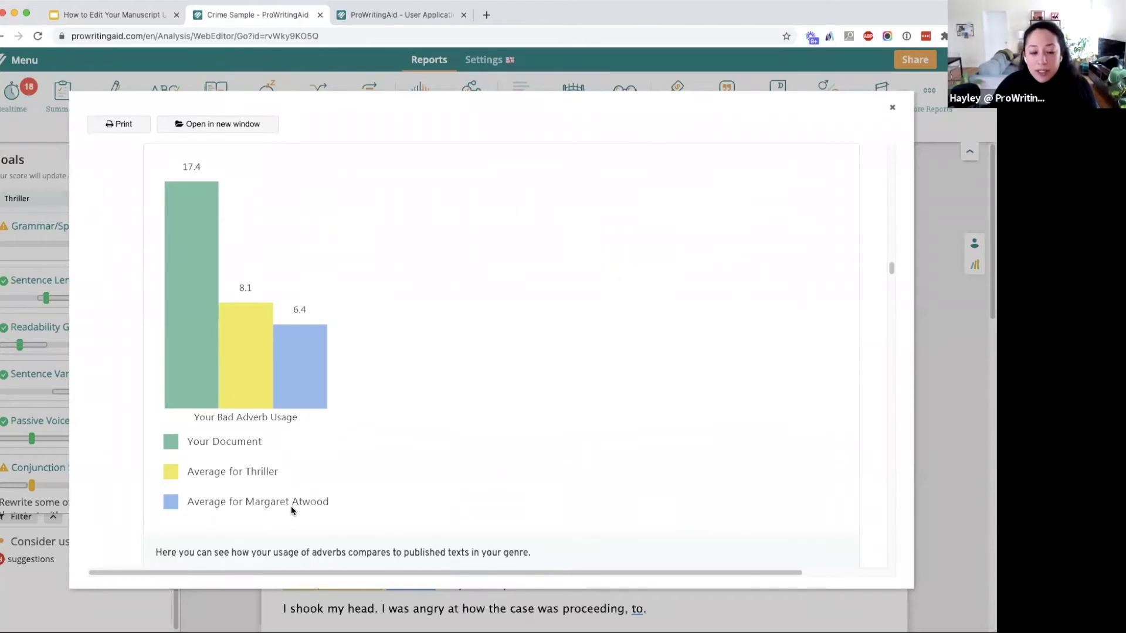
{"action": "scroll", "coordinate": [246, 505], "scroll_direction": "up", "scroll_amount": 2}
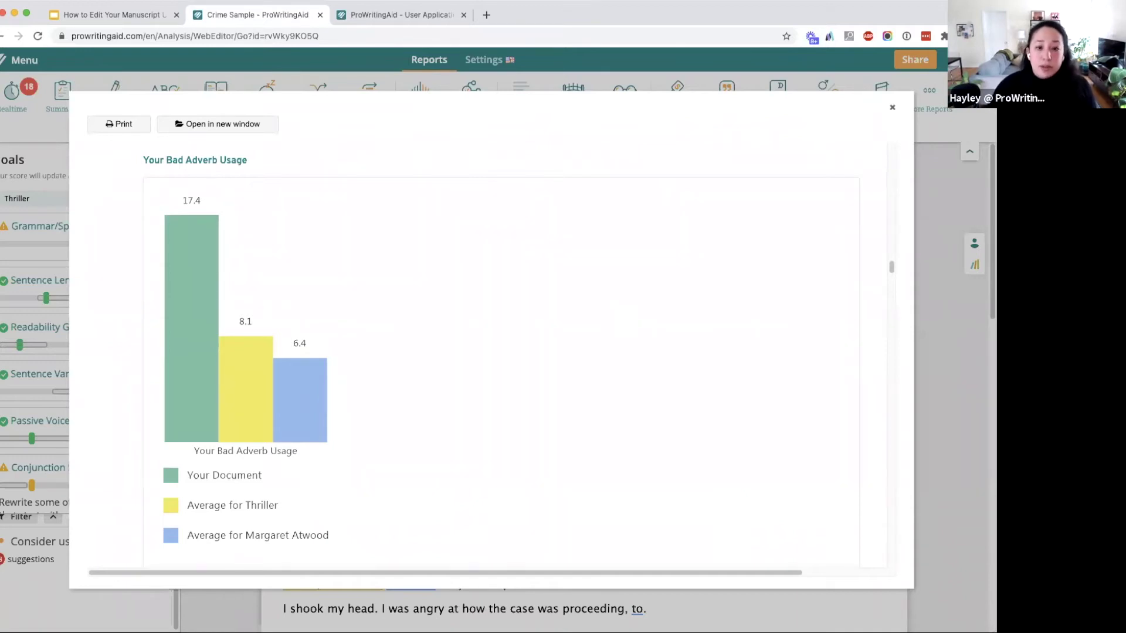
- Browse the authors available for comparison in the user application settings, leaving the list without choosing another author
{"action": "left_click", "coordinate": [405, 14]}
{"action": "scroll", "coordinate": [542, 369], "scroll_direction": "down", "scroll_amount": 9}
{"action": "scroll", "coordinate": [571, 380], "scroll_direction": "down", "scroll_amount": 11}
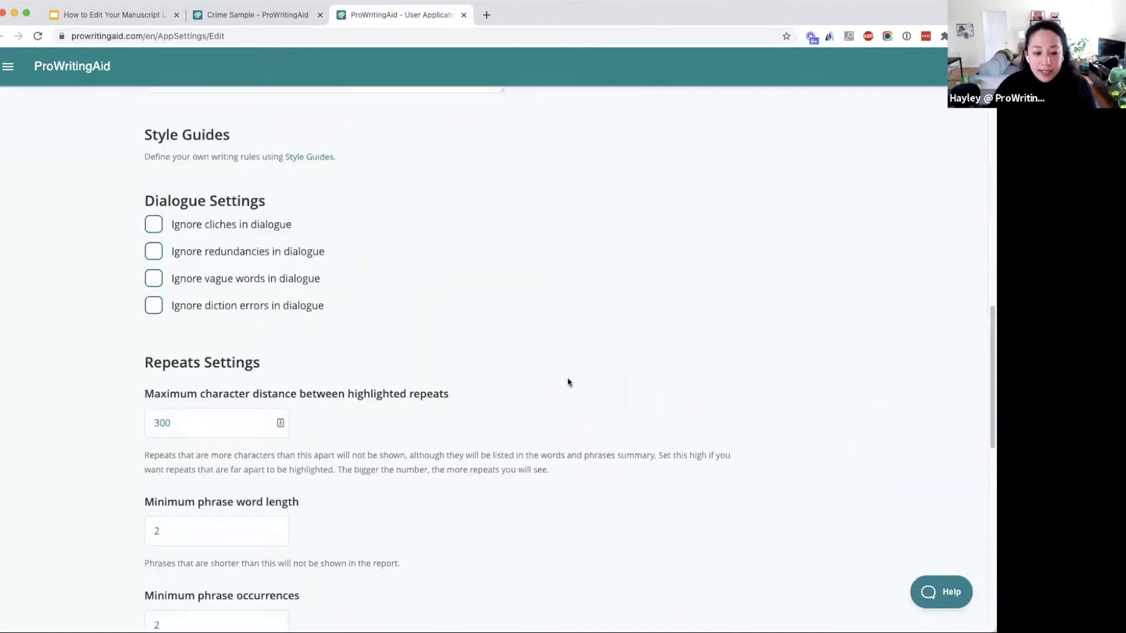
{"action": "left_click", "coordinate": [233, 359]}
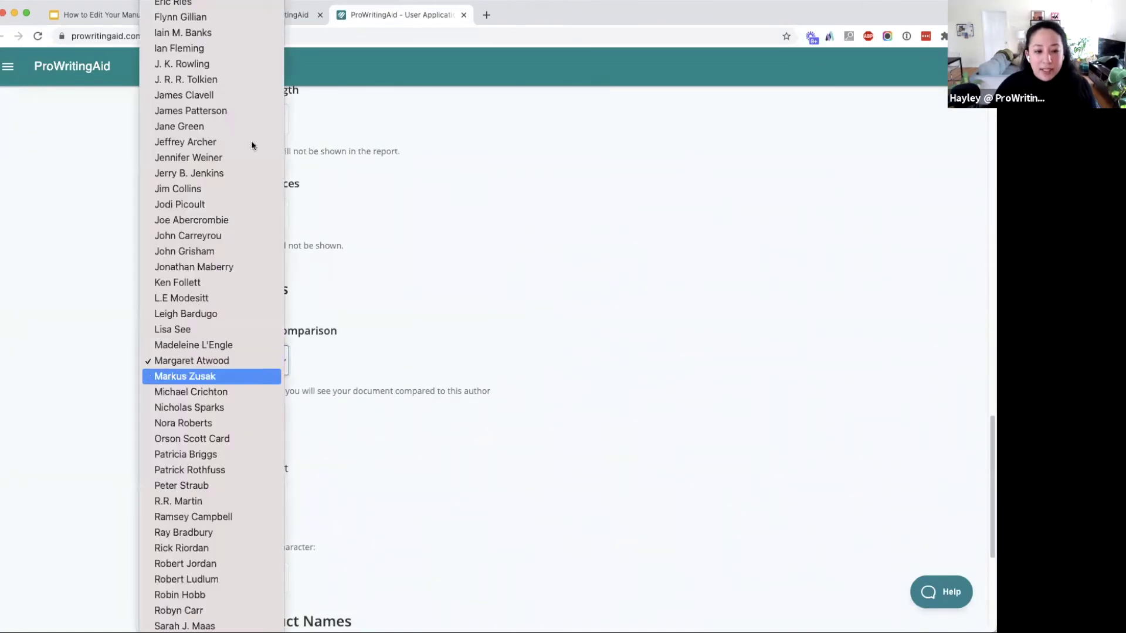
{"action": "scroll", "coordinate": [244, 188], "scroll_direction": "up", "scroll_amount": 3}
{"action": "scroll", "coordinate": [241, 240], "scroll_direction": "up", "scroll_amount": 7}
{"action": "scroll", "coordinate": [241, 242], "scroll_direction": "up", "scroll_amount": 2}
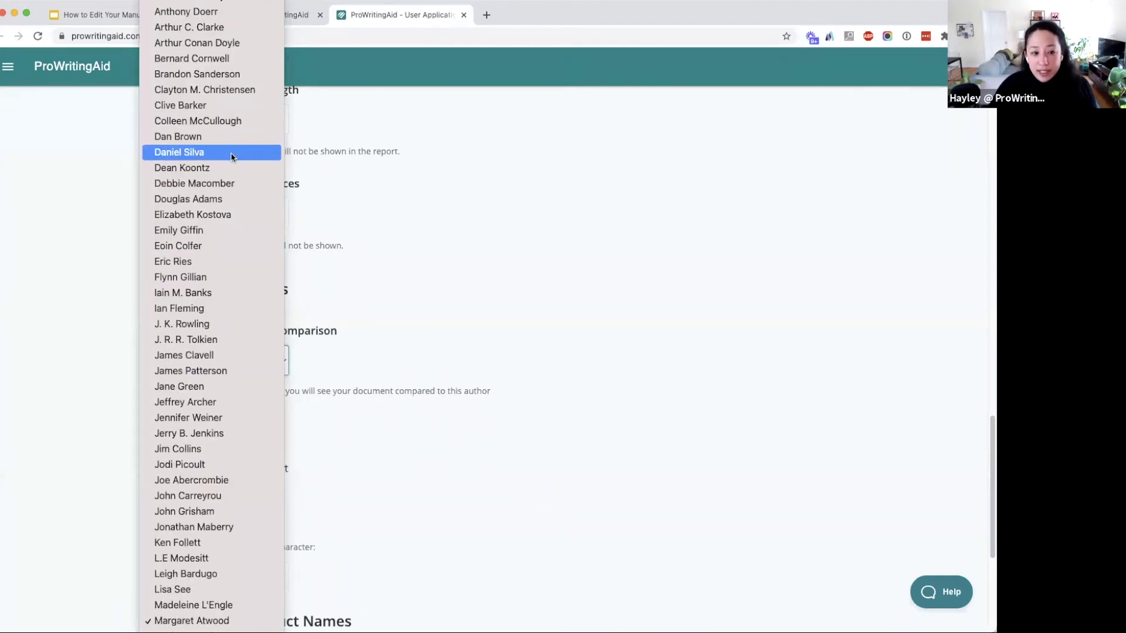
{"action": "left_click", "coordinate": [501, 335]}
- Advance the Google Slides presentation to the "In-app articles, videos, and quizzes" slide, return to the Crime Sample in ProWritingAid and close the Summary report
{"action": "key", "text": "super+1"}
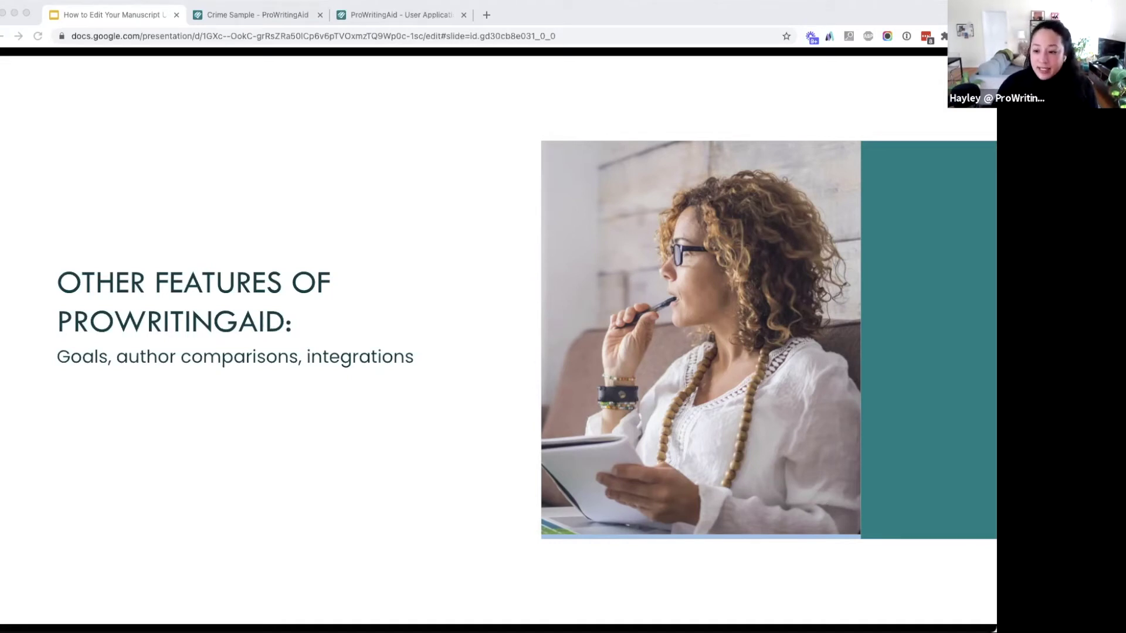
{"action": "key", "text": "Right"}
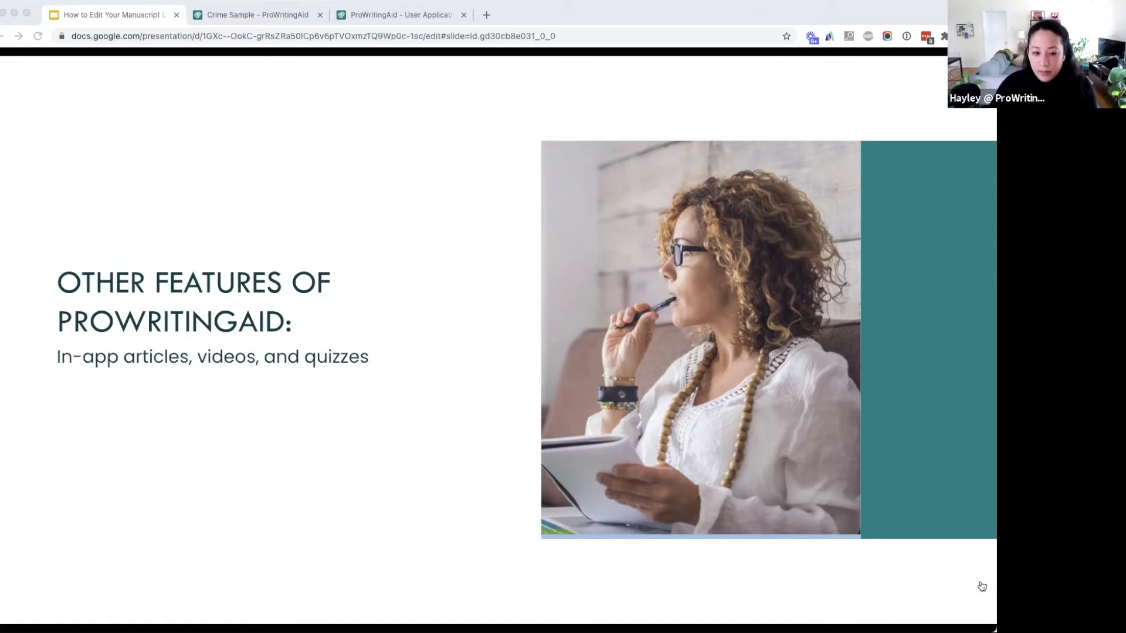
{"action": "left_click", "coordinate": [315, 23]}
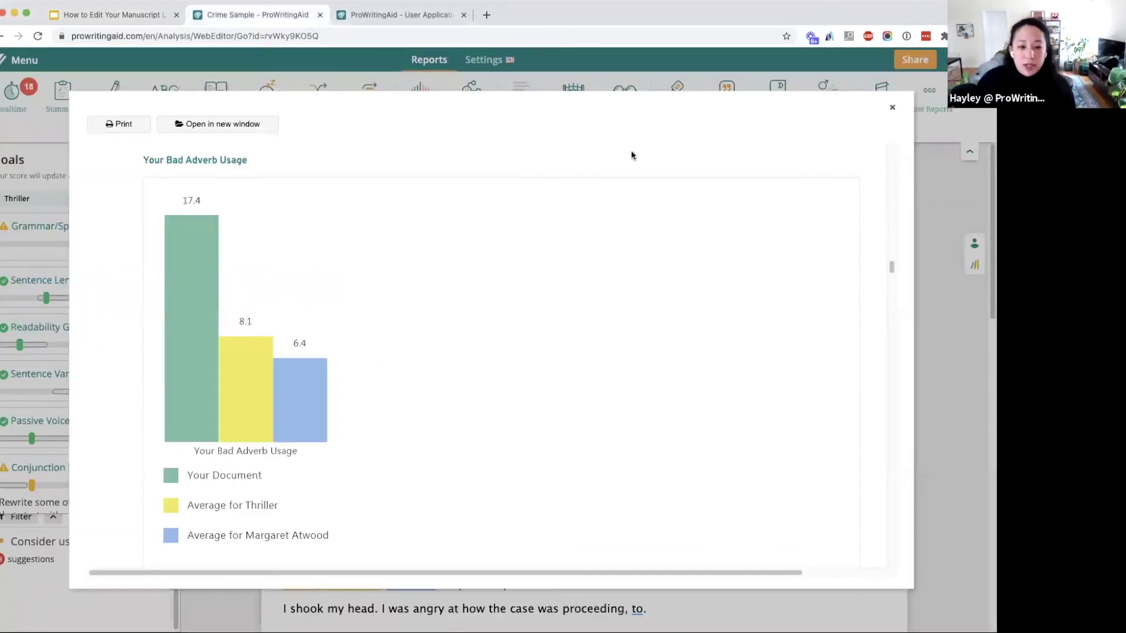
{"action": "left_click", "coordinate": [892, 108]}
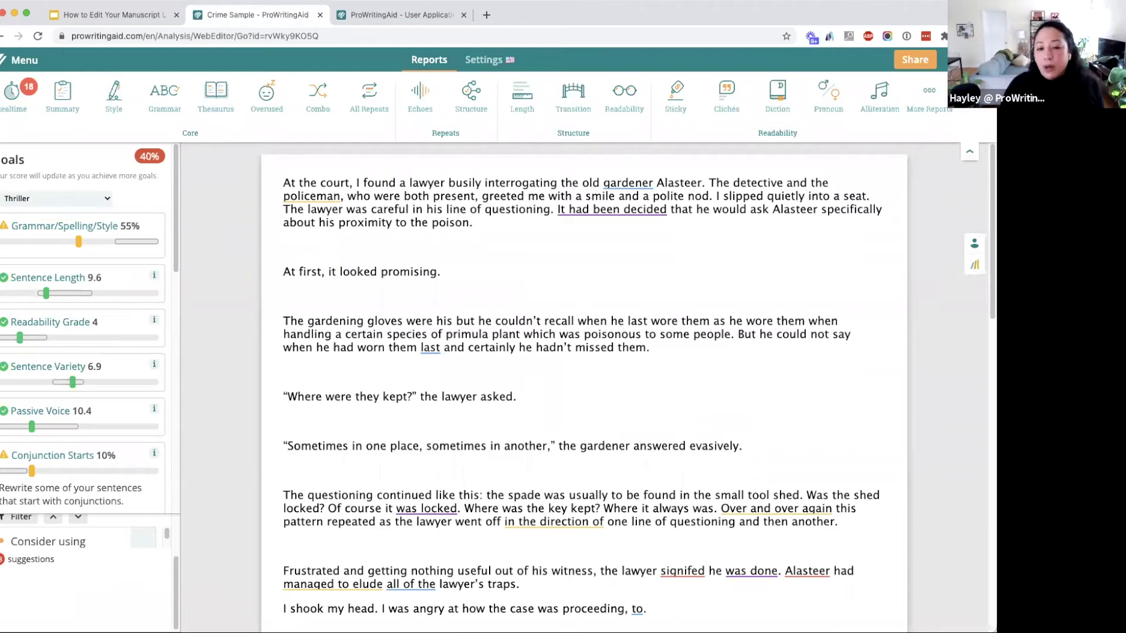
- Open the passive voice article from the suggestion on "It had been decided", read through it and close it
{"action": "left_click", "coordinate": [647, 208]}
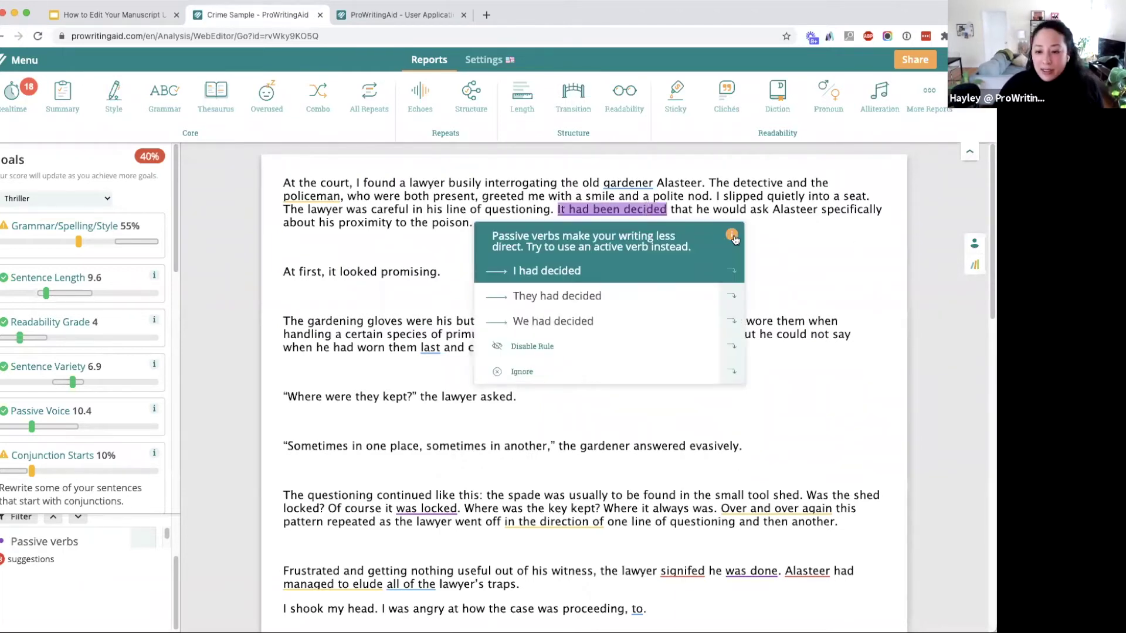
{"action": "left_click", "coordinate": [732, 235]}
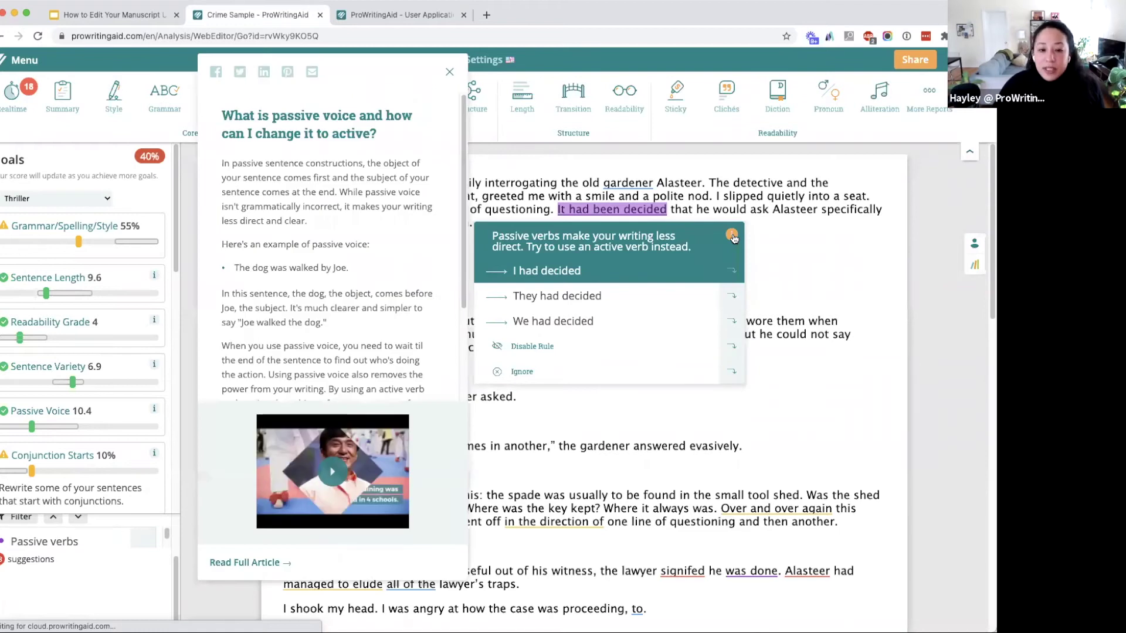
{"action": "scroll", "coordinate": [420, 296], "scroll_direction": "down", "scroll_amount": 1}
{"action": "scroll", "coordinate": [417, 326], "scroll_direction": "down", "scroll_amount": 5}
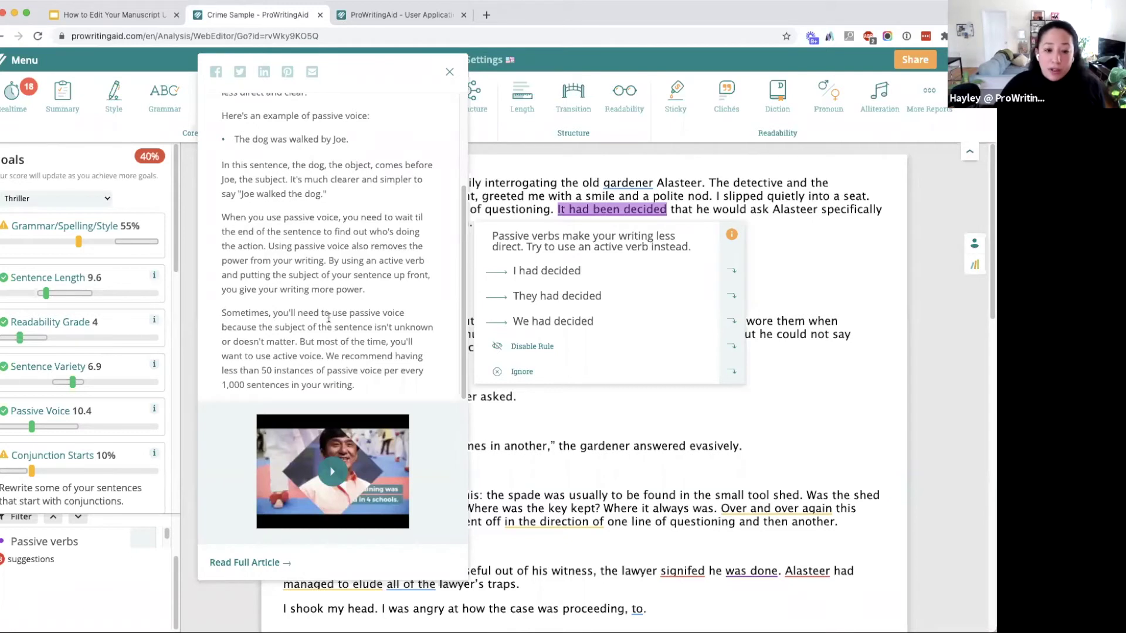
{"action": "scroll", "coordinate": [330, 322], "scroll_direction": "up", "scroll_amount": 2}
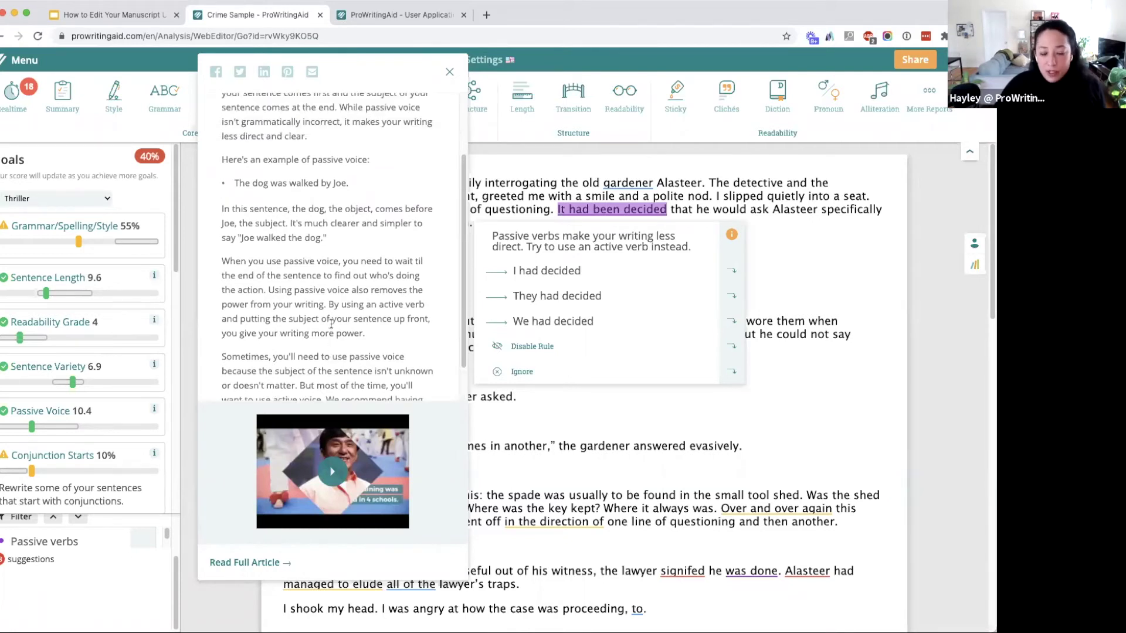
{"action": "scroll", "coordinate": [332, 325], "scroll_direction": "up", "scroll_amount": 4}
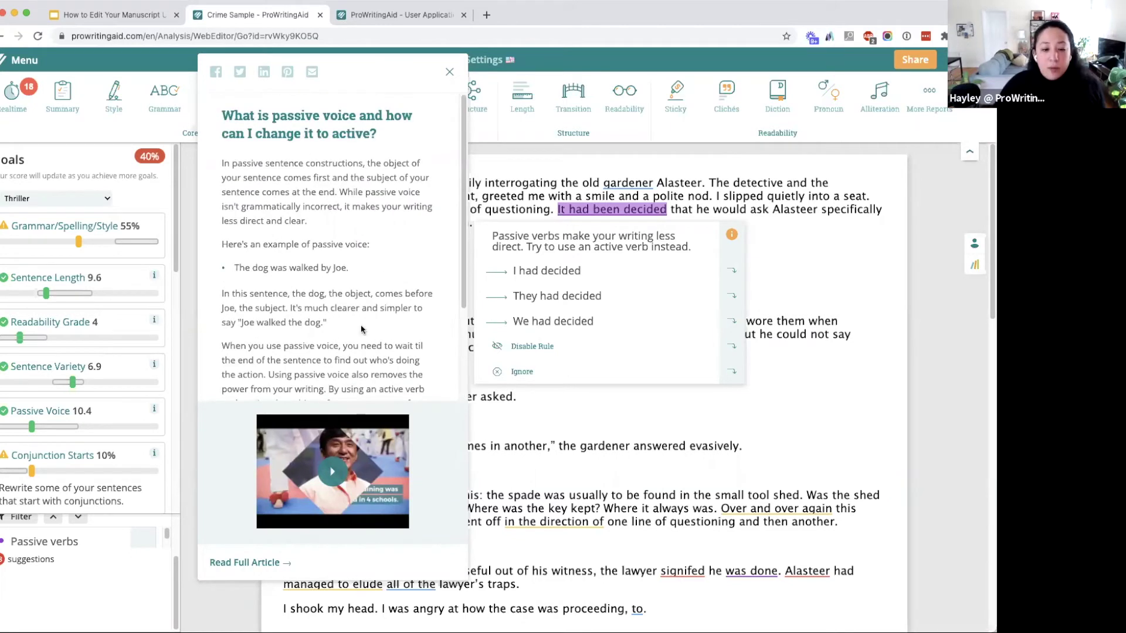
{"action": "scroll", "coordinate": [321, 214], "scroll_direction": "down", "scroll_amount": 4}
{"action": "scroll", "coordinate": [318, 221], "scroll_direction": "up", "scroll_amount": 4}
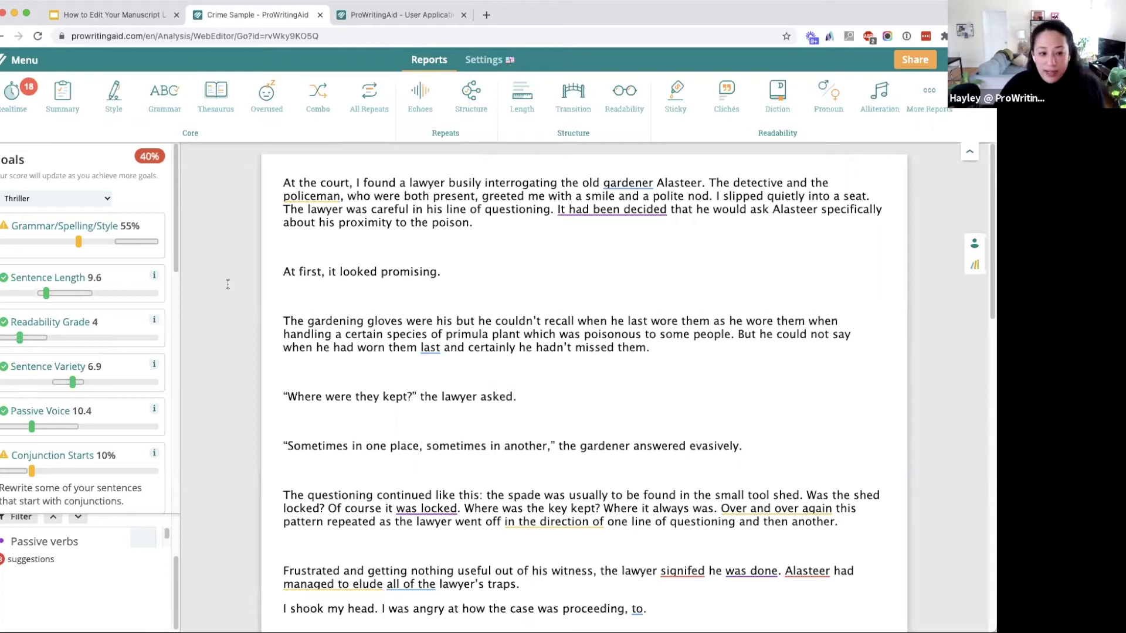
- Read the sentence length article from the Thriller goals, close it and look through the remaining goals in the list
{"action": "left_click", "coordinate": [154, 278]}
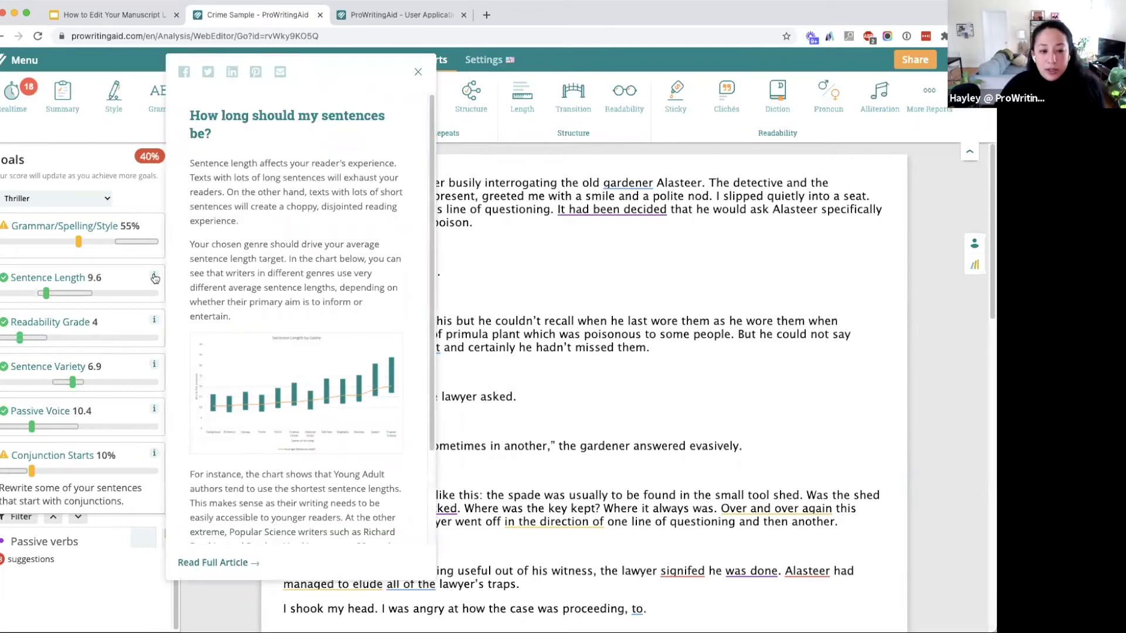
{"action": "scroll", "coordinate": [324, 464], "scroll_direction": "down", "scroll_amount": 1}
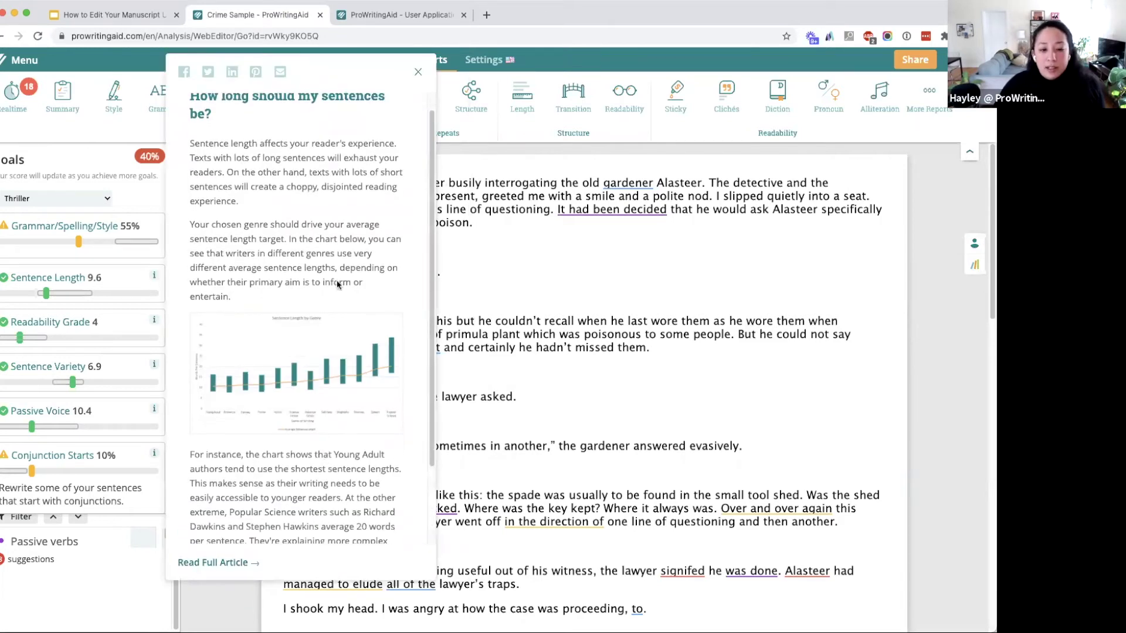
{"action": "scroll", "coordinate": [246, 248], "scroll_direction": "up", "scroll_amount": 1}
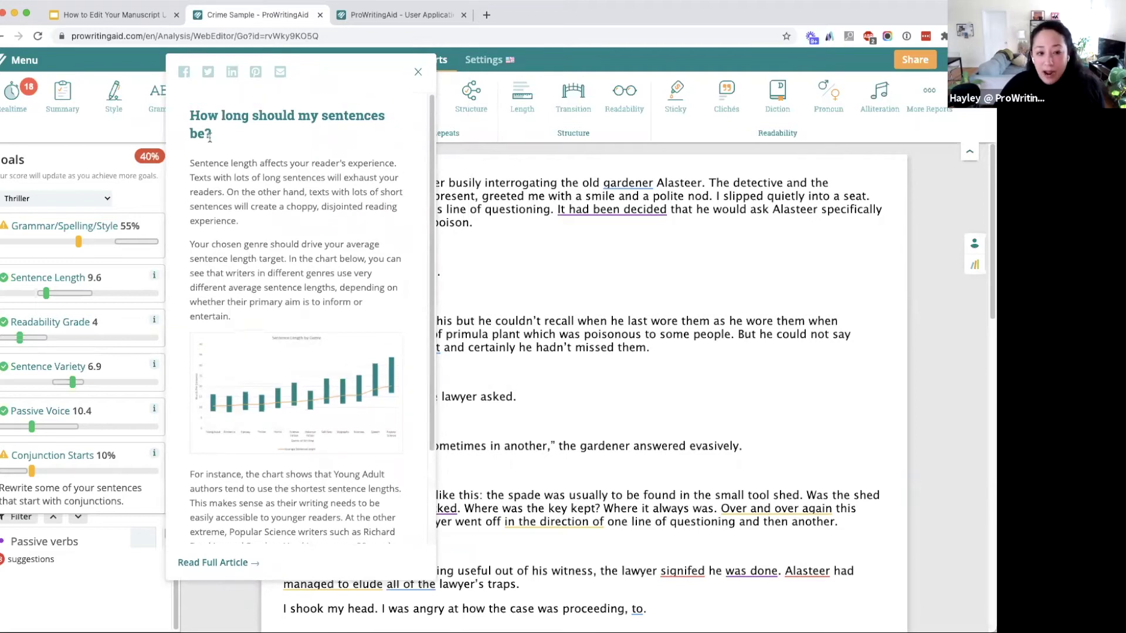
{"action": "scroll", "coordinate": [285, 293], "scroll_direction": "down", "scroll_amount": 3}
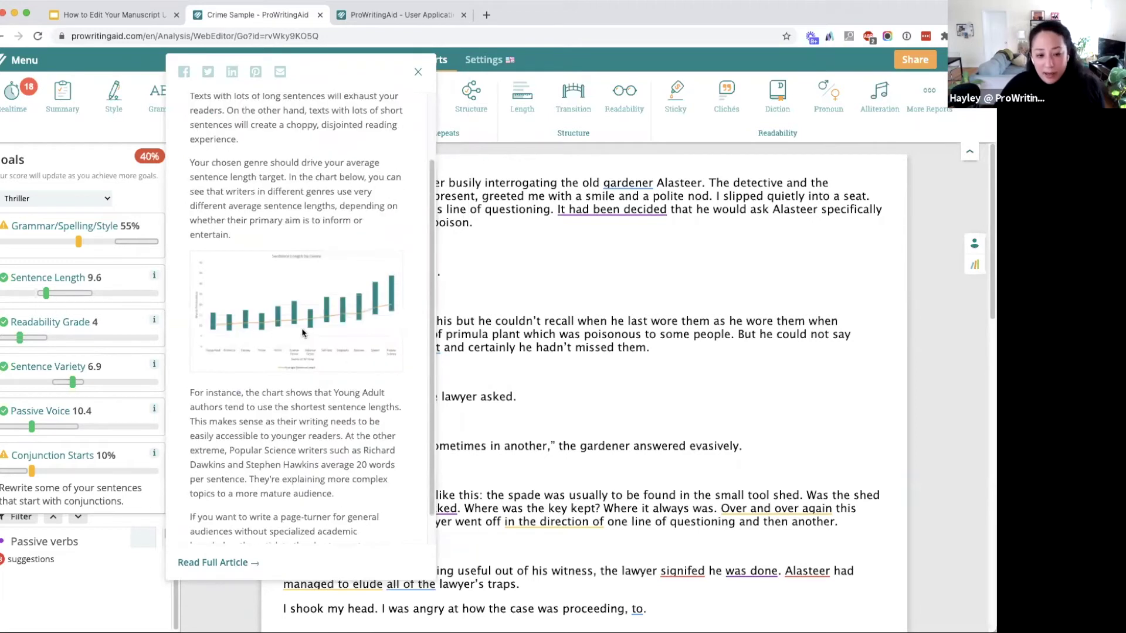
{"action": "left_click", "coordinate": [118, 220]}
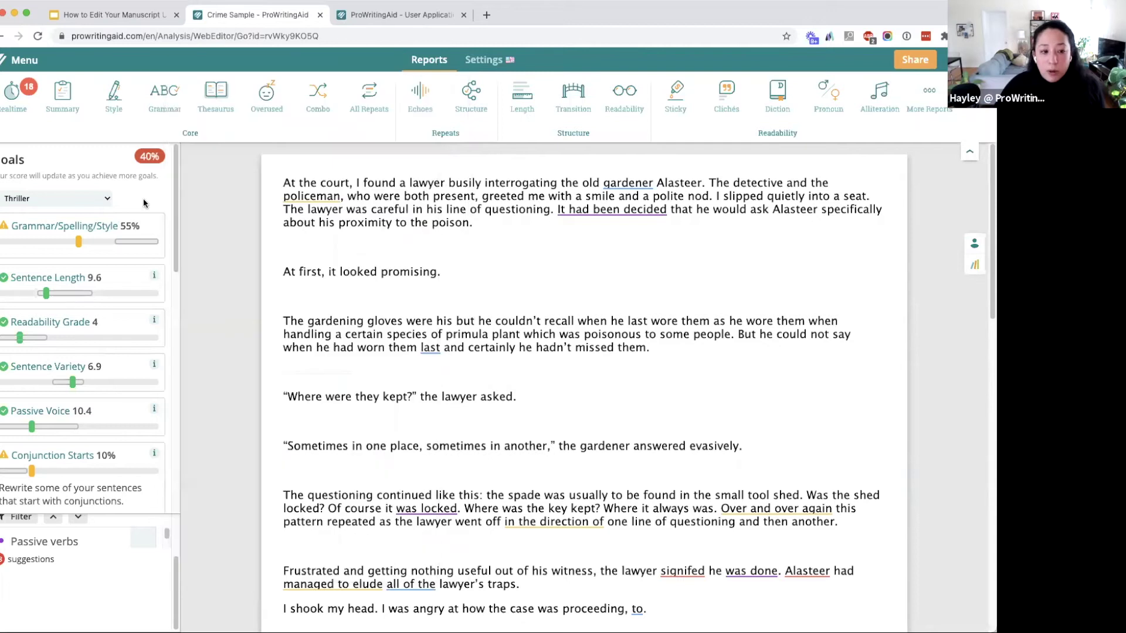
{"action": "scroll", "coordinate": [149, 355], "scroll_direction": "down", "scroll_amount": 3}
{"action": "scroll", "coordinate": [141, 477], "scroll_direction": "down", "scroll_amount": 3}
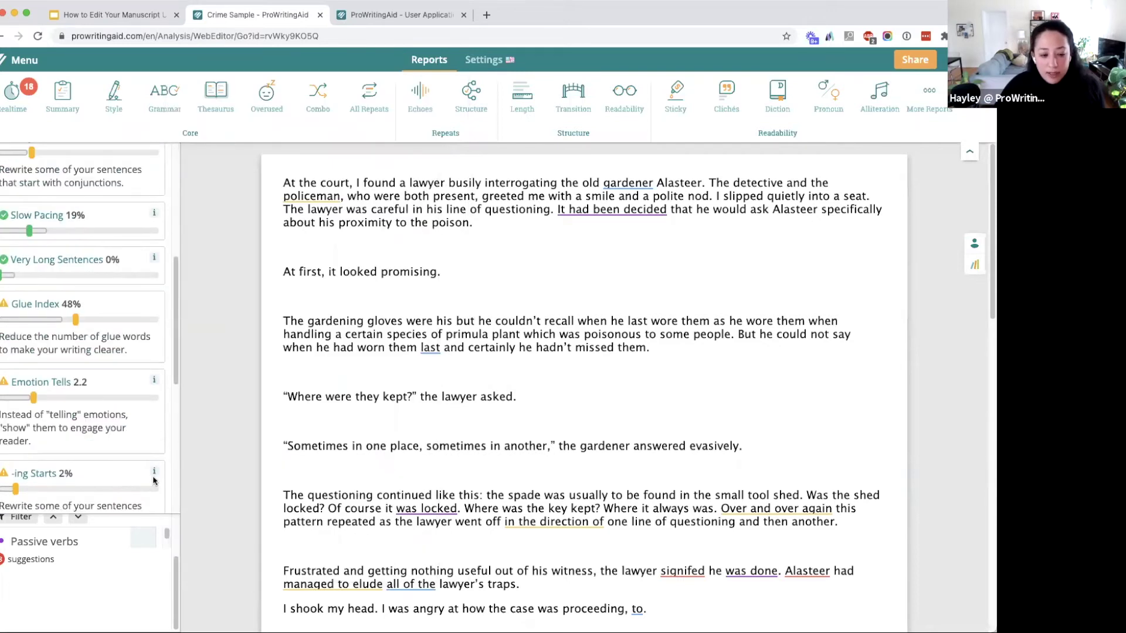
{"action": "scroll", "coordinate": [287, 482], "scroll_direction": "down", "scroll_amount": 1}
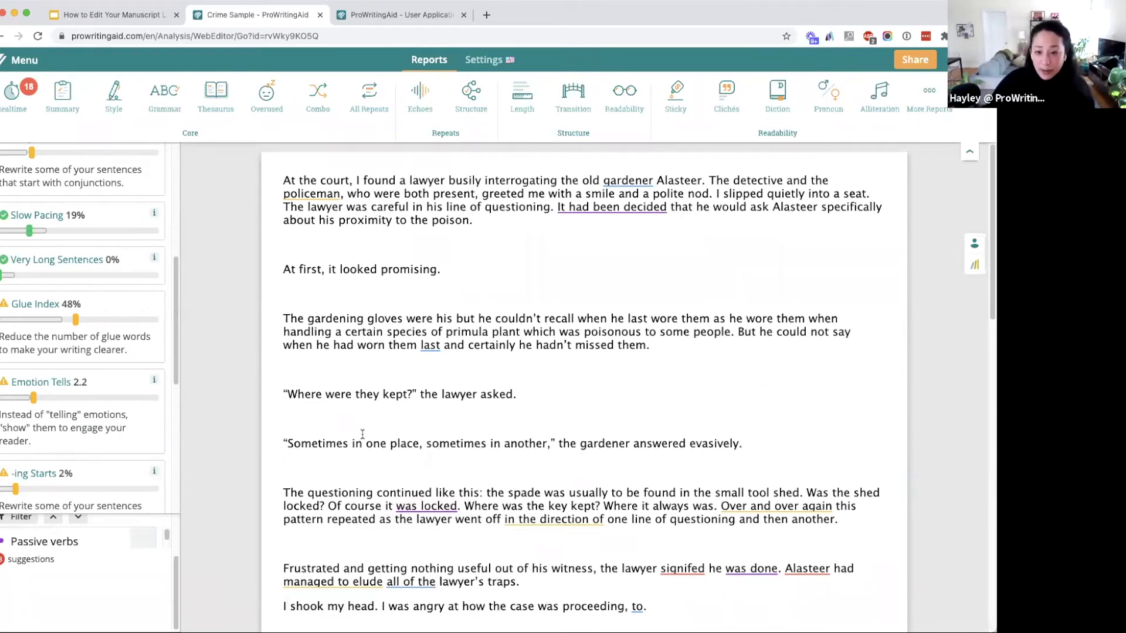
- Switch to the Google Slides presentation and advance it to the "ProWritingAid Best Practices" slide
{"action": "left_click", "coordinate": [148, 13]}
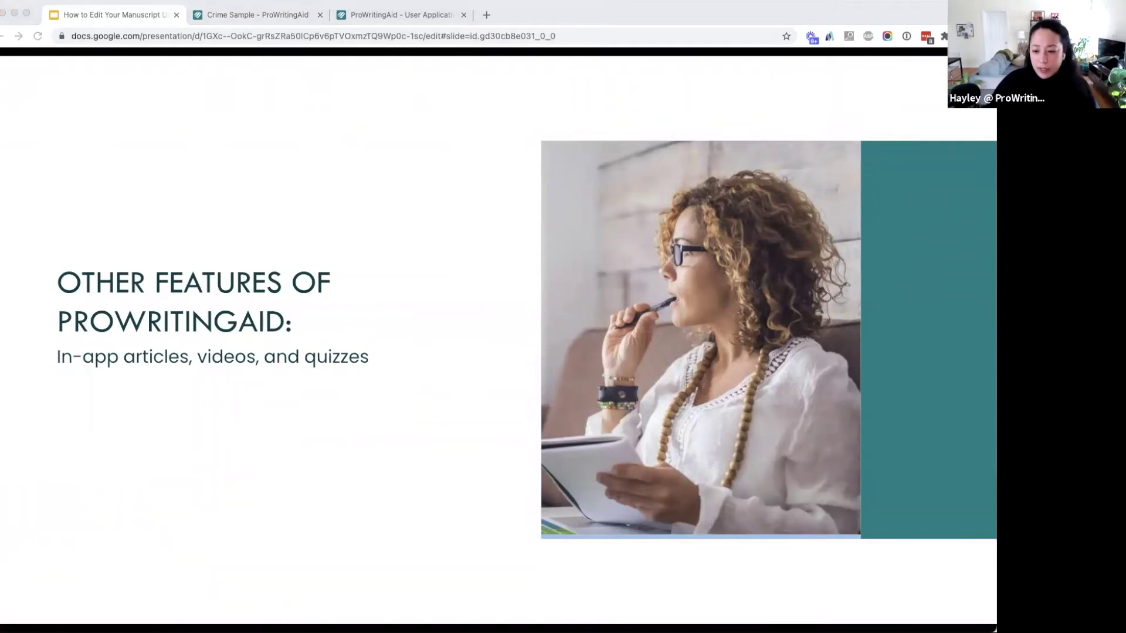
{"action": "key", "text": "Right"}
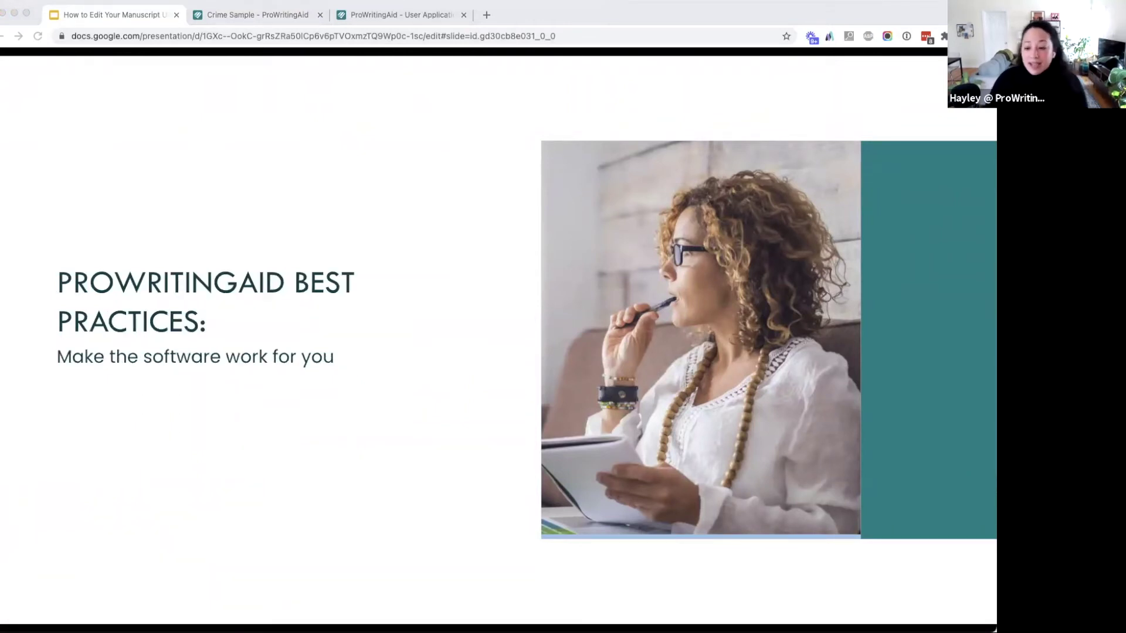
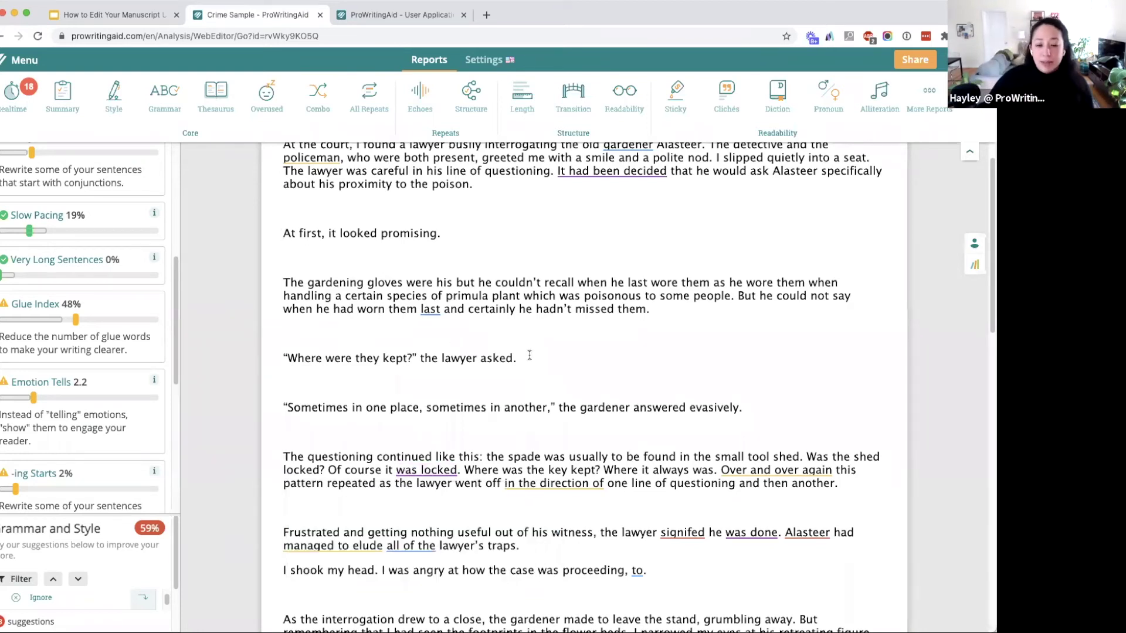
- Browse the language, writing style and document type options in the Crime Sample's settings without changing any of them
{"action": "left_click", "coordinate": [499, 66]}
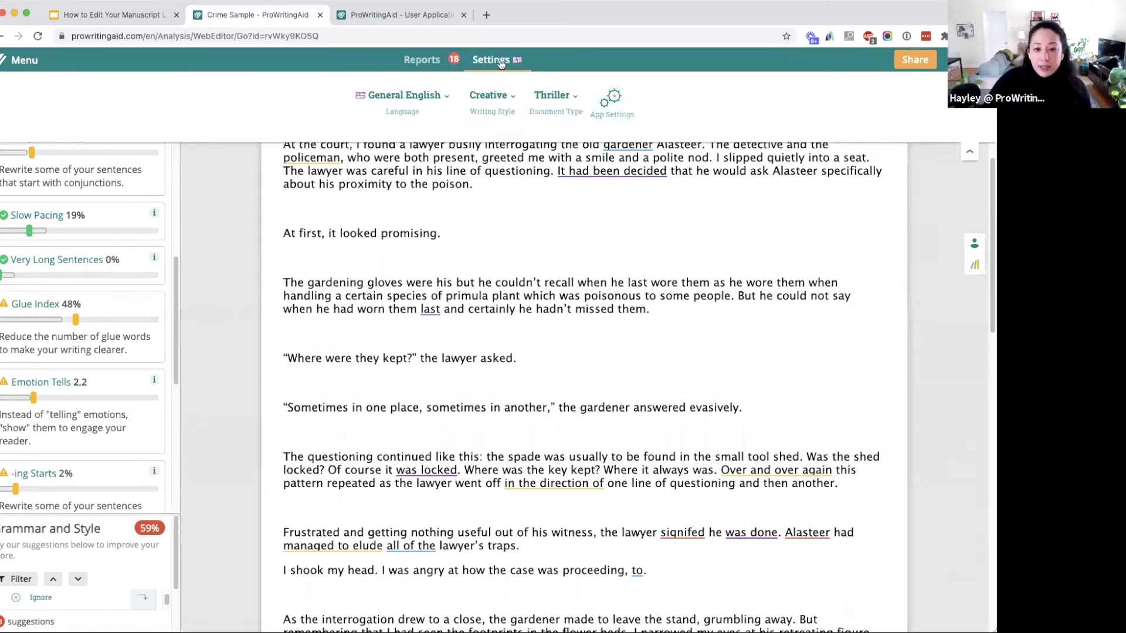
{"action": "left_click", "coordinate": [413, 115]}
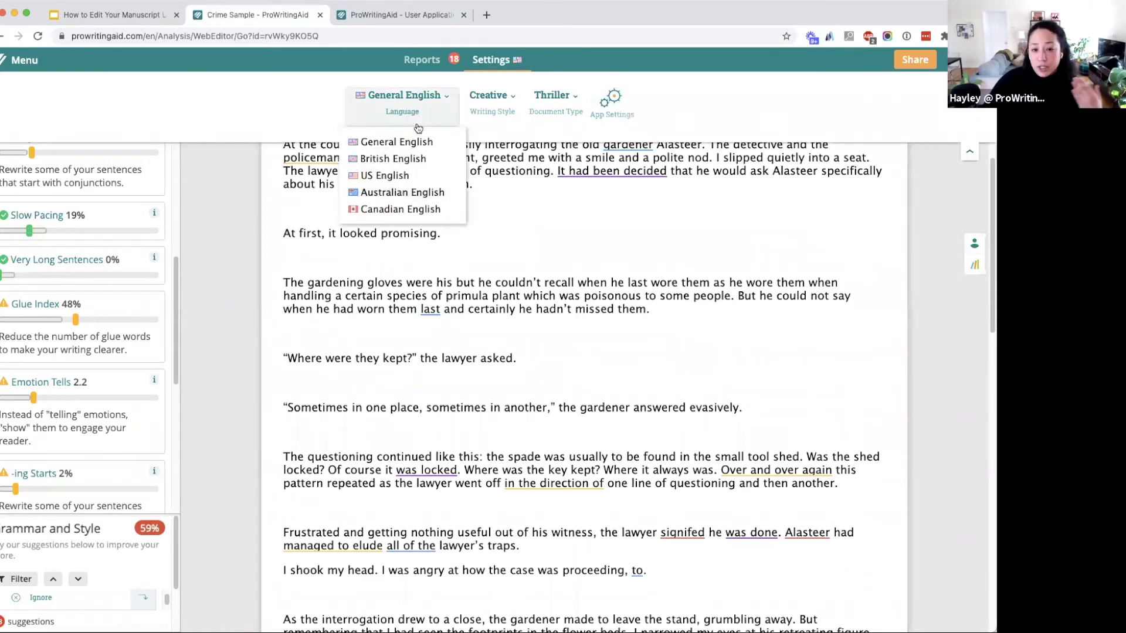
{"action": "left_click", "coordinate": [511, 112]}
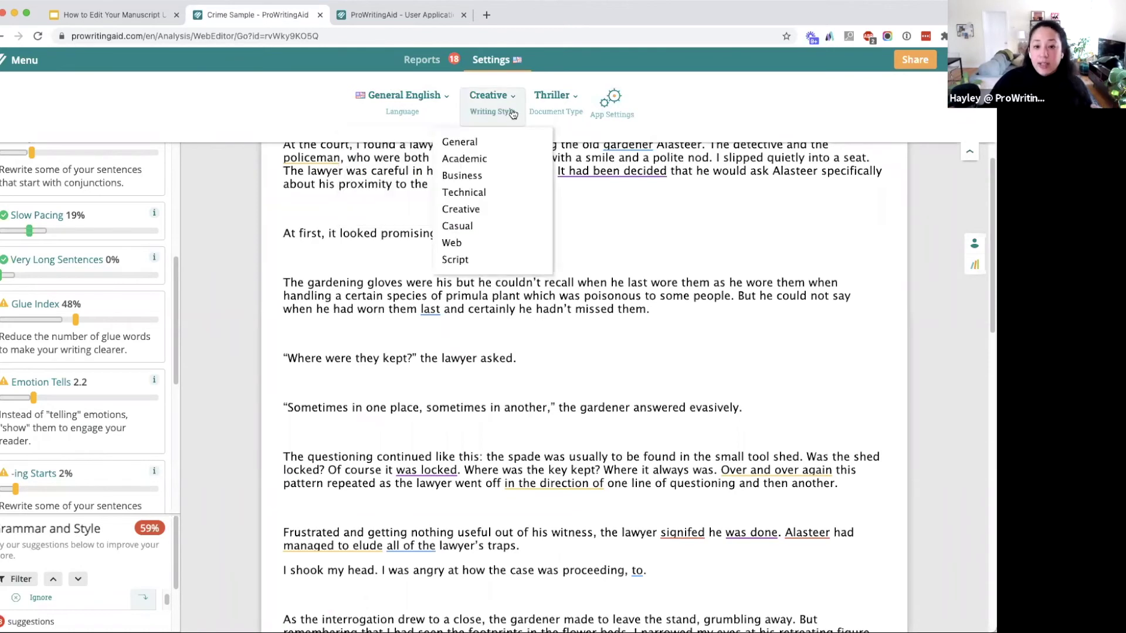
{"action": "left_click", "coordinate": [565, 112]}
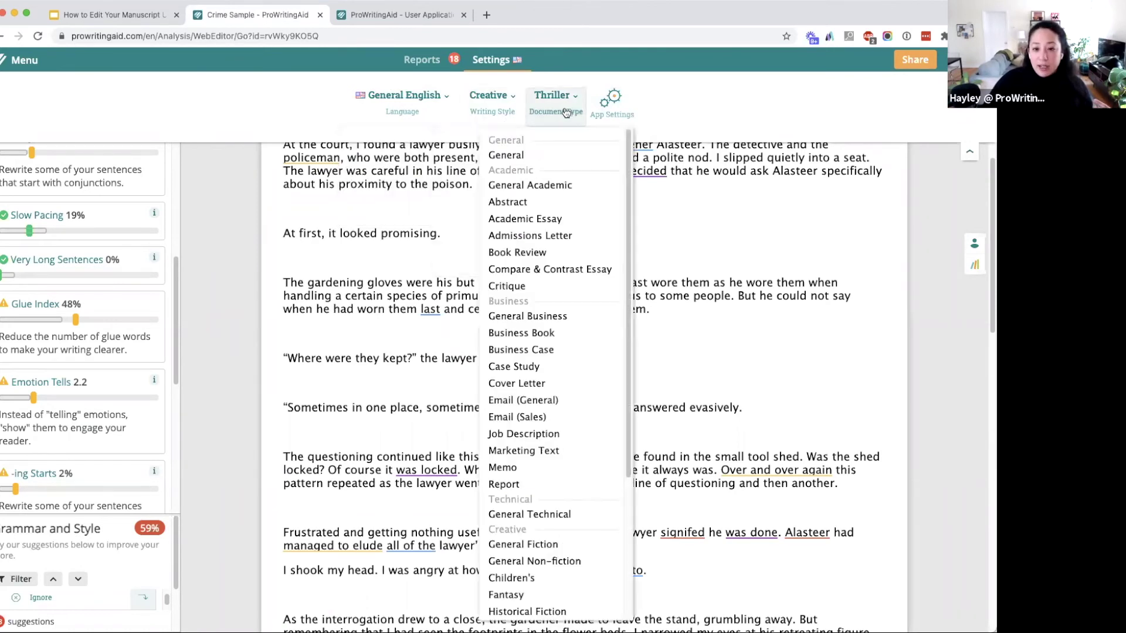
- Open the user application settings and review the Combo Reports selection and the Overused Words section
{"action": "left_click", "coordinate": [614, 111]}
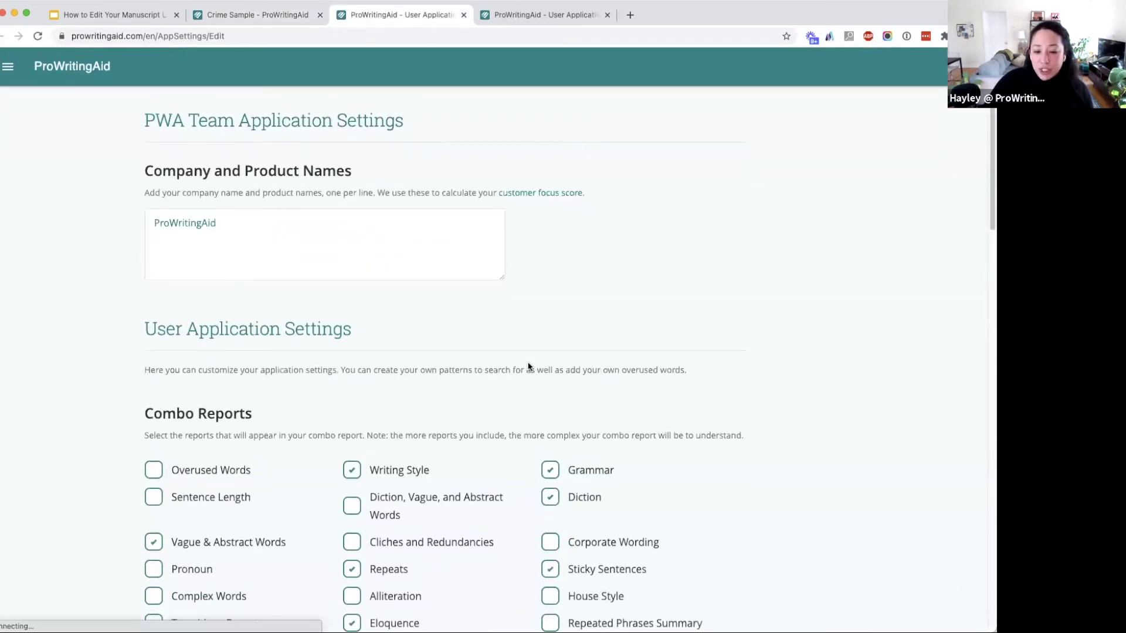
{"action": "scroll", "coordinate": [533, 352], "scroll_direction": "down", "scroll_amount": 3}
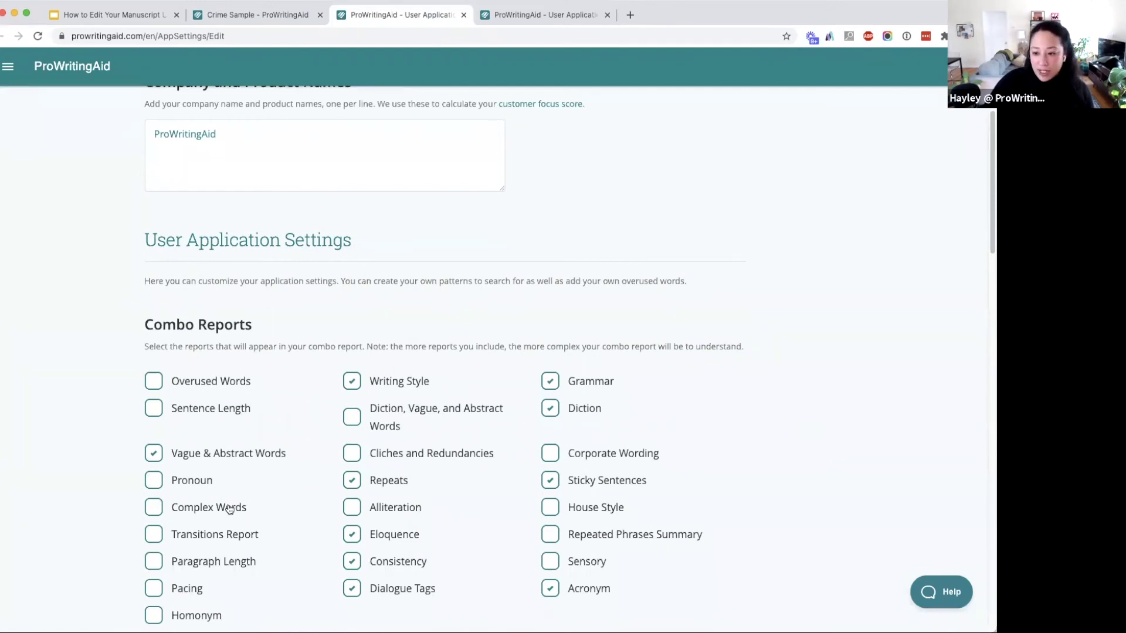
{"action": "scroll", "coordinate": [228, 507], "scroll_direction": "down", "scroll_amount": 1}
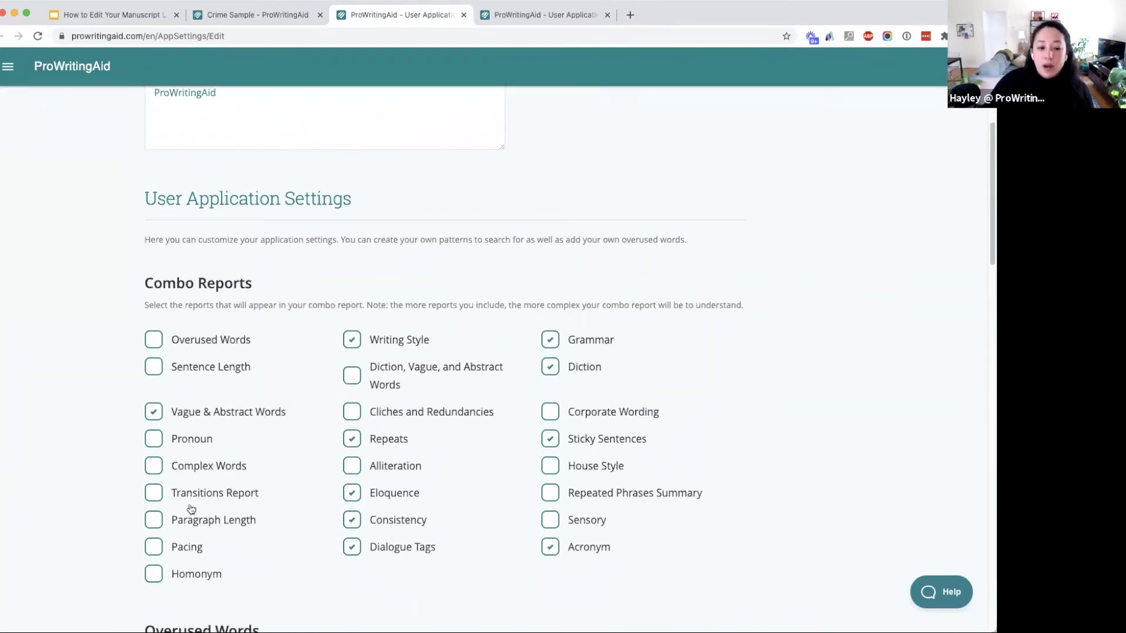
{"action": "scroll", "coordinate": [268, 537], "scroll_direction": "down", "scroll_amount": 1}
{"action": "scroll", "coordinate": [269, 535], "scroll_direction": "down", "scroll_amount": 6}
{"action": "scroll", "coordinate": [270, 535], "scroll_direction": "up", "scroll_amount": 2}
{"action": "scroll", "coordinate": [272, 540], "scroll_direction": "up", "scroll_amount": 1}
{"action": "left_click", "coordinate": [252, 483]}
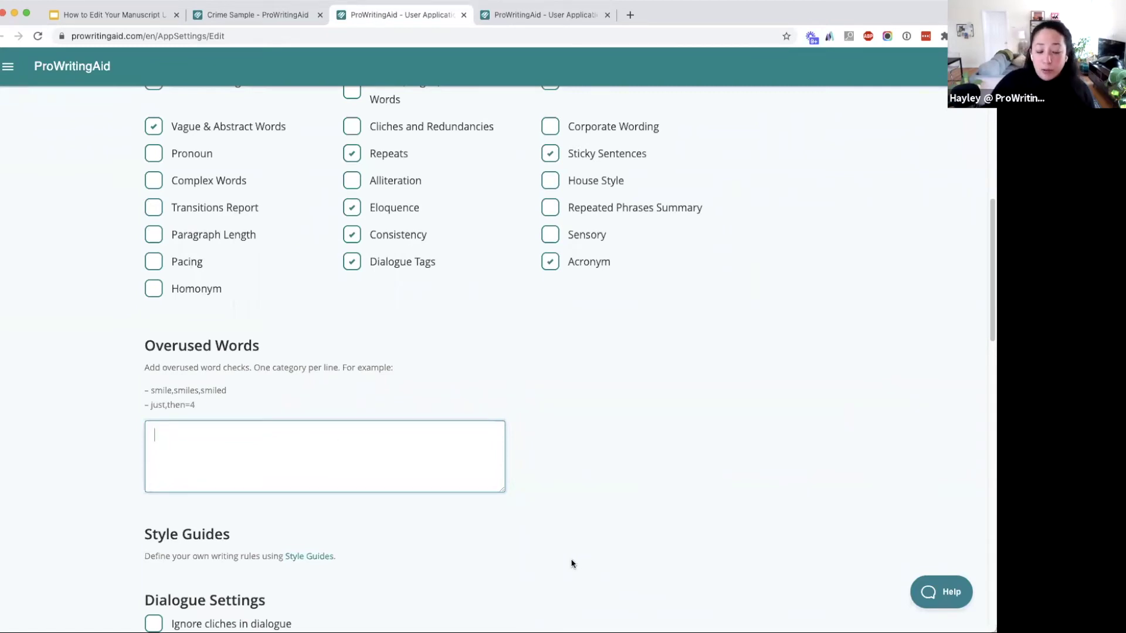
- Review the Dialogue Settings and Repeats Settings, including the maximum character distance between highlighted repeats
{"action": "scroll", "coordinate": [572, 564], "scroll_direction": "down", "scroll_amount": 5}
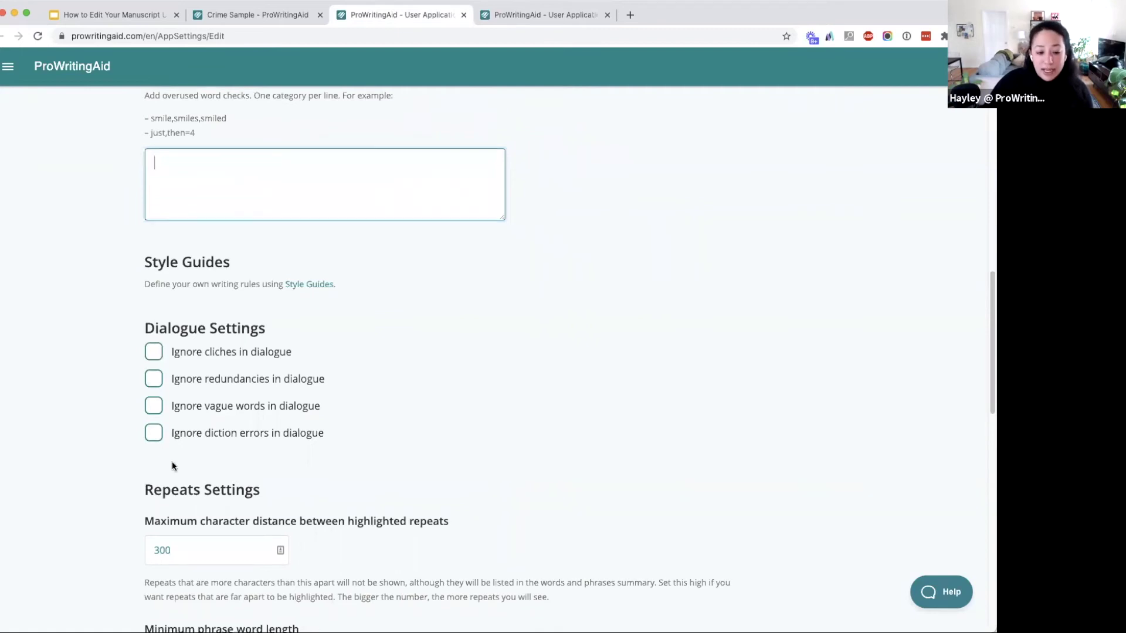
{"action": "scroll", "coordinate": [171, 462], "scroll_direction": "down", "scroll_amount": 1}
{"action": "left_click", "coordinate": [183, 511]}
{"action": "scroll", "coordinate": [191, 548], "scroll_direction": "down", "scroll_amount": 6}
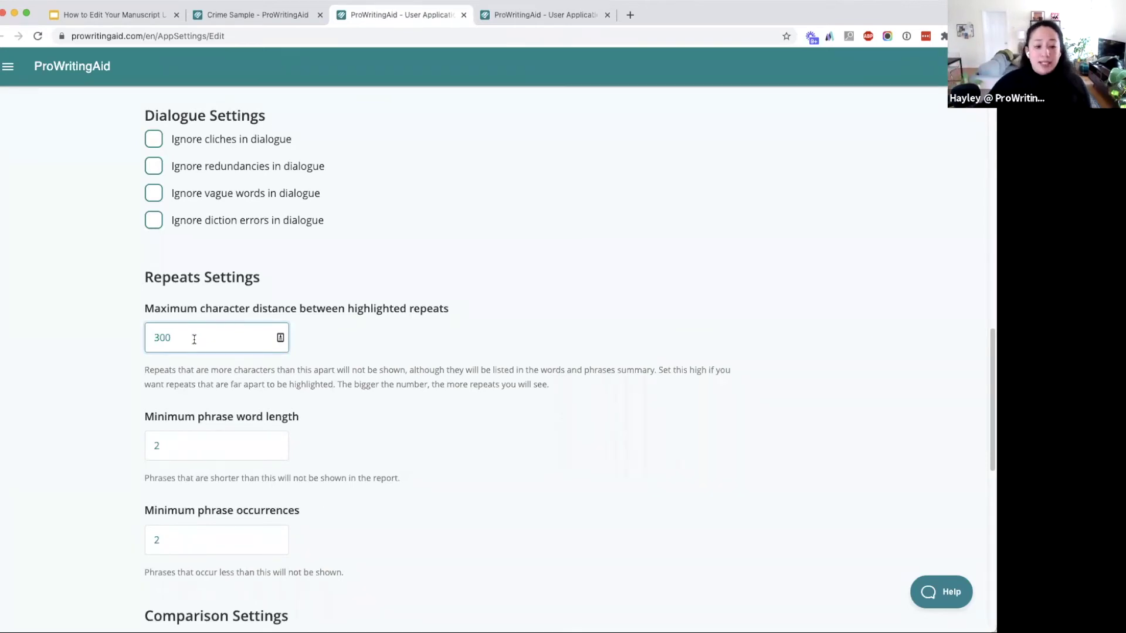
{"action": "scroll", "coordinate": [210, 409], "scroll_direction": "down", "scroll_amount": 1}
{"action": "scroll", "coordinate": [210, 409], "scroll_direction": "down", "scroll_amount": 1}
{"action": "scroll", "coordinate": [258, 428], "scroll_direction": "down", "scroll_amount": 3}
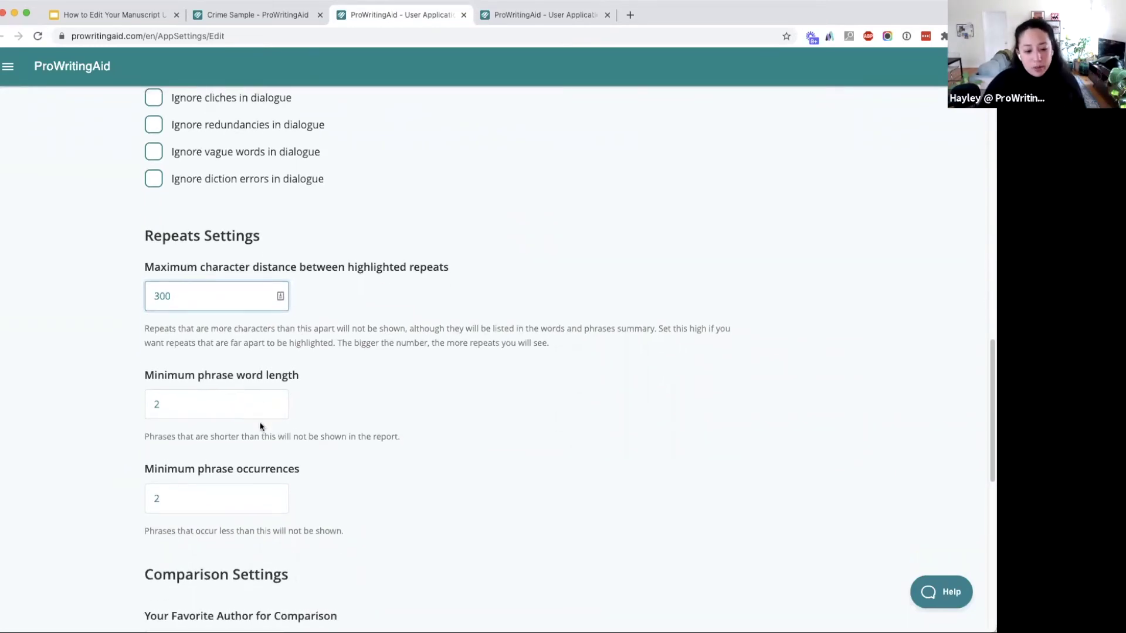
- Look over the favorite author comparison, Summary and remaining options in the lower part of the user application settings
{"action": "scroll", "coordinate": [261, 426], "scroll_direction": "down", "scroll_amount": 5}
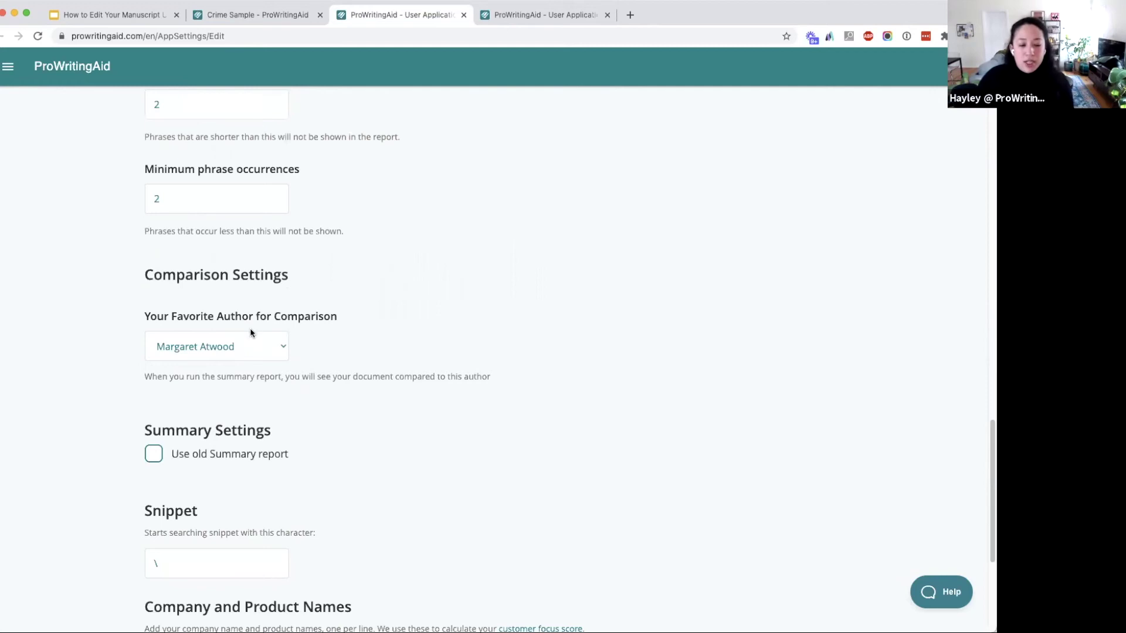
{"action": "scroll", "coordinate": [253, 346], "scroll_direction": "down", "scroll_amount": 1}
{"action": "scroll", "coordinate": [252, 356], "scroll_direction": "down", "scroll_amount": 5}
{"action": "scroll", "coordinate": [372, 431], "scroll_direction": "up", "scroll_amount": 10}
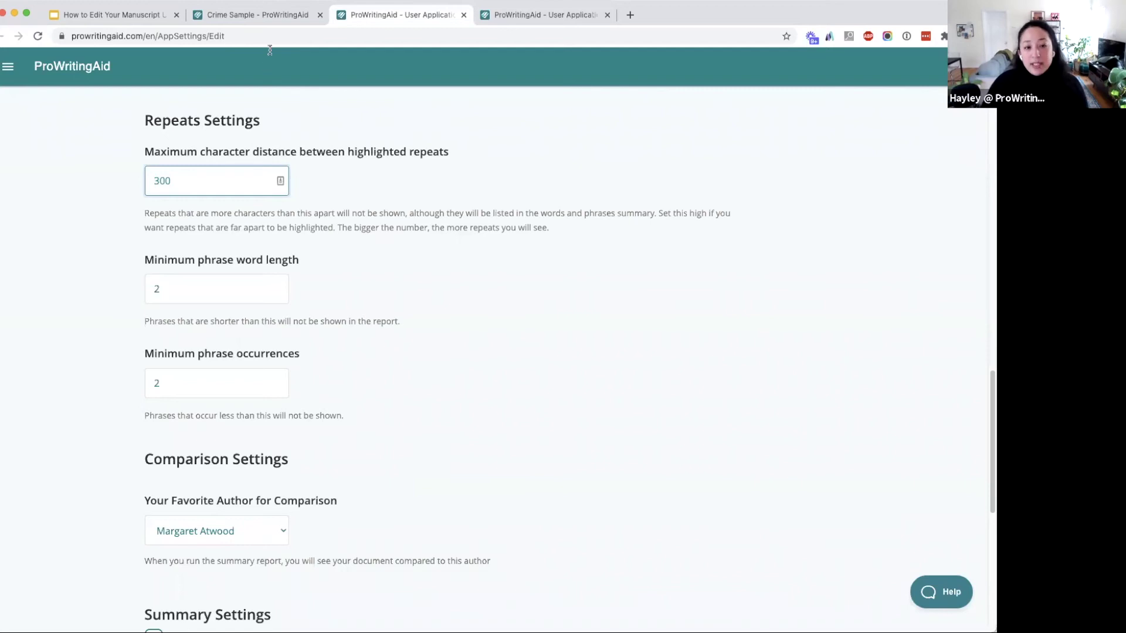
- Return to the Crime Sample, run the Summary report, examine its Emotion Tells breakdown chart and close the report
{"action": "left_click", "coordinate": [269, 17]}
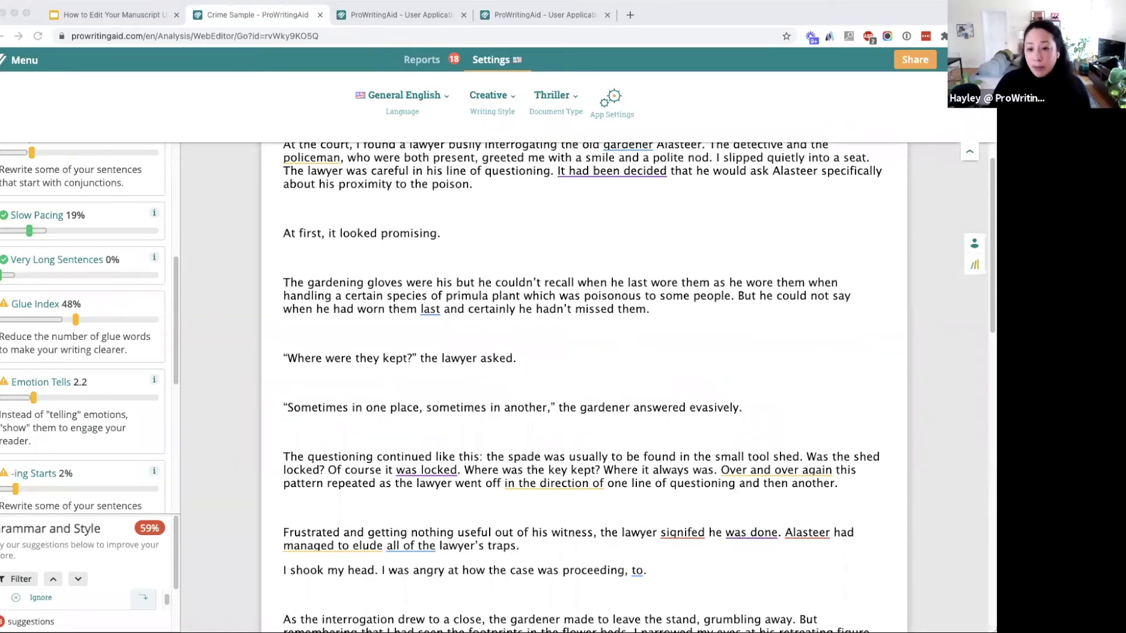
{"action": "left_click", "coordinate": [397, 59]}
{"action": "left_click", "coordinate": [51, 104]}
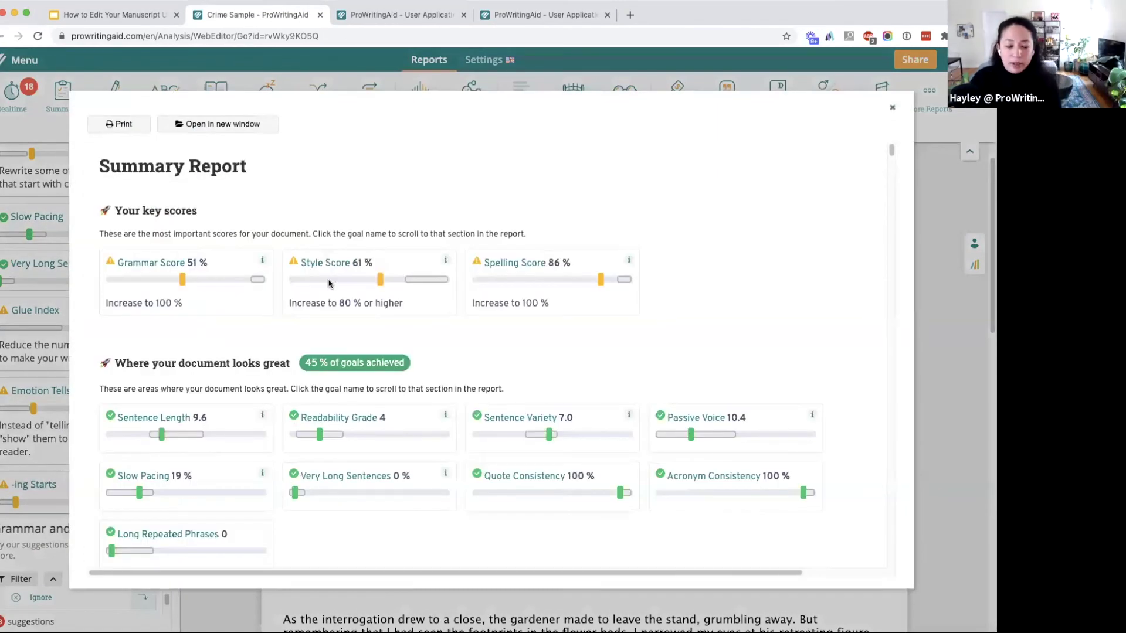
{"action": "scroll", "coordinate": [329, 283], "scroll_direction": "down", "scroll_amount": 15}
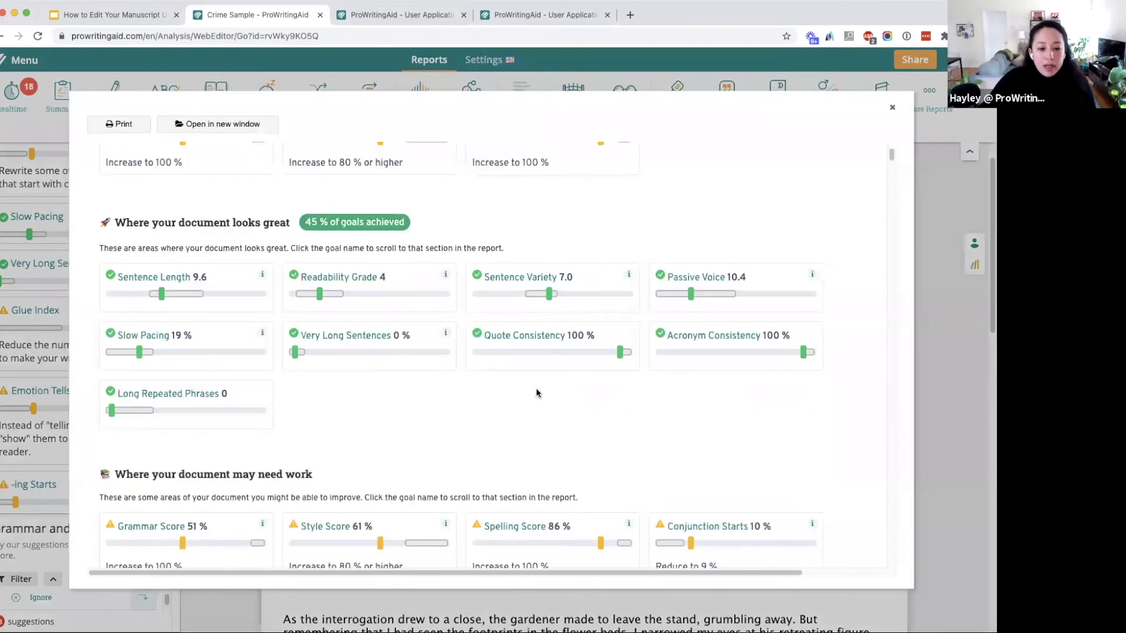
{"action": "scroll", "coordinate": [550, 463], "scroll_direction": "down", "scroll_amount": 15}
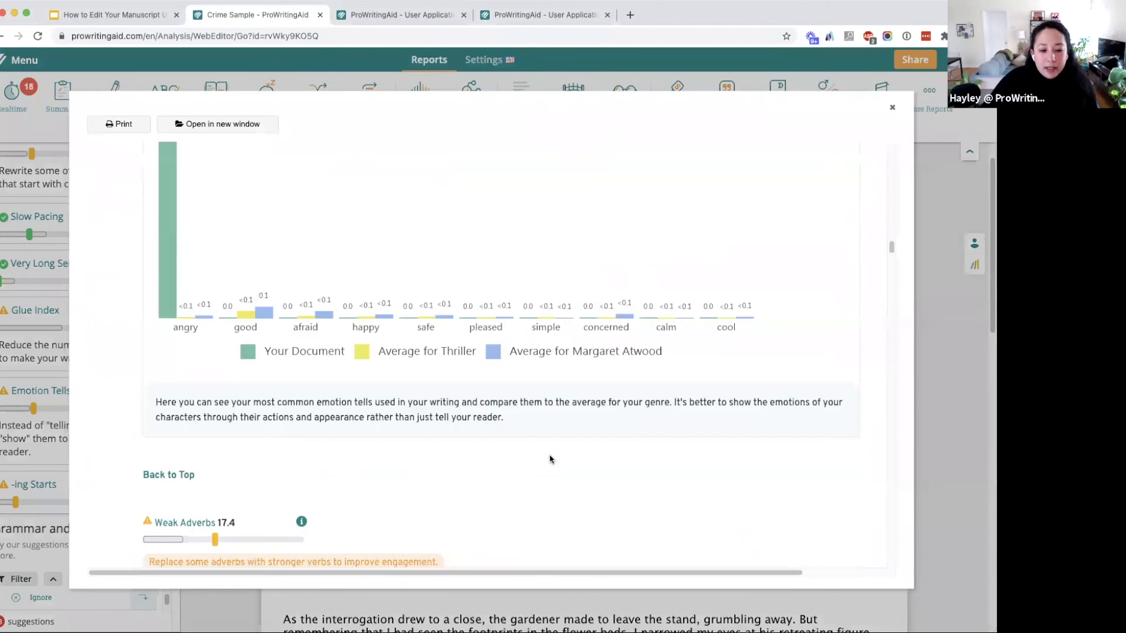
{"action": "scroll", "coordinate": [550, 460], "scroll_direction": "up", "scroll_amount": 2}
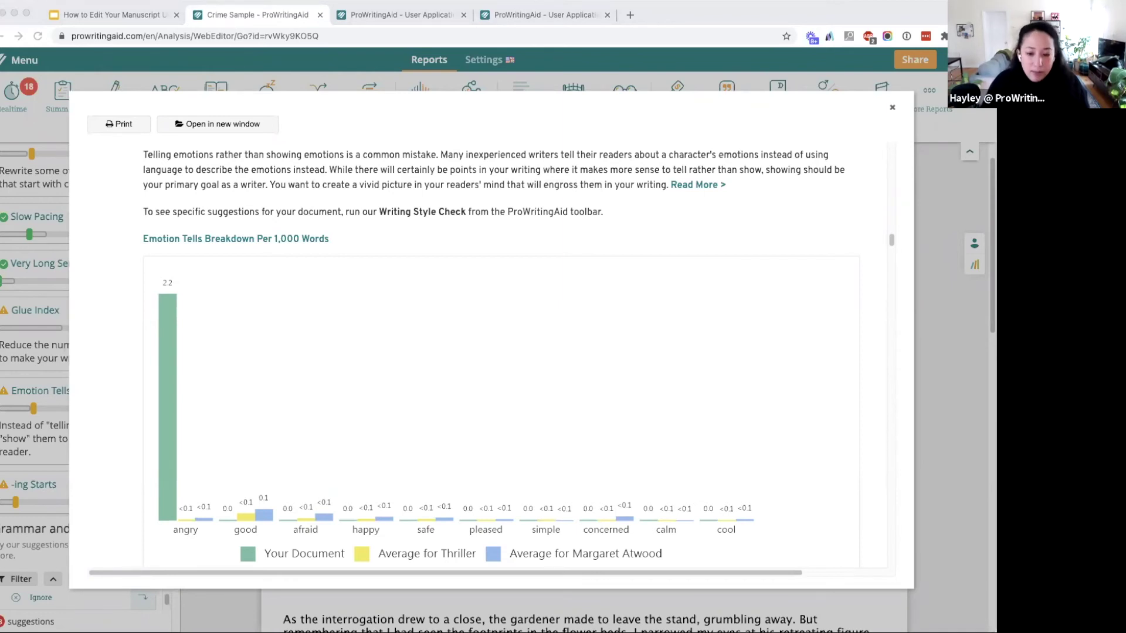
{"action": "left_click", "coordinate": [829, 150]}
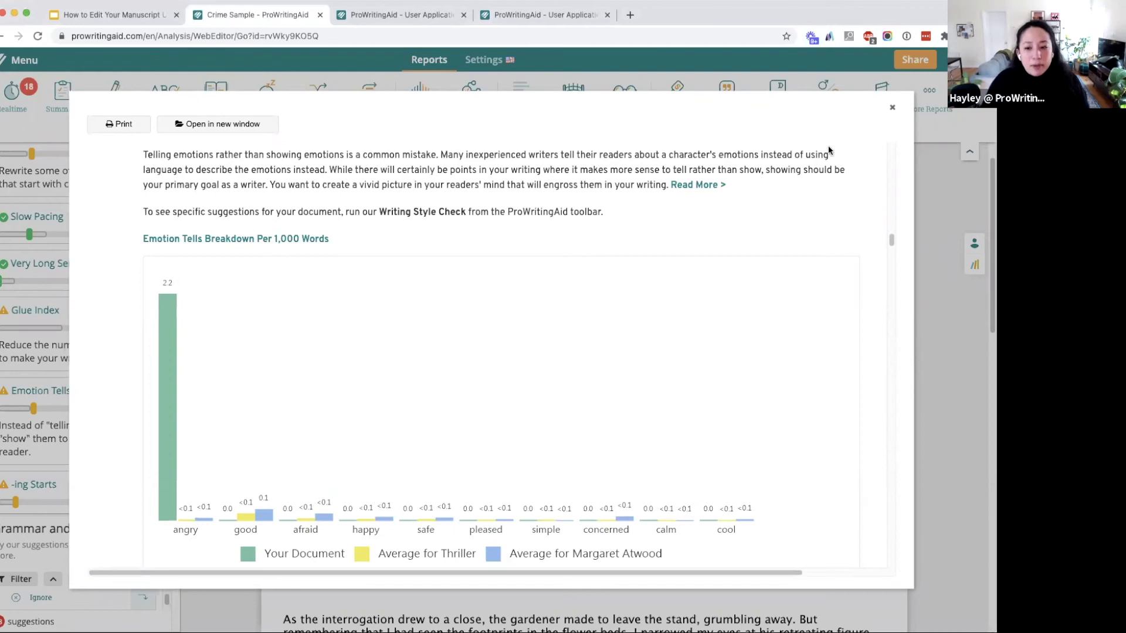
{"action": "left_click", "coordinate": [892, 108]}
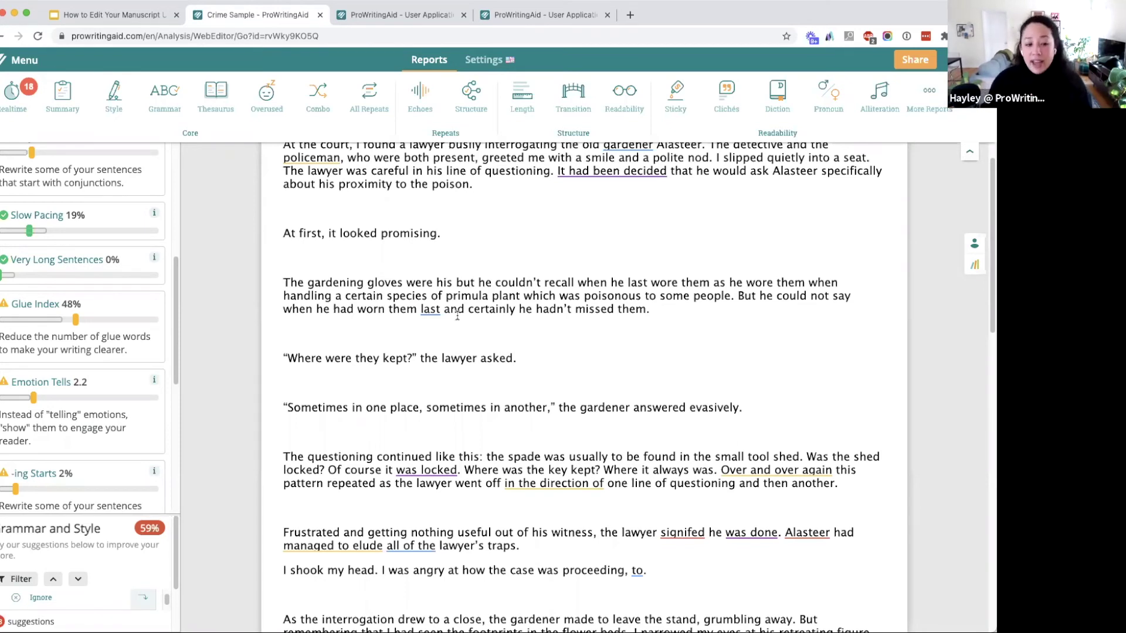
- Show the comma suggestion for "last" in the gardening gloves paragraph and check the start of the goals list
{"action": "left_click", "coordinate": [430, 309]}
{"action": "scroll", "coordinate": [117, 296], "scroll_direction": "up", "scroll_amount": 3}
{"action": "scroll", "coordinate": [117, 297], "scroll_direction": "up", "scroll_amount": 3}
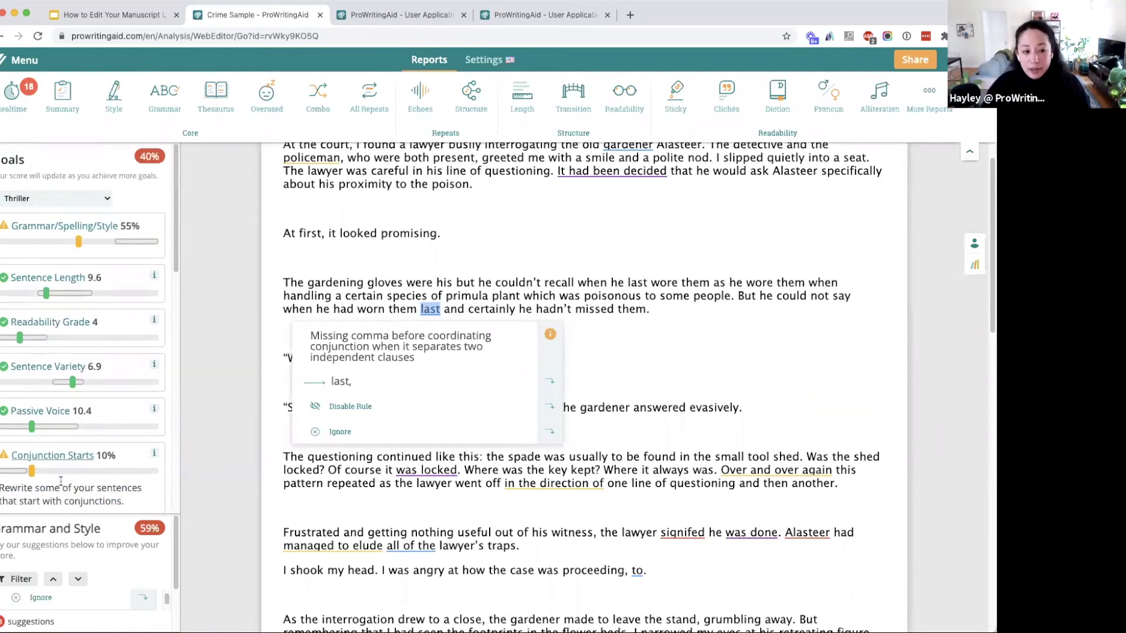
- Reopen the Summary report and compare the areas where the document looks great with those that may need work
{"action": "left_click", "coordinate": [69, 108]}
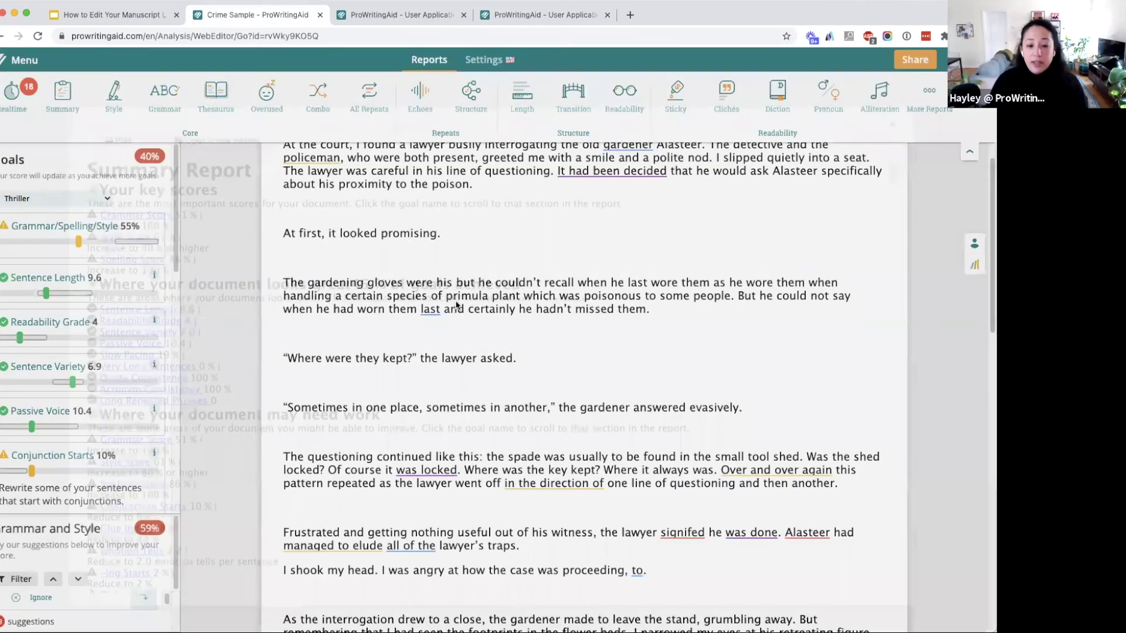
{"action": "scroll", "coordinate": [451, 440], "scroll_direction": "down", "scroll_amount": 6}
{"action": "scroll", "coordinate": [410, 381], "scroll_direction": "up", "scroll_amount": 4}
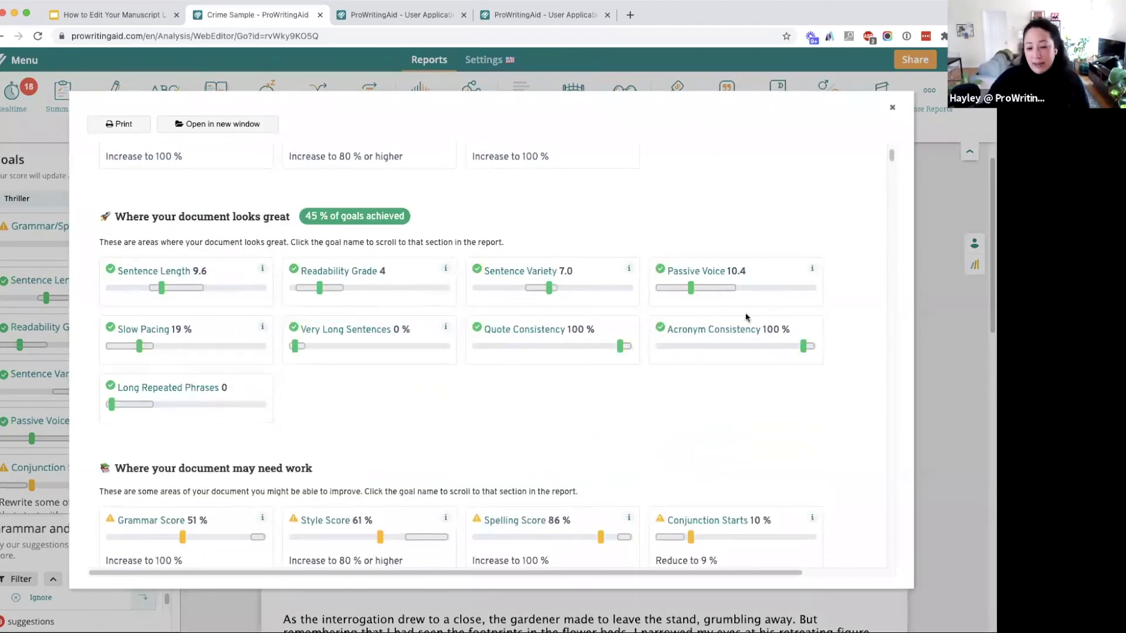
{"action": "scroll", "coordinate": [746, 339], "scroll_direction": "down", "scroll_amount": 4}
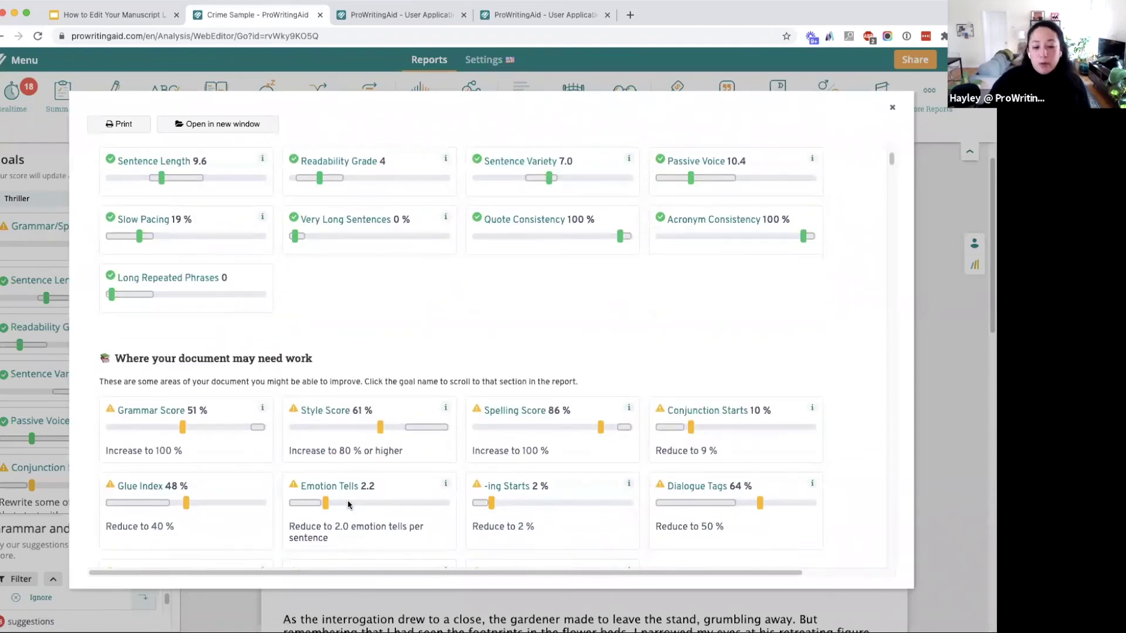
{"action": "scroll", "coordinate": [390, 503], "scroll_direction": "down", "scroll_amount": 1}
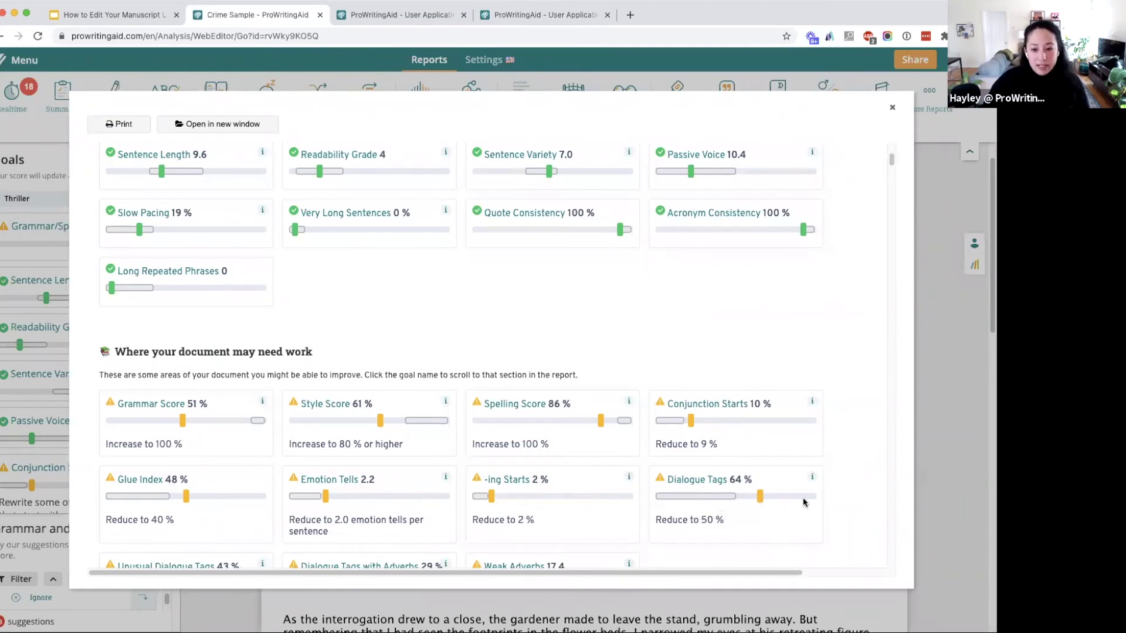
- Review the Summary report's strong and weak areas once more, close the report and return to the crime sample's text
{"action": "scroll", "coordinate": [804, 499], "scroll_direction": "up", "scroll_amount": 1}
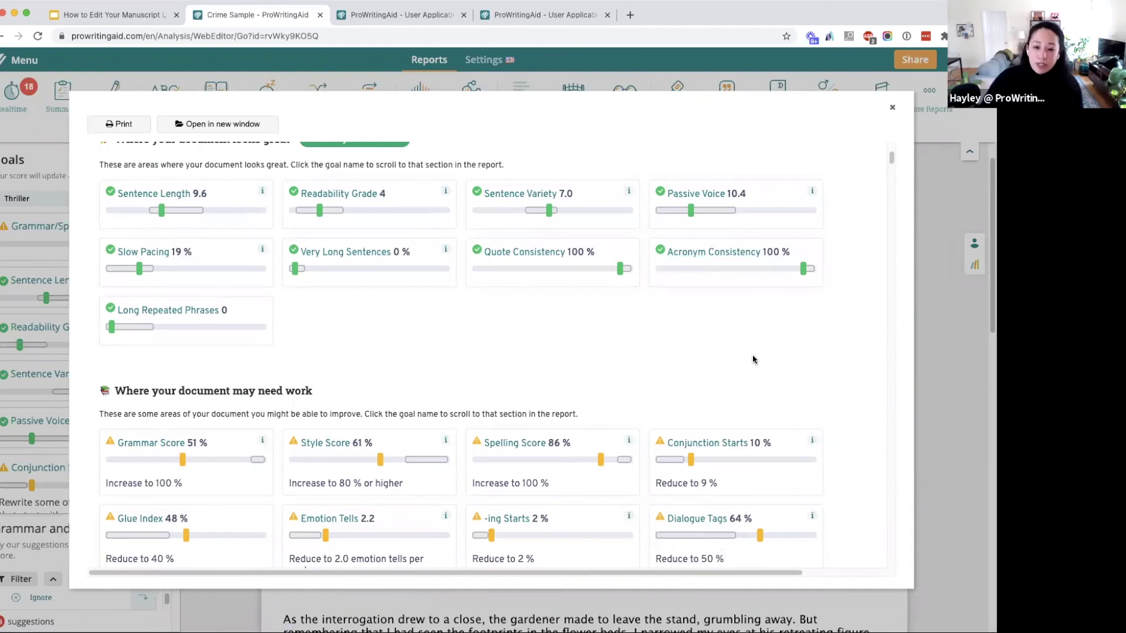
{"action": "left_click", "coordinate": [893, 109]}
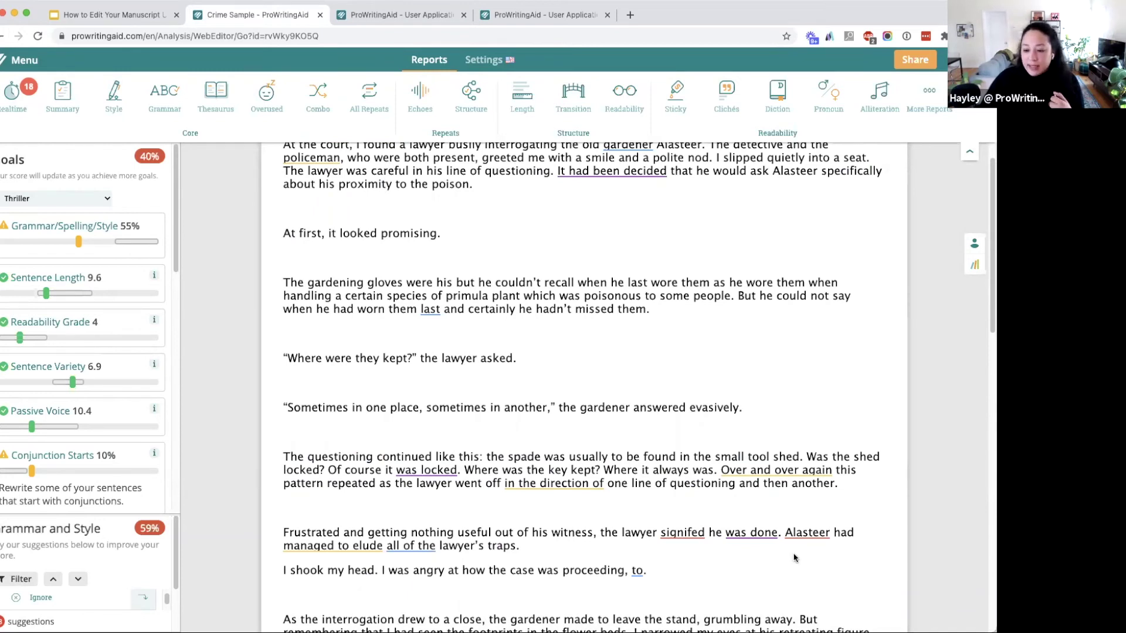
{"action": "left_click", "coordinate": [772, 544]}
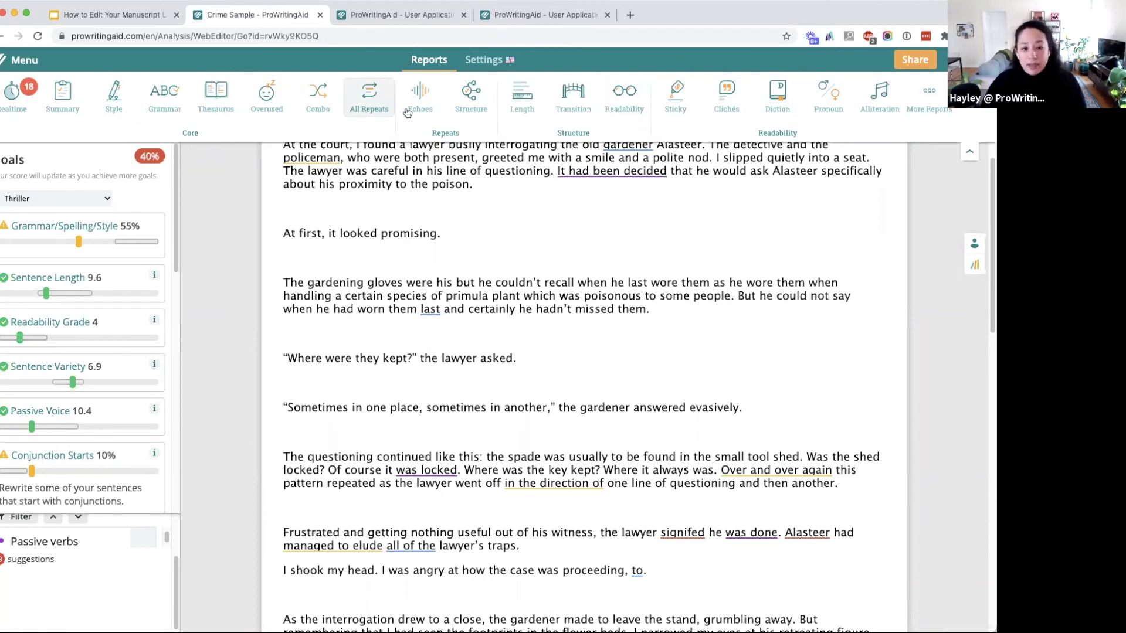
- Run the Style report, return to the realtime check and highlight the Readability Grade value in the goals
{"action": "left_click", "coordinate": [115, 101]}
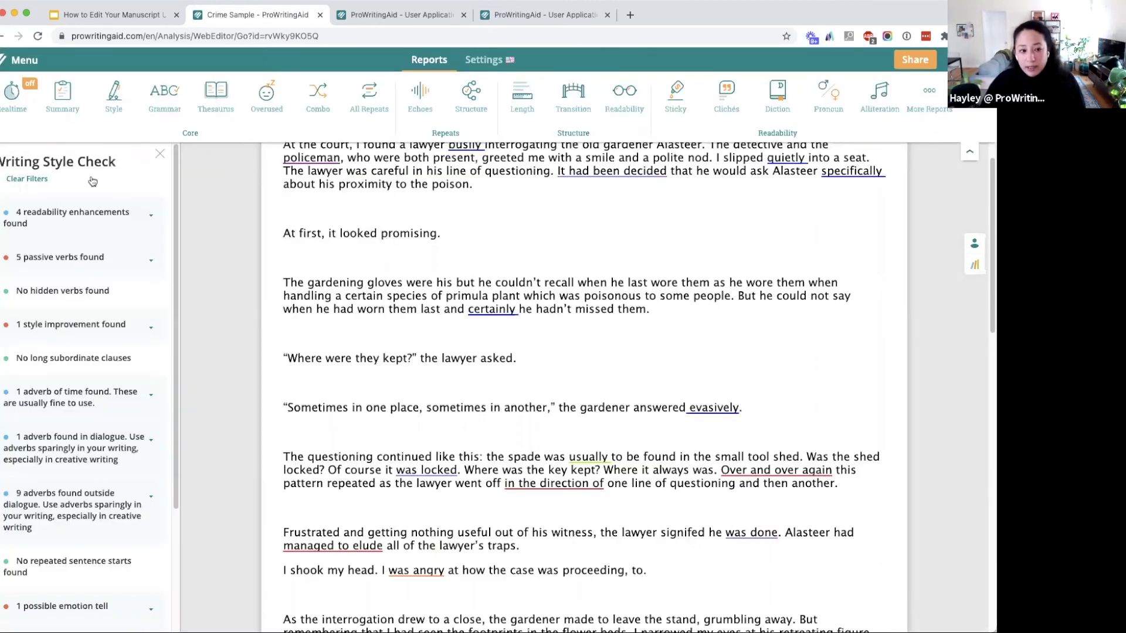
{"action": "left_click", "coordinate": [15, 97]}
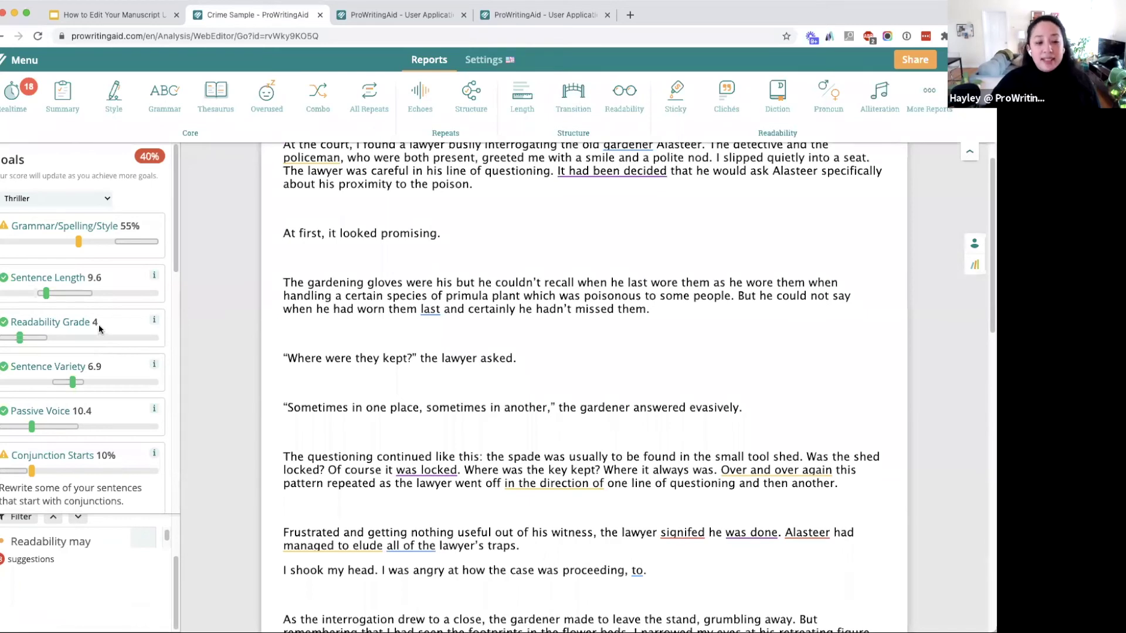
{"action": "left_click_drag", "start_coordinate": [94, 326], "coordinate": [106, 328]}
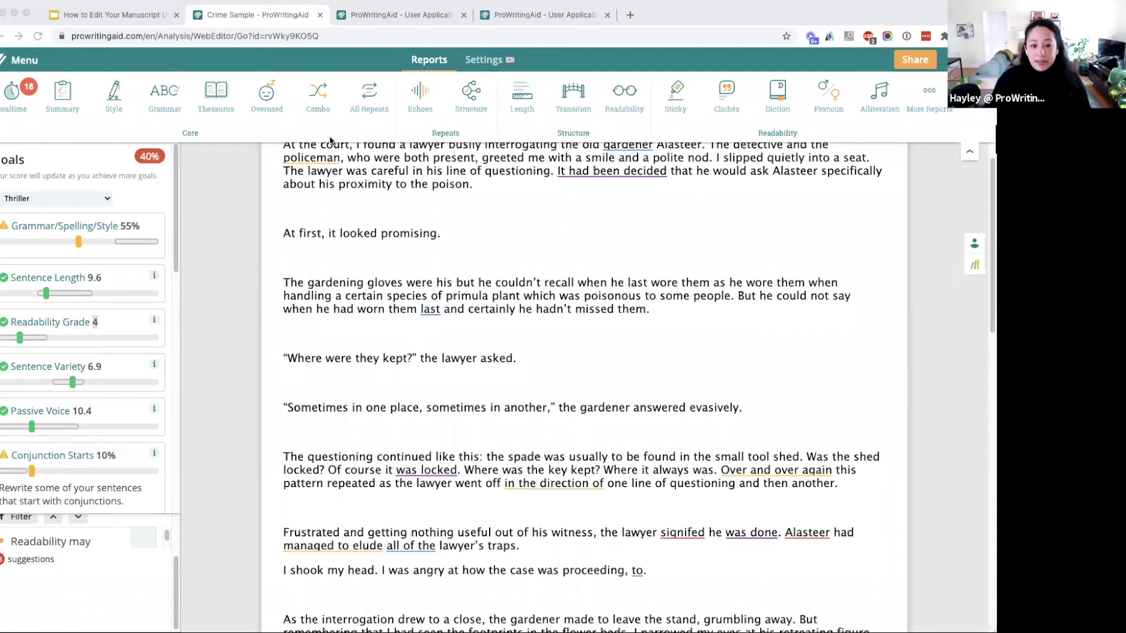
- Open the article on using the Sticky Sentences report and read its explanation and table of glue words
{"action": "left_click_drag", "start_coordinate": [364, 149], "coordinate": [359, 17]}
{"action": "scroll", "coordinate": [487, 311], "scroll_direction": "down", "scroll_amount": 12}
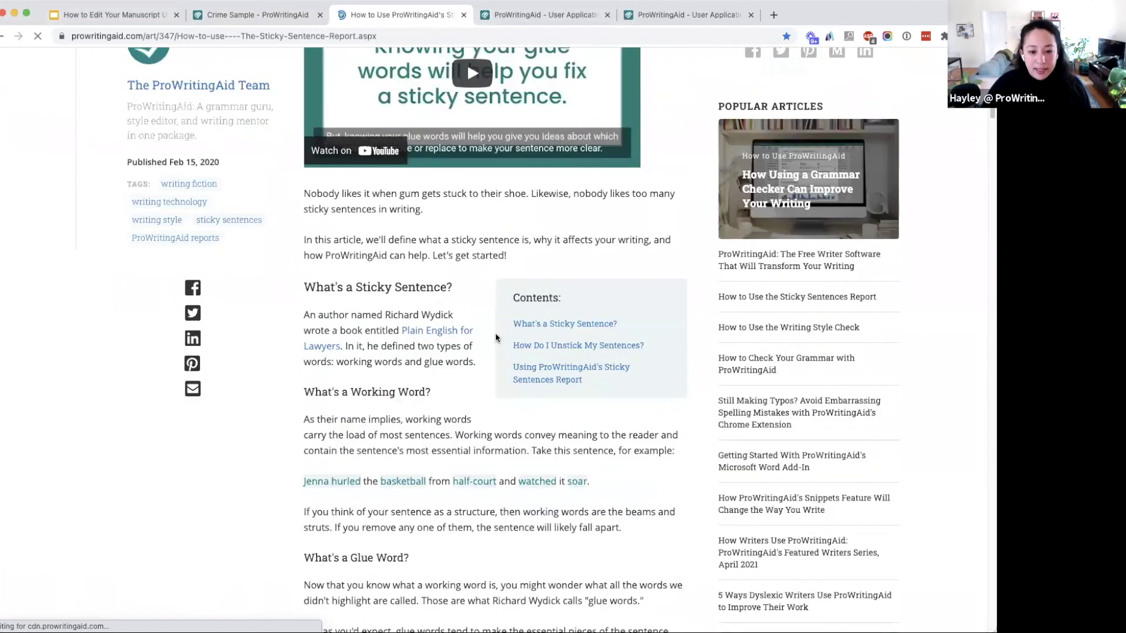
{"action": "scroll", "coordinate": [505, 383], "scroll_direction": "down", "scroll_amount": 2}
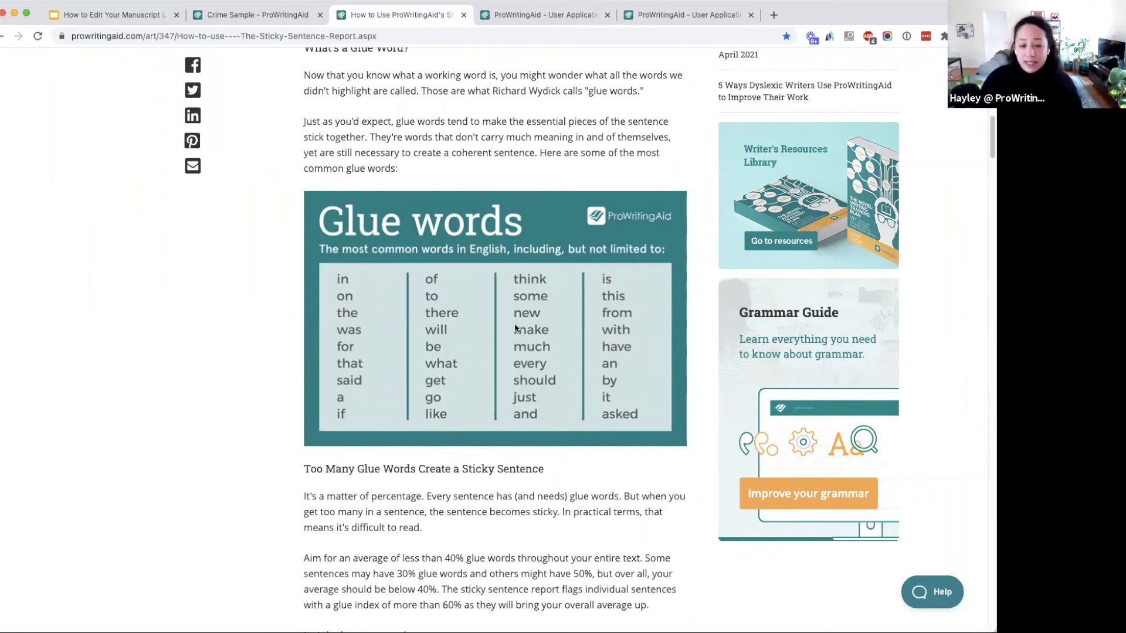
{"action": "scroll", "coordinate": [556, 412], "scroll_direction": "down", "scroll_amount": 1}
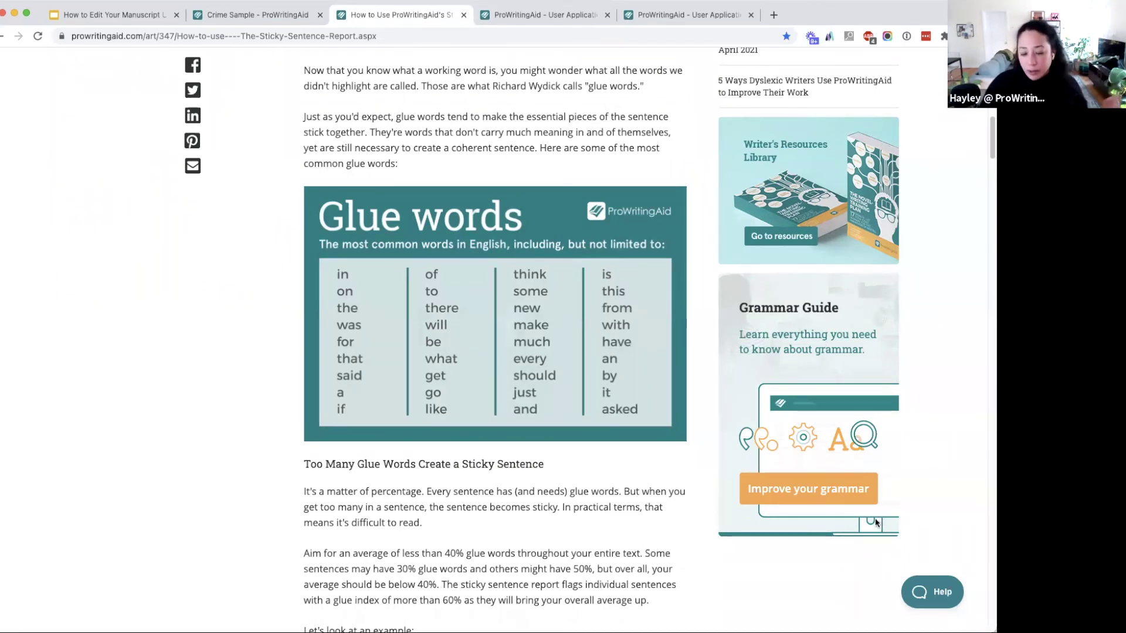
- Return to the Crime Sample, show the missing-comma suggestion for "gardener" with its comma article preview, and close both
{"action": "left_click", "coordinate": [305, 20]}
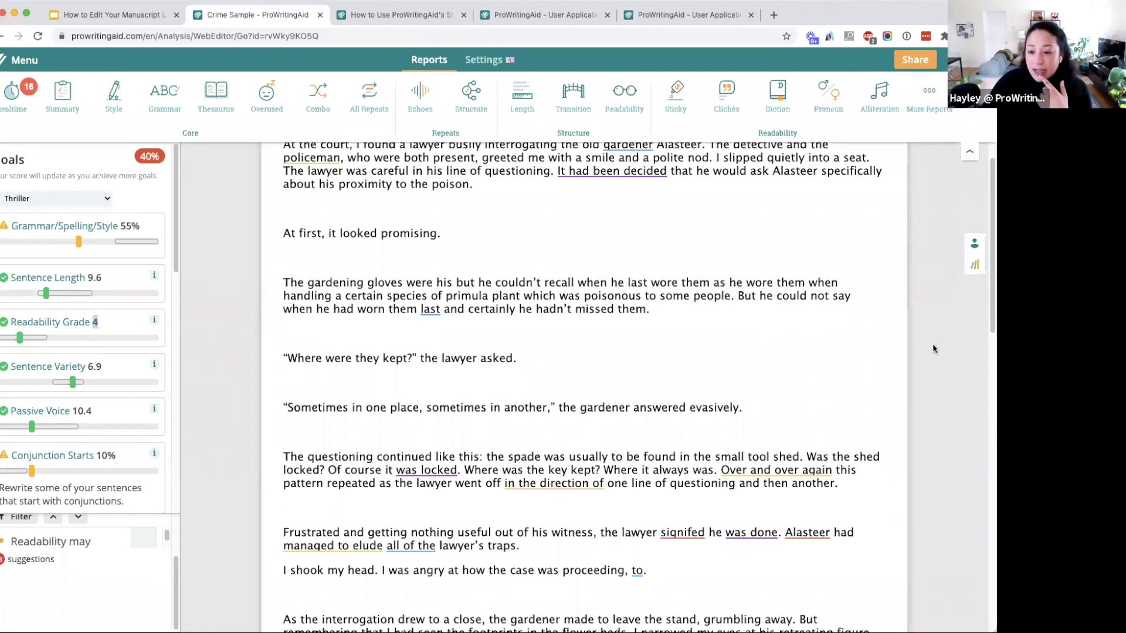
{"action": "left_click", "coordinate": [547, 375]}
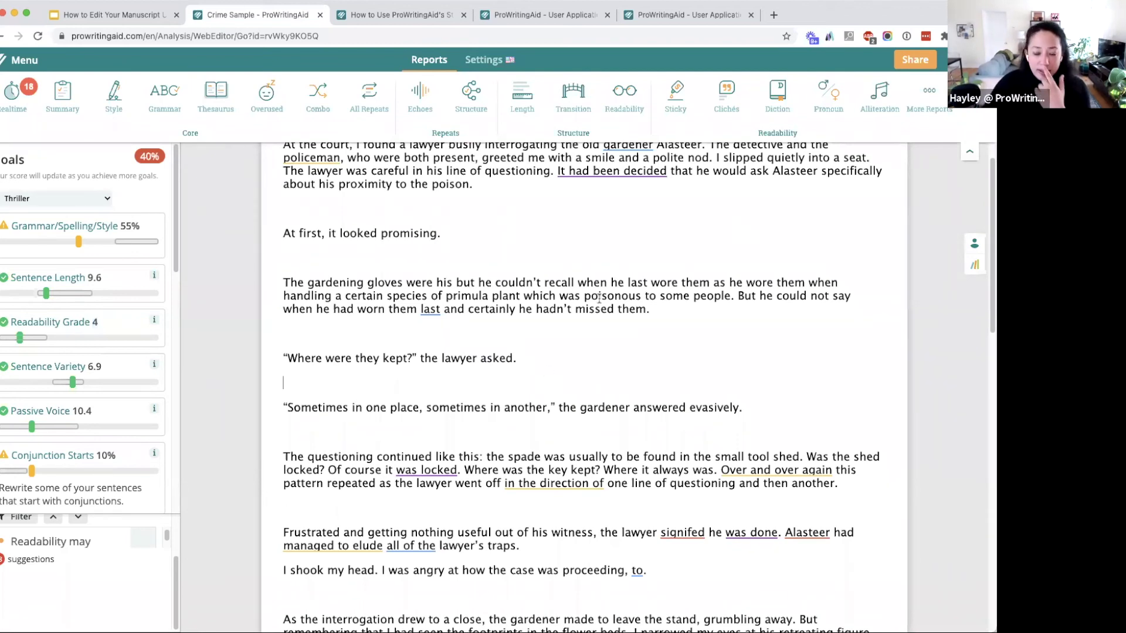
{"action": "scroll", "coordinate": [599, 298], "scroll_direction": "up", "scroll_amount": 1}
{"action": "left_click", "coordinate": [628, 183]}
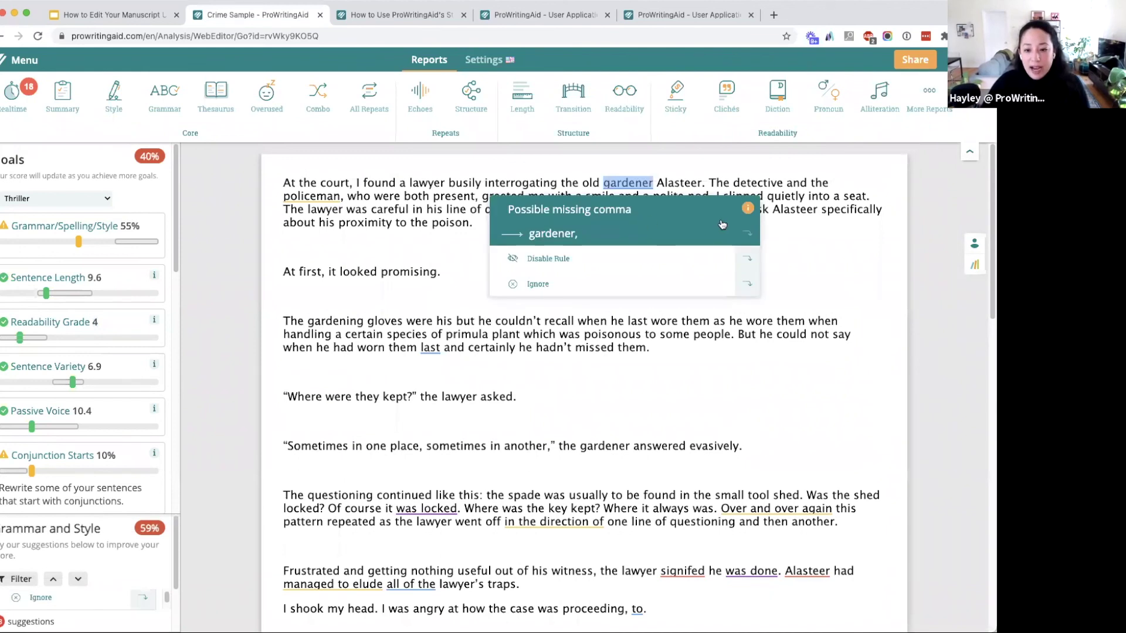
{"action": "left_click", "coordinate": [748, 209]}
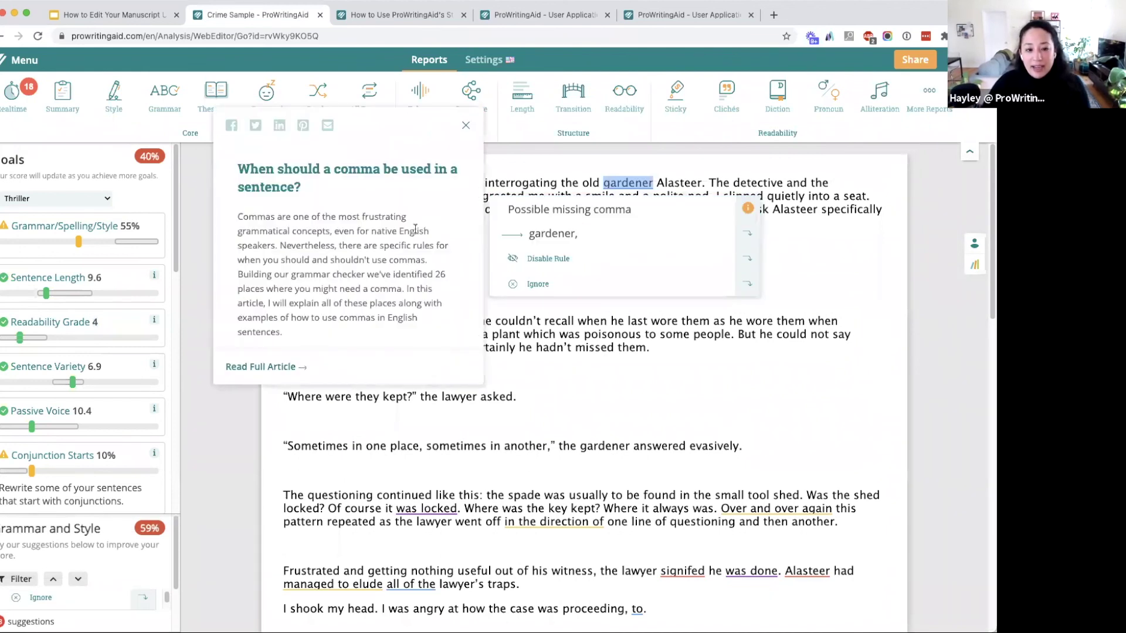
{"action": "left_click", "coordinate": [500, 426]}
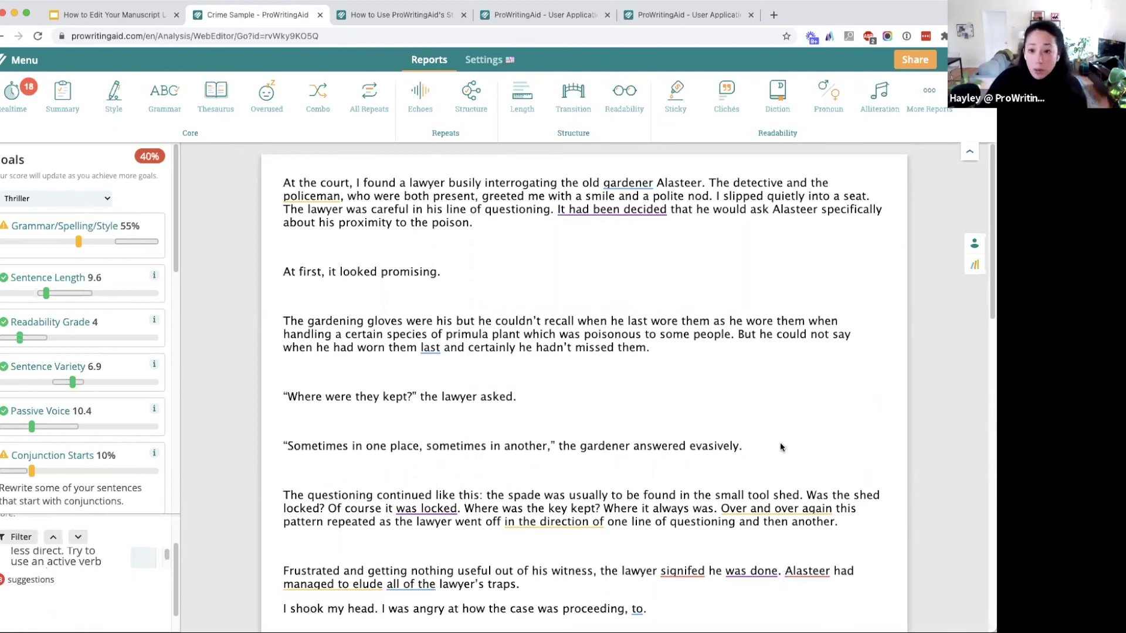
- Open the user application settings and look over the Overused Words, Style Guides, Dialogue and Repeats options
{"action": "left_click", "coordinate": [503, 60]}
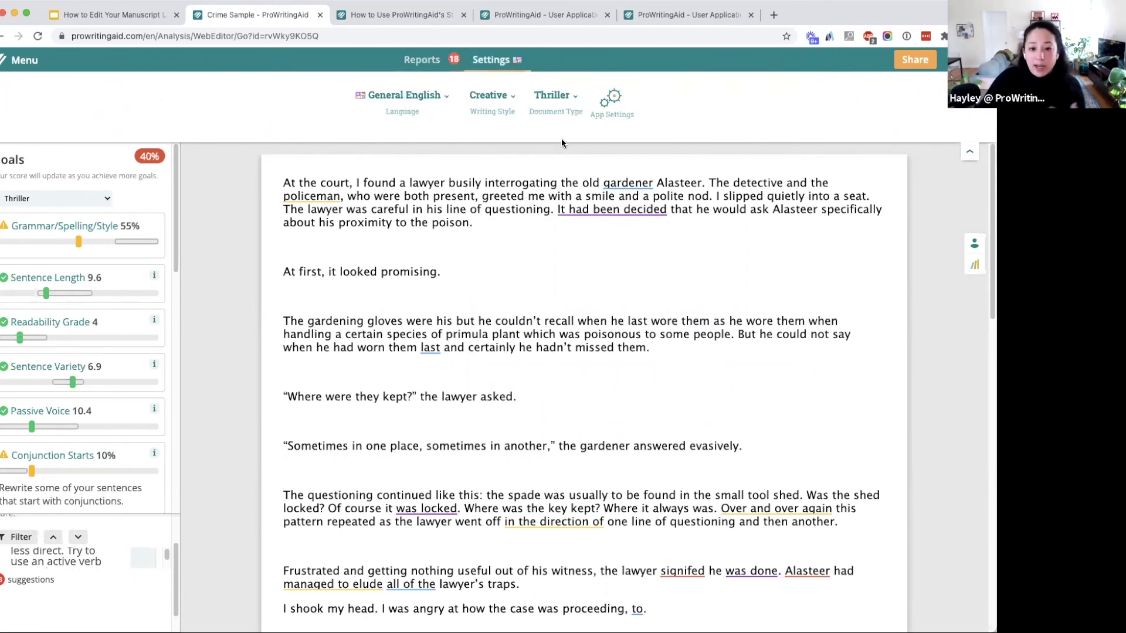
{"action": "left_click", "coordinate": [614, 106]}
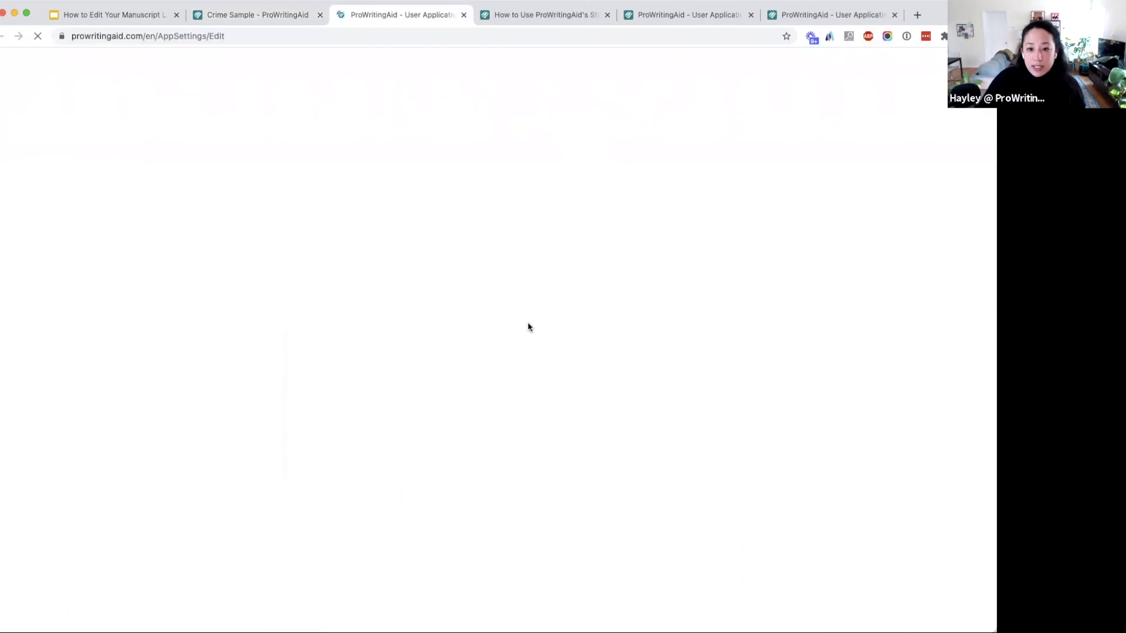
{"action": "scroll", "coordinate": [437, 504], "scroll_direction": "down", "scroll_amount": 15}
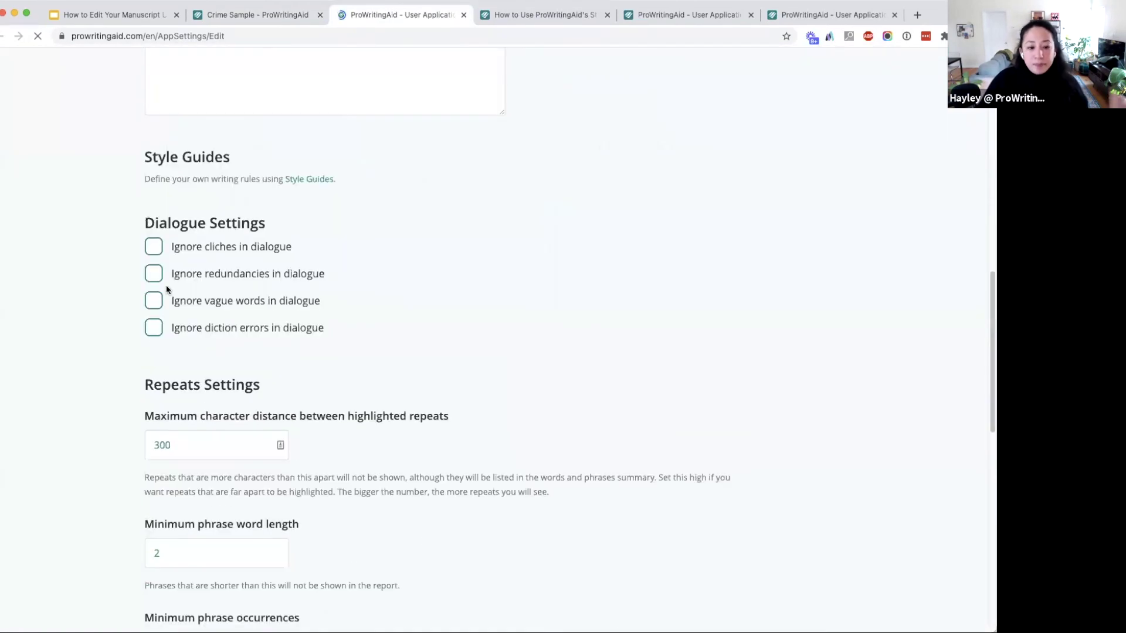
{"action": "scroll", "coordinate": [193, 357], "scroll_direction": "down", "scroll_amount": 15}
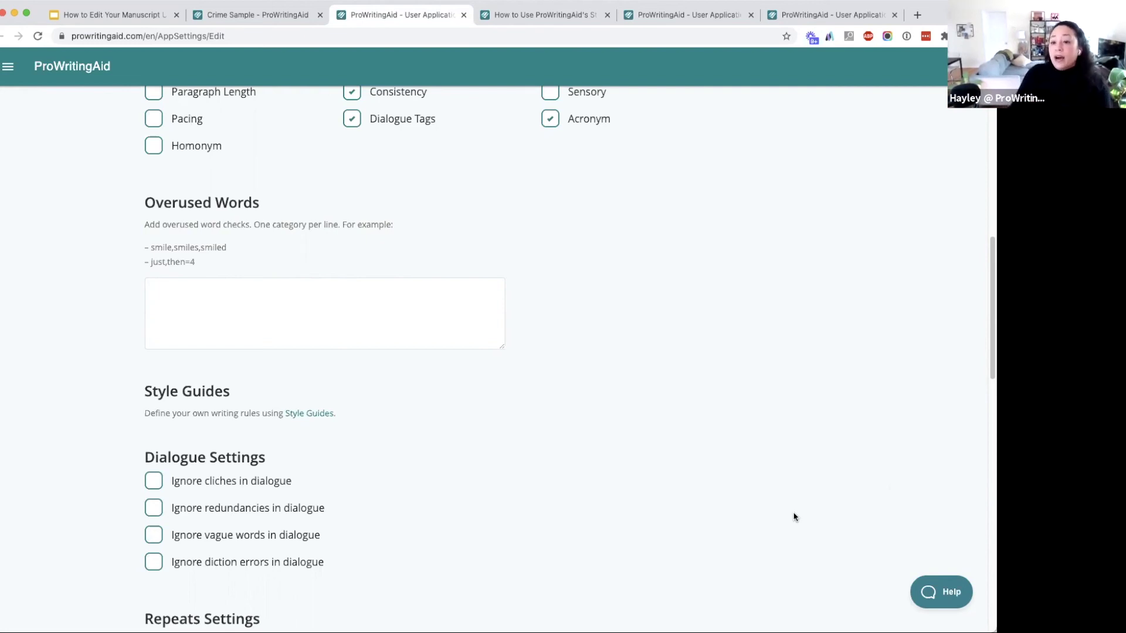
- Return to the Crime Sample, check the Glue Index goal, and run the Sticky Sentences report to examine its findings
{"action": "left_click", "coordinate": [256, 16]}
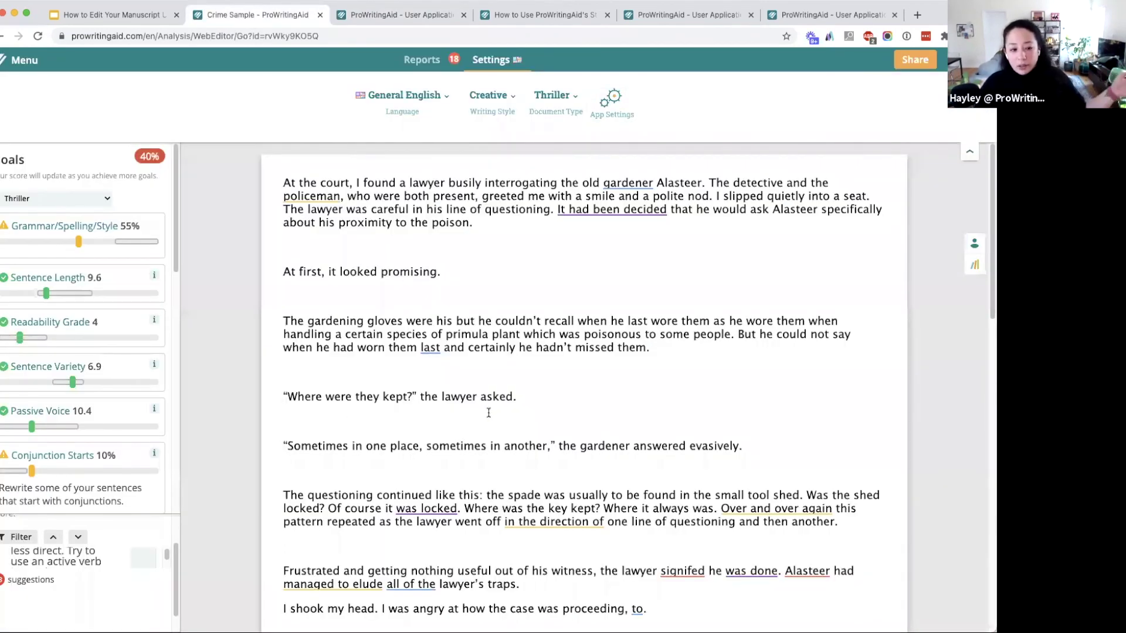
{"action": "left_click", "coordinate": [424, 60]}
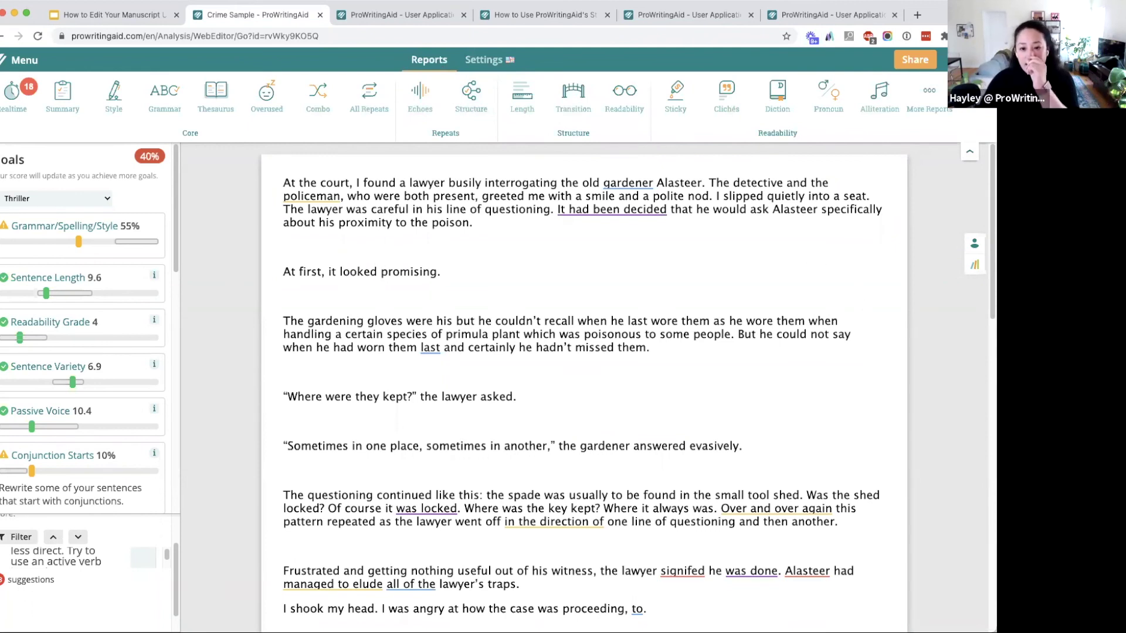
{"action": "scroll", "coordinate": [113, 442], "scroll_direction": "down", "scroll_amount": 5}
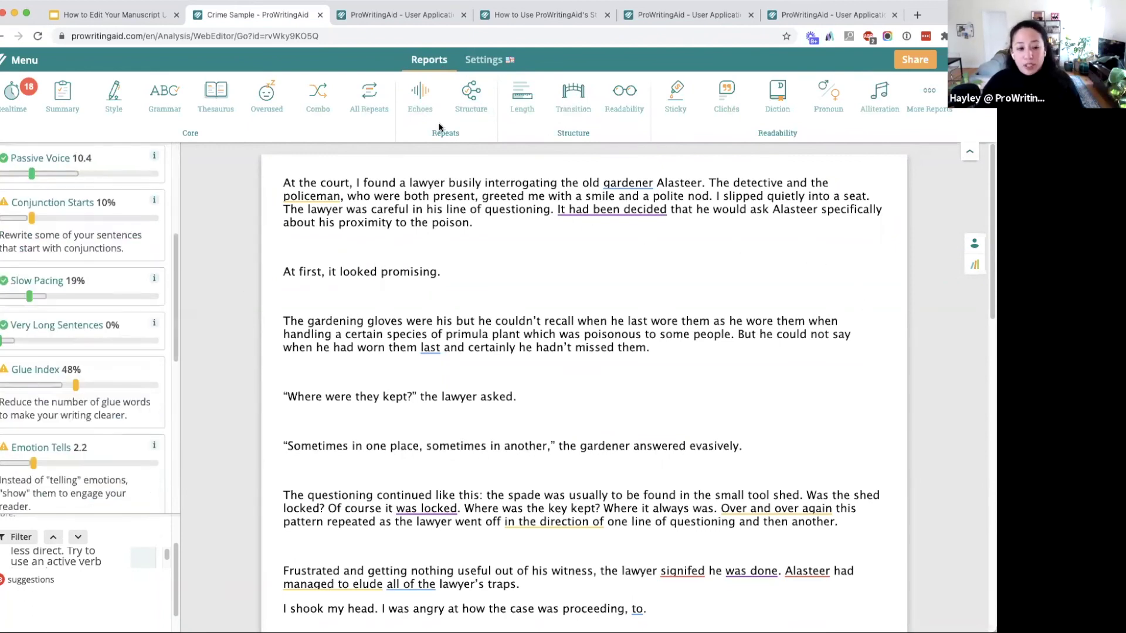
{"action": "left_click", "coordinate": [675, 99]}
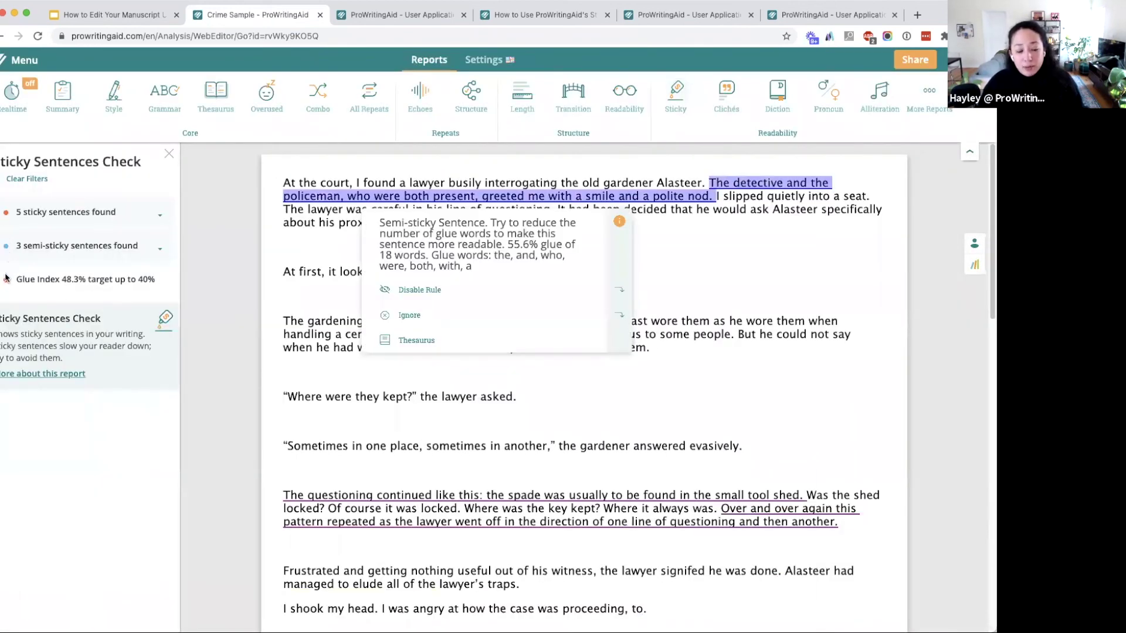
{"action": "mouse_move", "coordinate": [6, 216]}
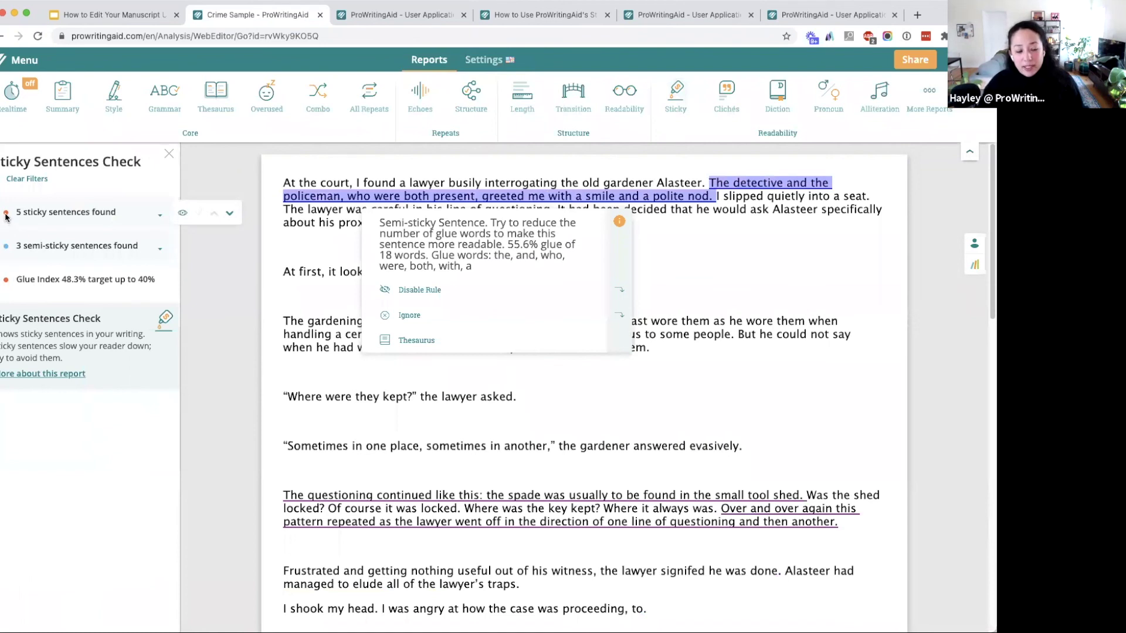
{"action": "mouse_move", "coordinate": [7, 251]}
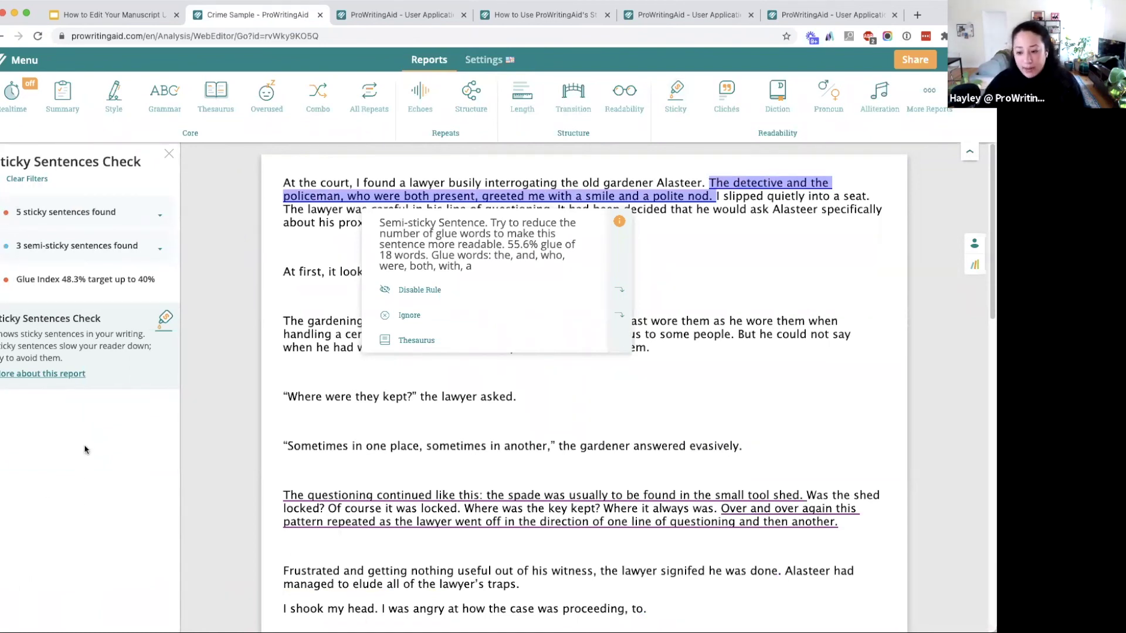
{"action": "left_click", "coordinate": [488, 453]}
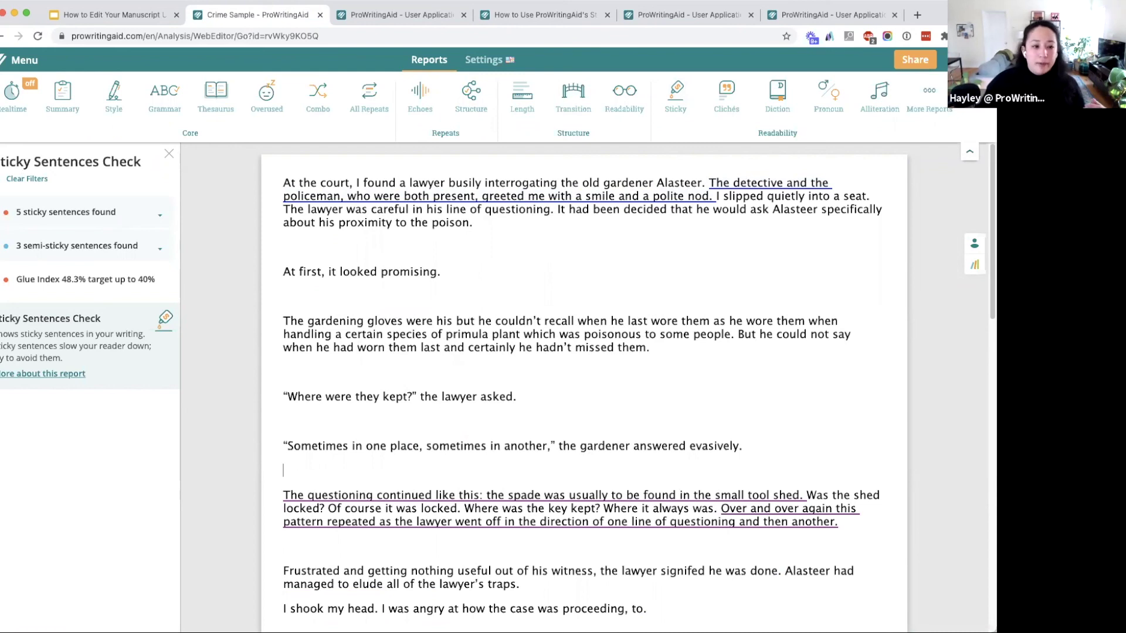
- Run the Style report and look through its findings on passive verbs, adverbs and emotion tells
{"action": "left_click", "coordinate": [112, 98]}
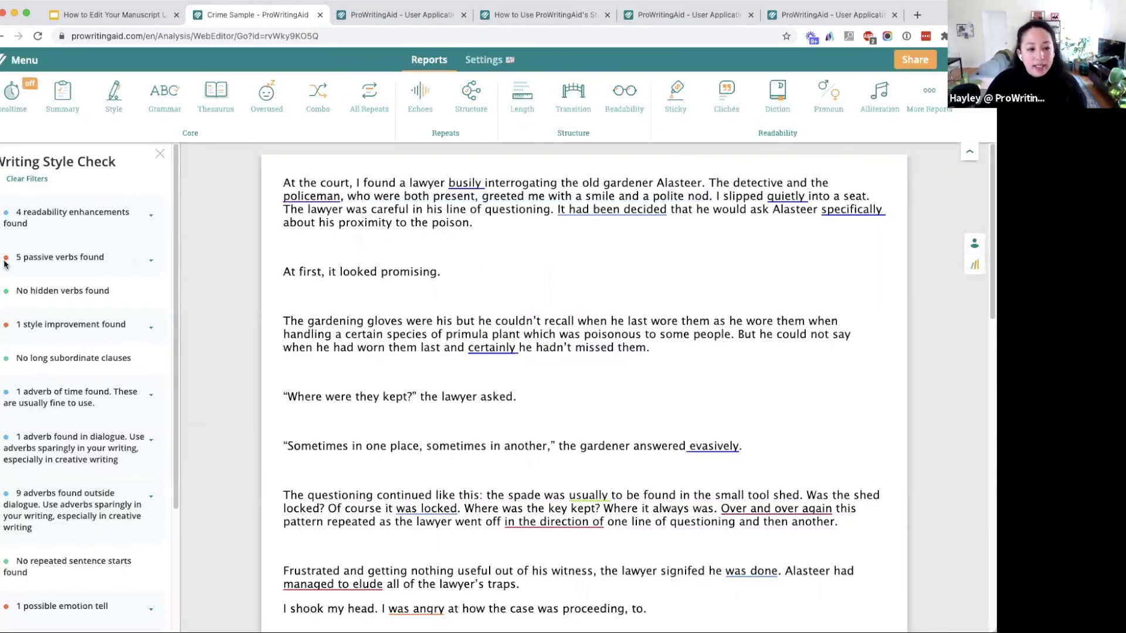
{"action": "mouse_move", "coordinate": [9, 262]}
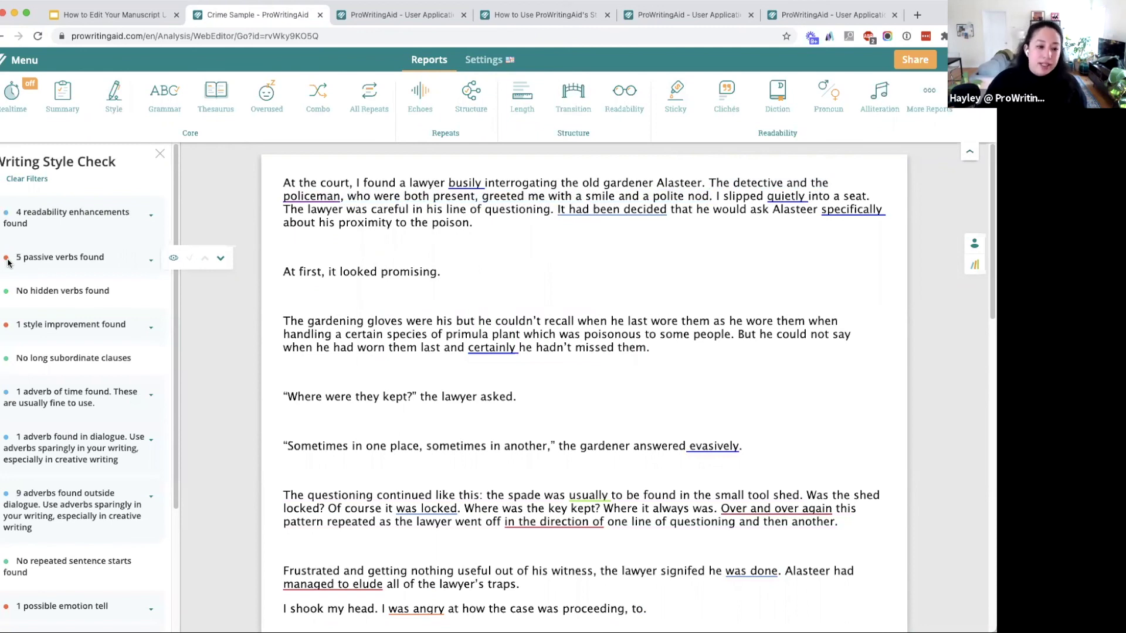
{"action": "scroll", "coordinate": [46, 389], "scroll_direction": "down", "scroll_amount": 3}
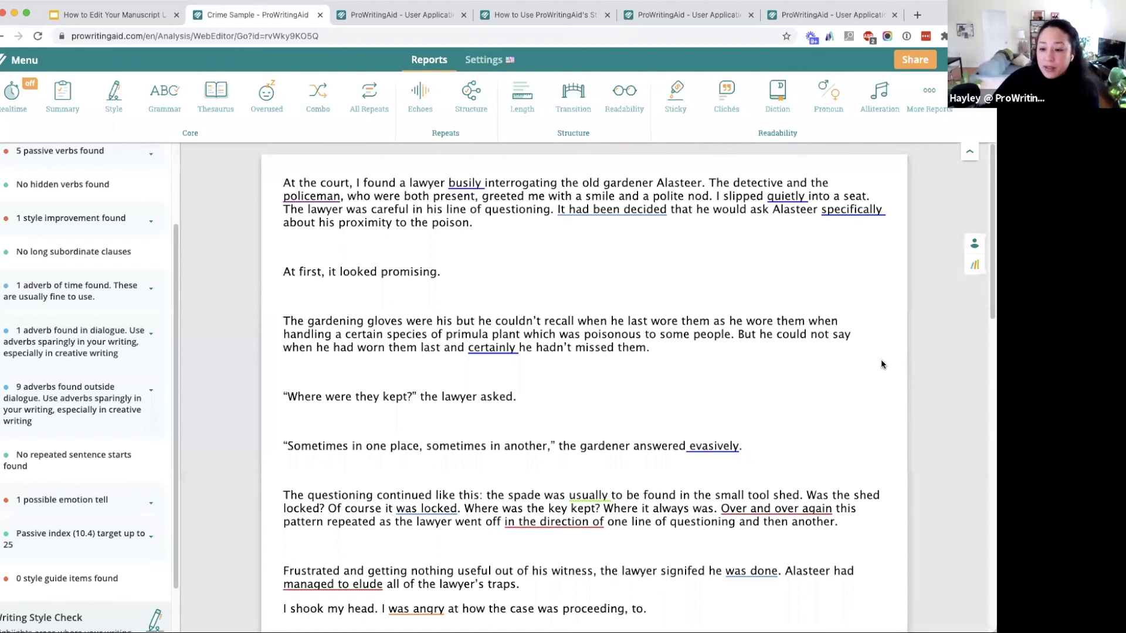
- View the available writing styles for the document and return to the reports without changing the style
{"action": "left_click", "coordinate": [516, 59]}
{"action": "left_click", "coordinate": [496, 100]}
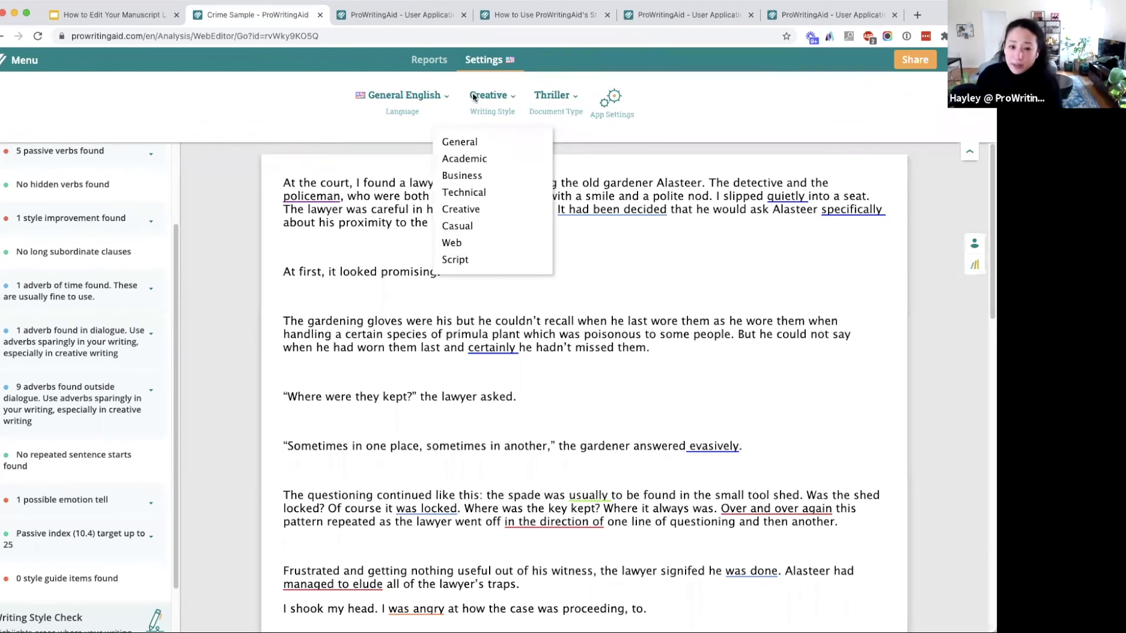
{"action": "left_click", "coordinate": [436, 64]}
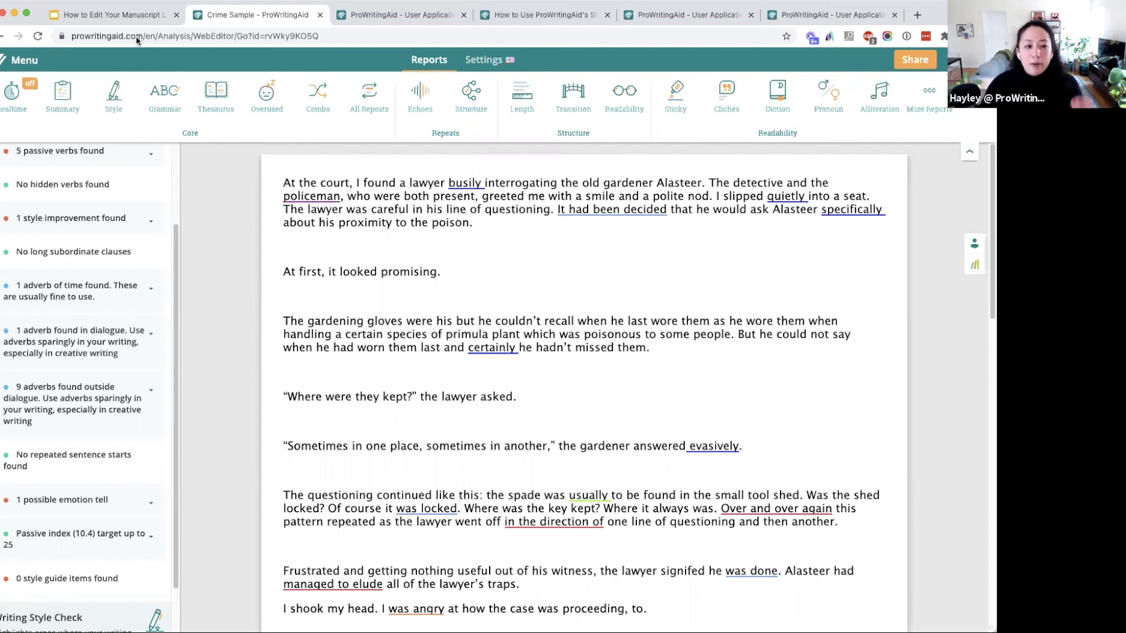
- Close the Style report's findings and look over the file, tool and account commands available for the document
{"action": "scroll", "coordinate": [79, 268], "scroll_direction": "down", "scroll_amount": 5}
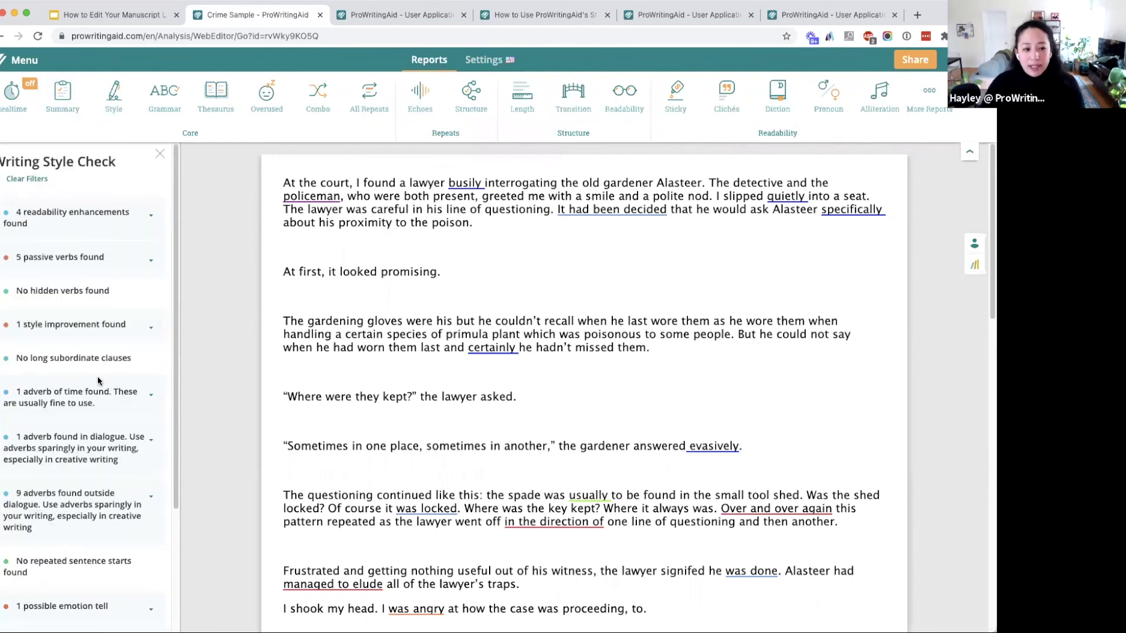
{"action": "left_click", "coordinate": [103, 119]}
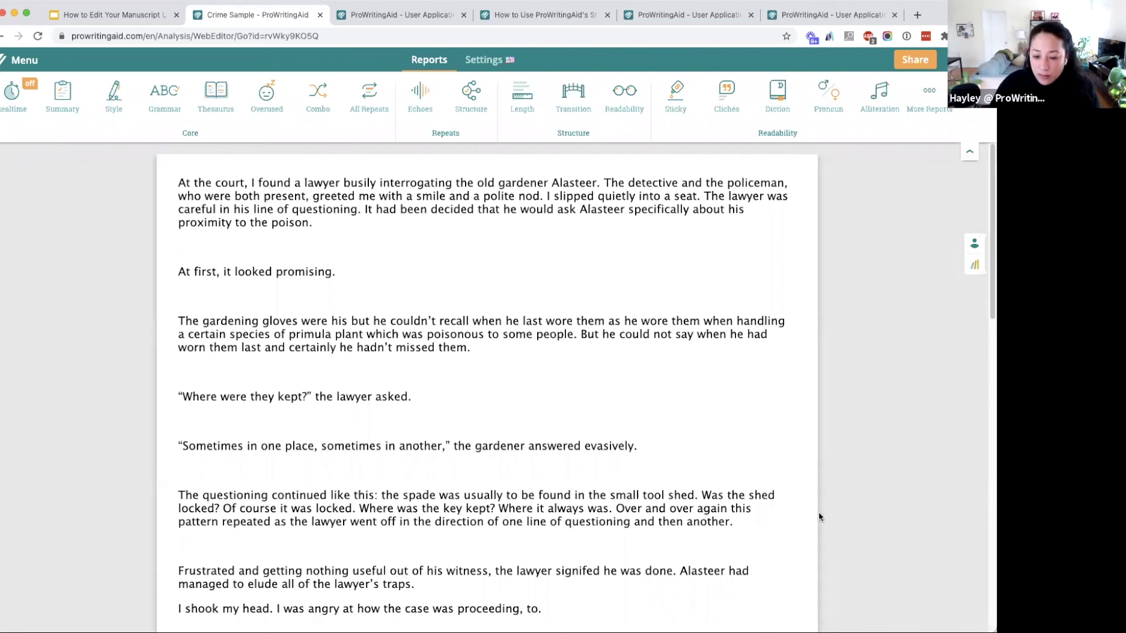
{"action": "scroll", "coordinate": [727, 545], "scroll_direction": "down", "scroll_amount": 1}
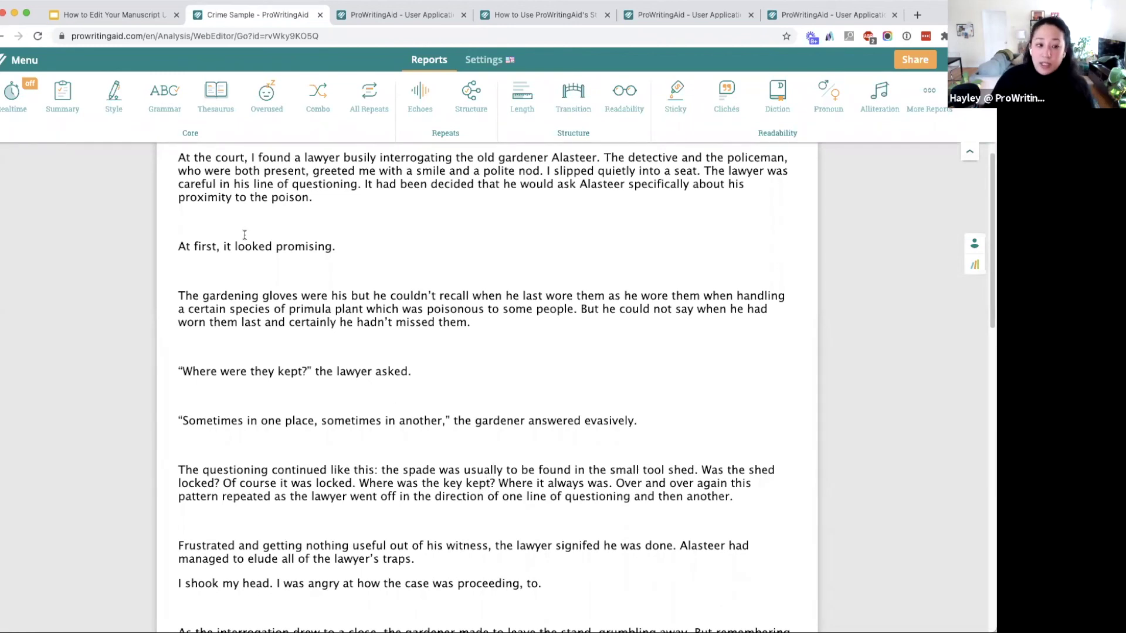
{"action": "left_click", "coordinate": [39, 61]}
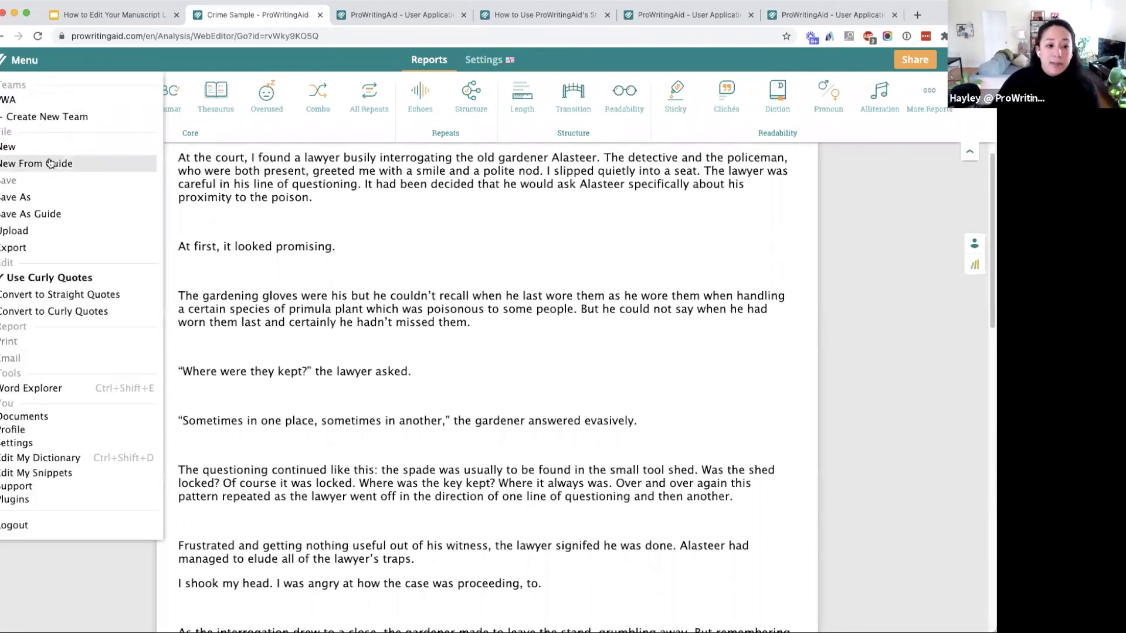
{"action": "left_click", "coordinate": [422, 324]}
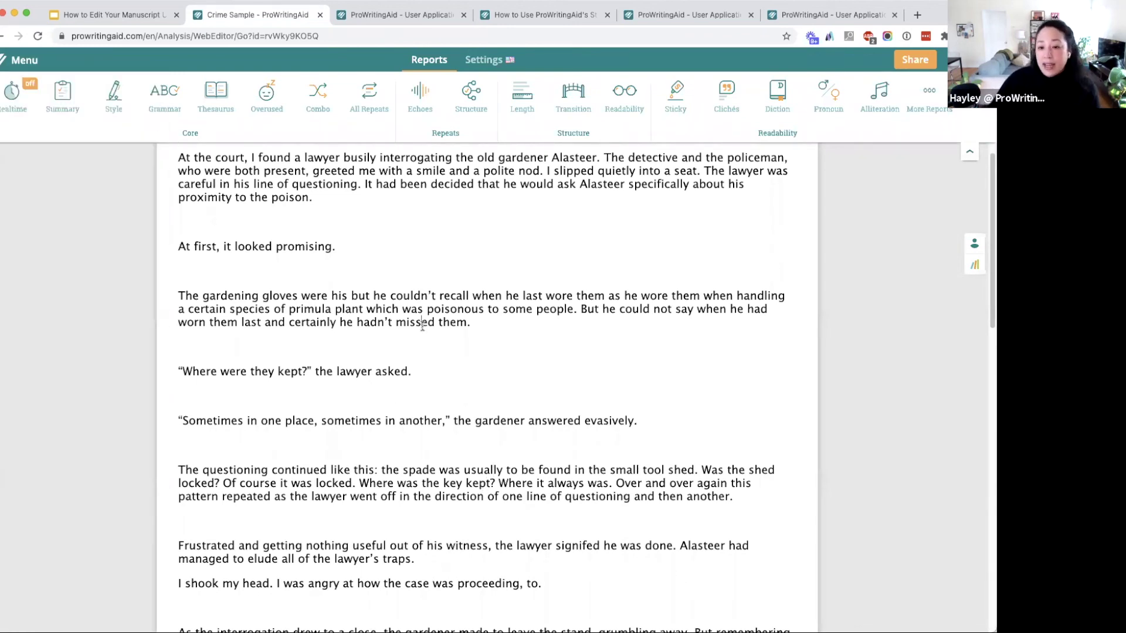
- Turn on real-time checking for the document and view the spelling suggestions for the gardener's name without applying any
{"action": "left_click", "coordinate": [430, 349]}
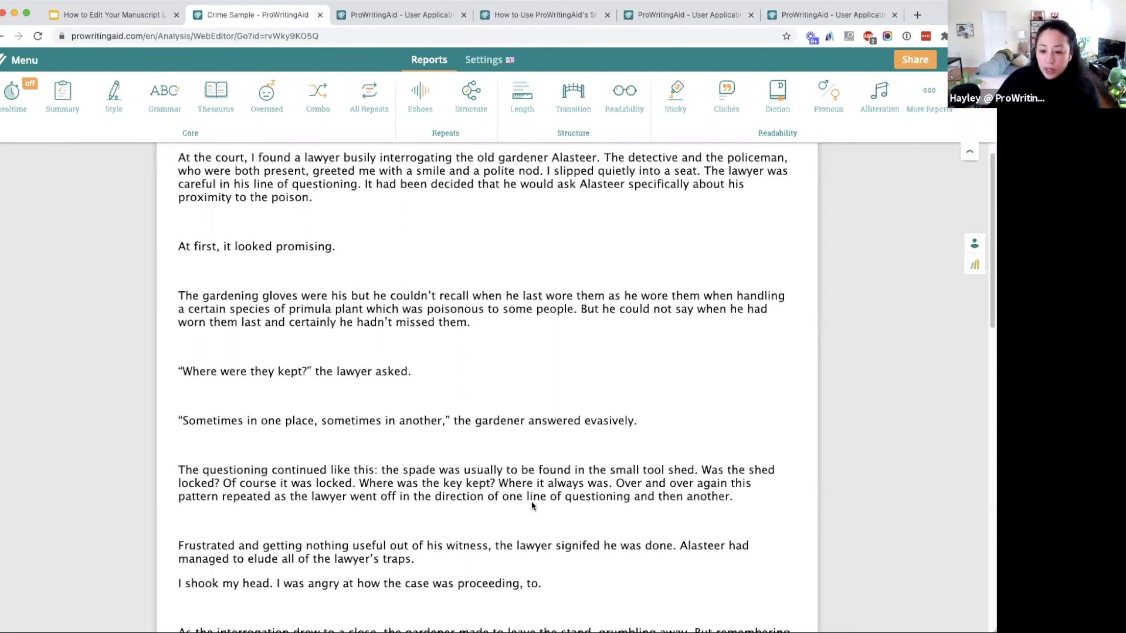
{"action": "left_click", "coordinate": [16, 99]}
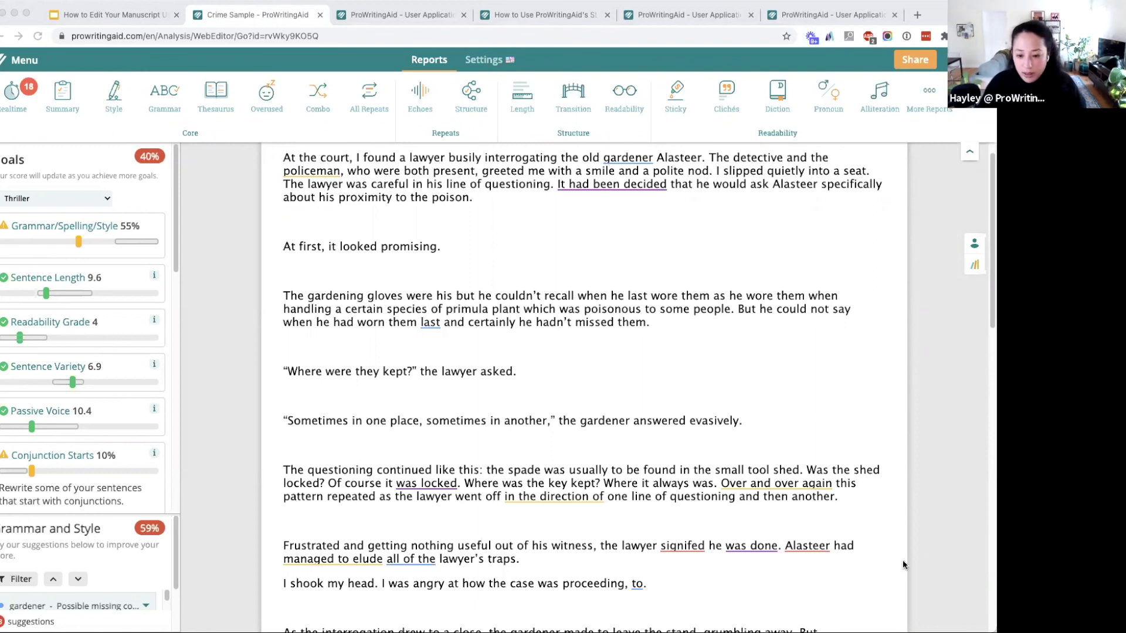
{"action": "left_click", "coordinate": [807, 546]}
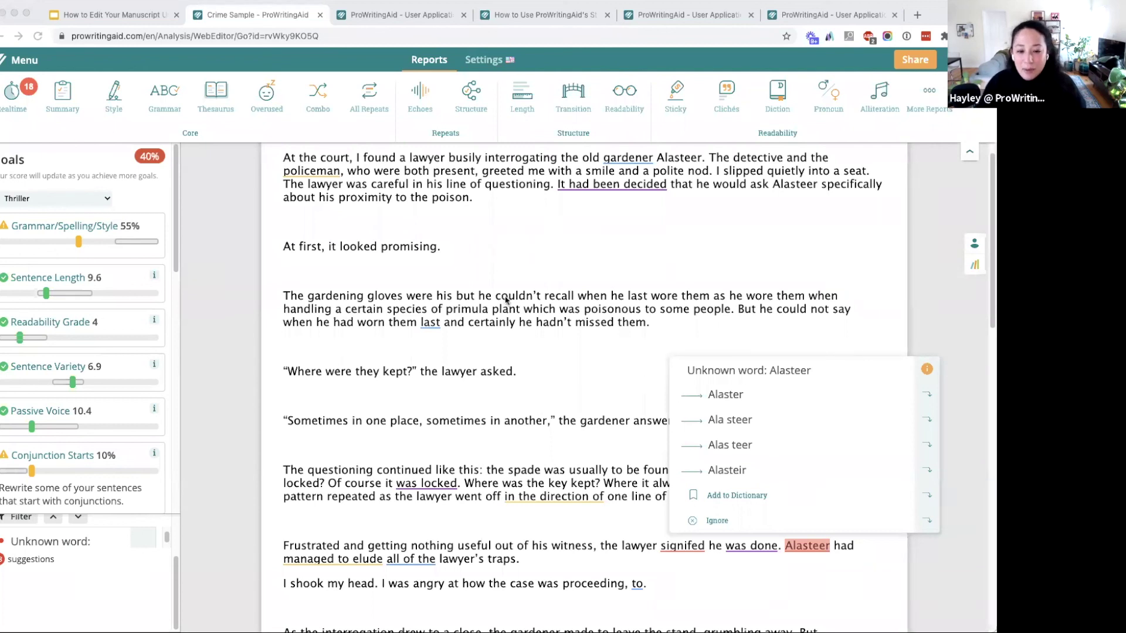
{"action": "left_click", "coordinate": [638, 217]}
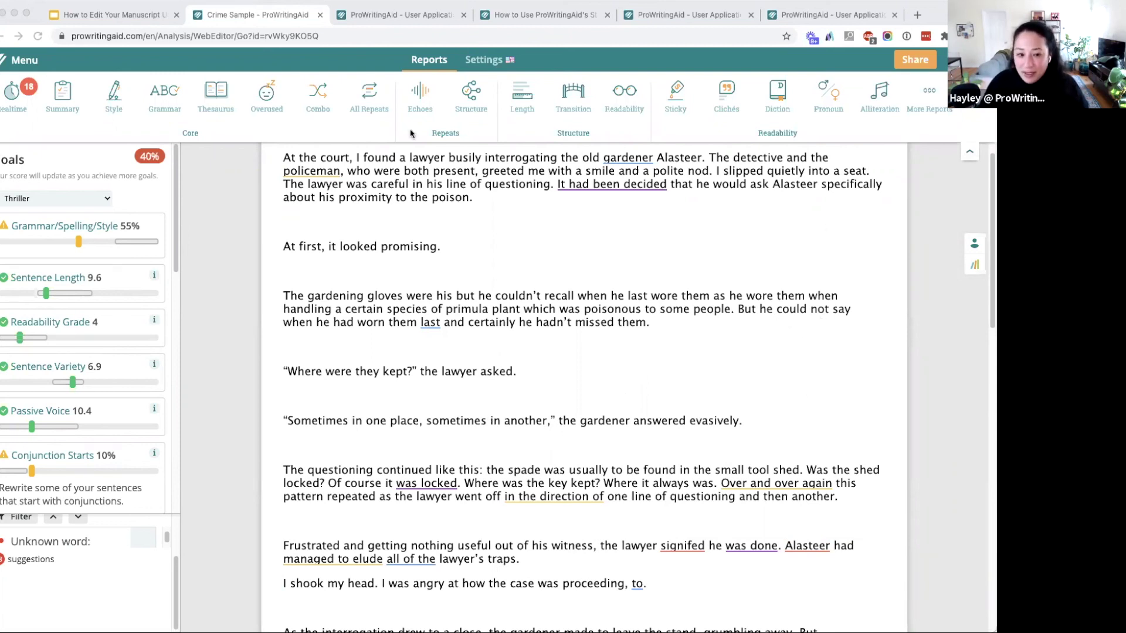
- Open the ProWritingAid for Chrome extension settings, switch checking for prowritingaid.com and for all sites off and back on, and close them
{"action": "left_click", "coordinate": [945, 38]}
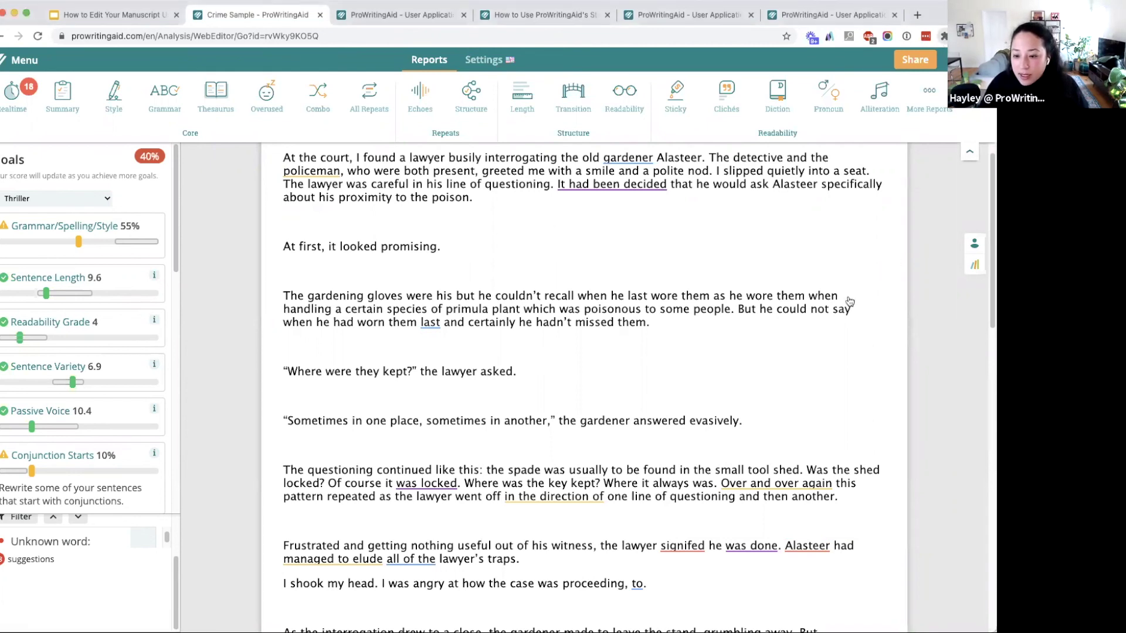
{"action": "left_click", "coordinate": [926, 36]}
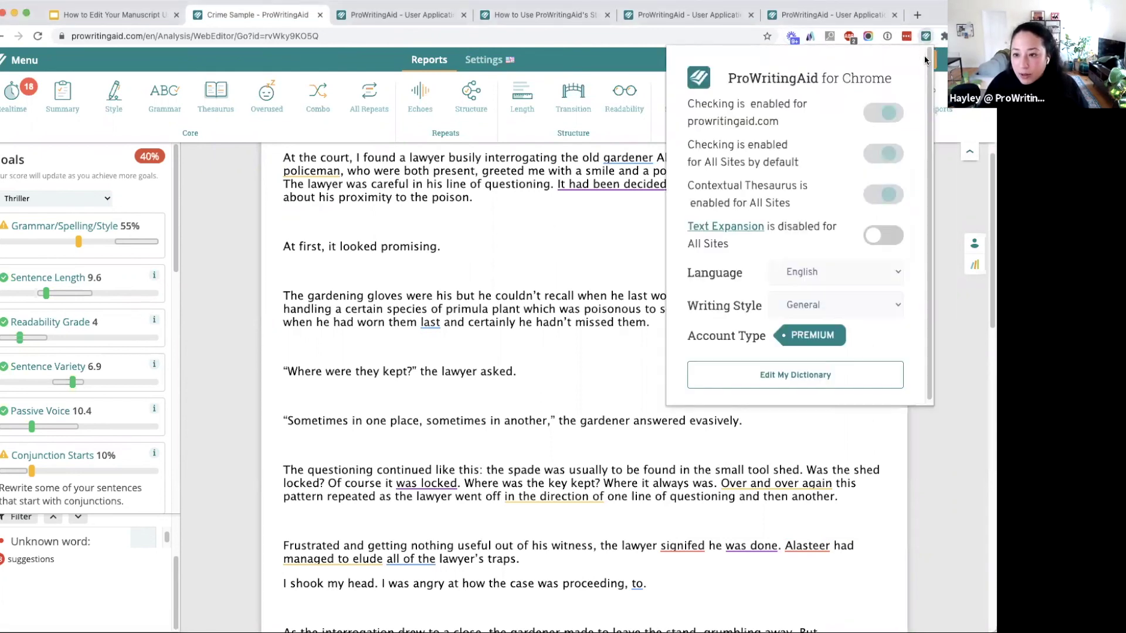
{"action": "left_click", "coordinate": [886, 113]}
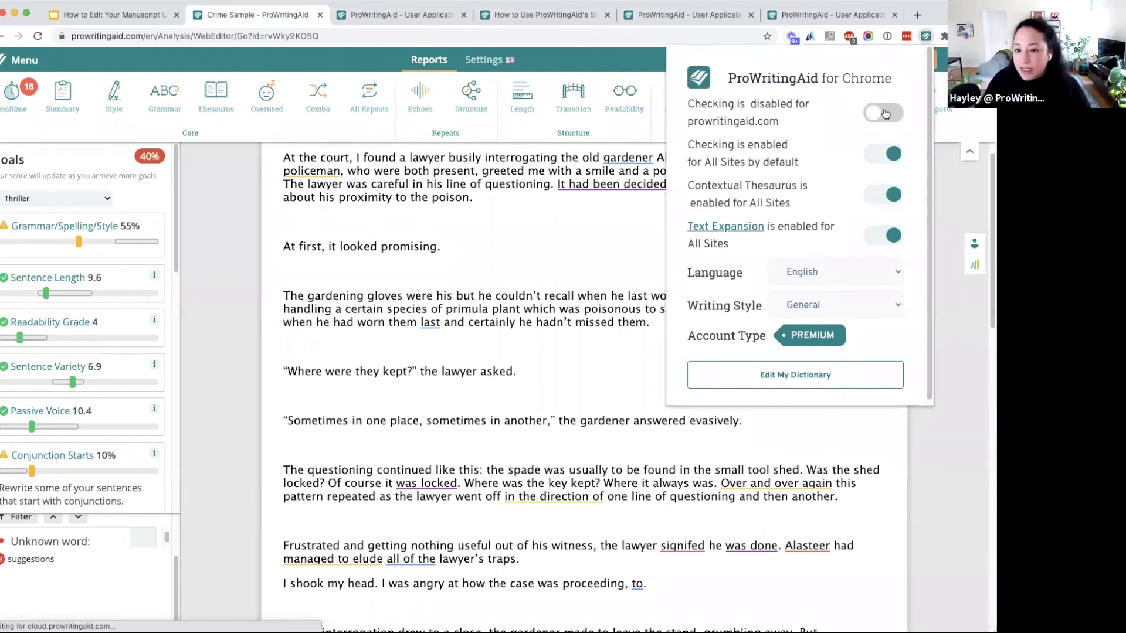
{"action": "left_click", "coordinate": [886, 113]}
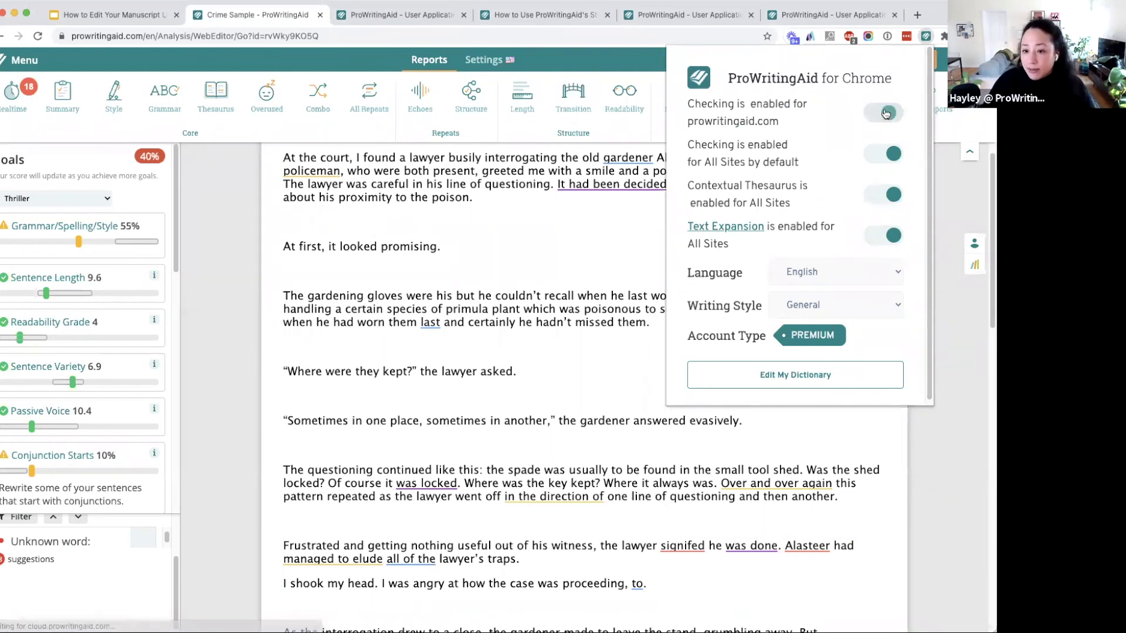
{"action": "left_click", "coordinate": [882, 165]}
{"action": "left_click", "coordinate": [882, 164]}
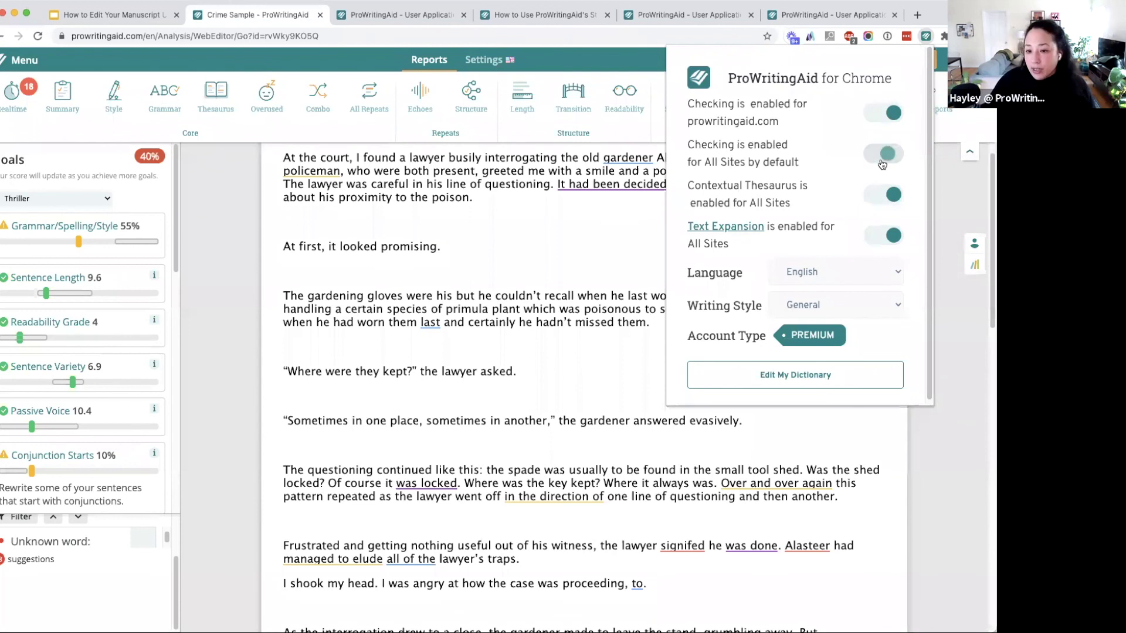
{"action": "left_click", "coordinate": [884, 117]}
{"action": "left_click", "coordinate": [884, 115]}
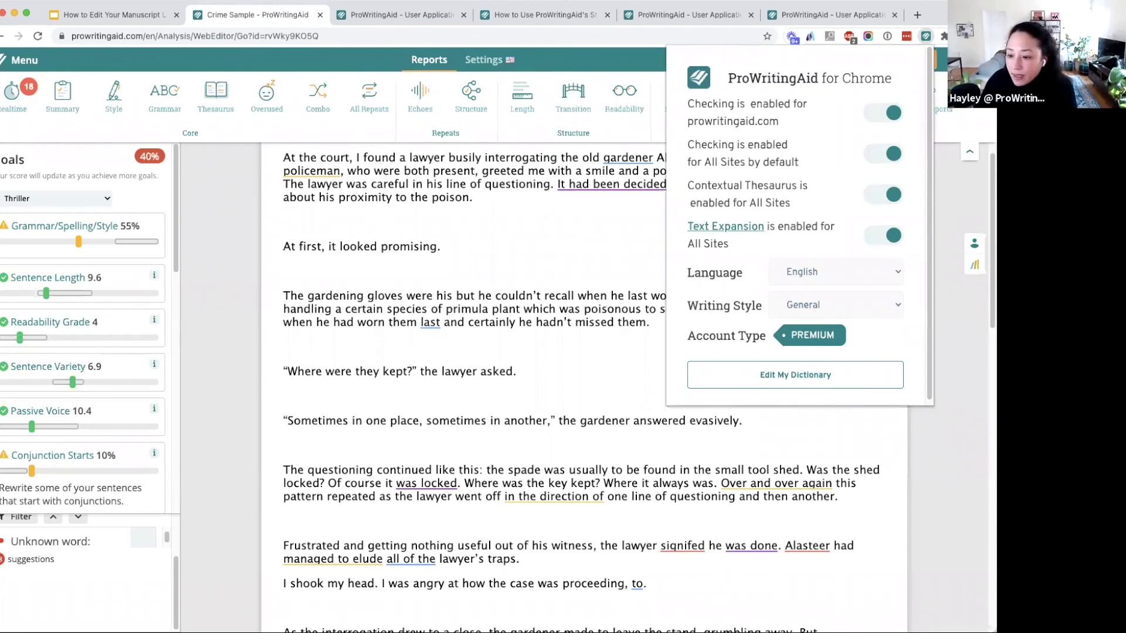
{"action": "left_click", "coordinate": [869, 522]}
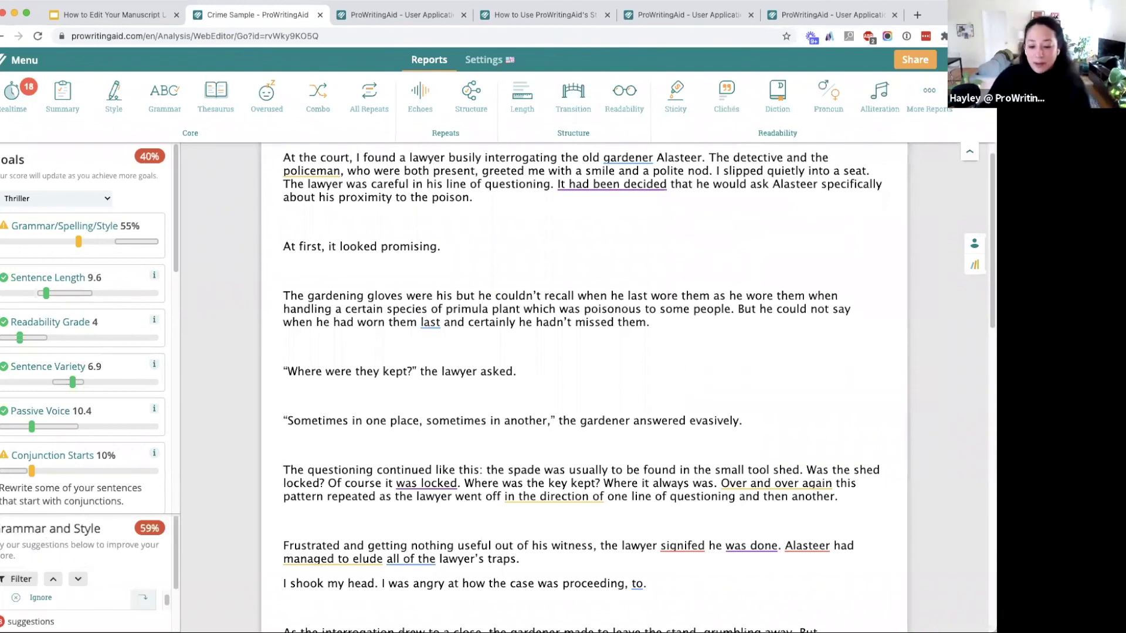